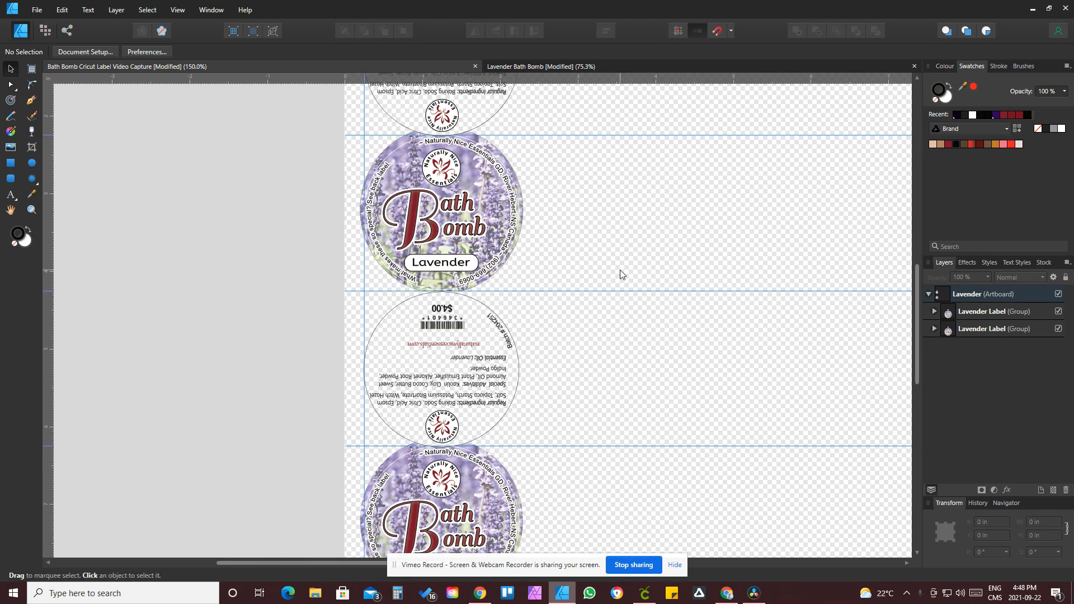
# Step: Zoom in to inspect where the top back label meets the front Bath Bomb label
pyautogui.scroll(3, 609, 429)
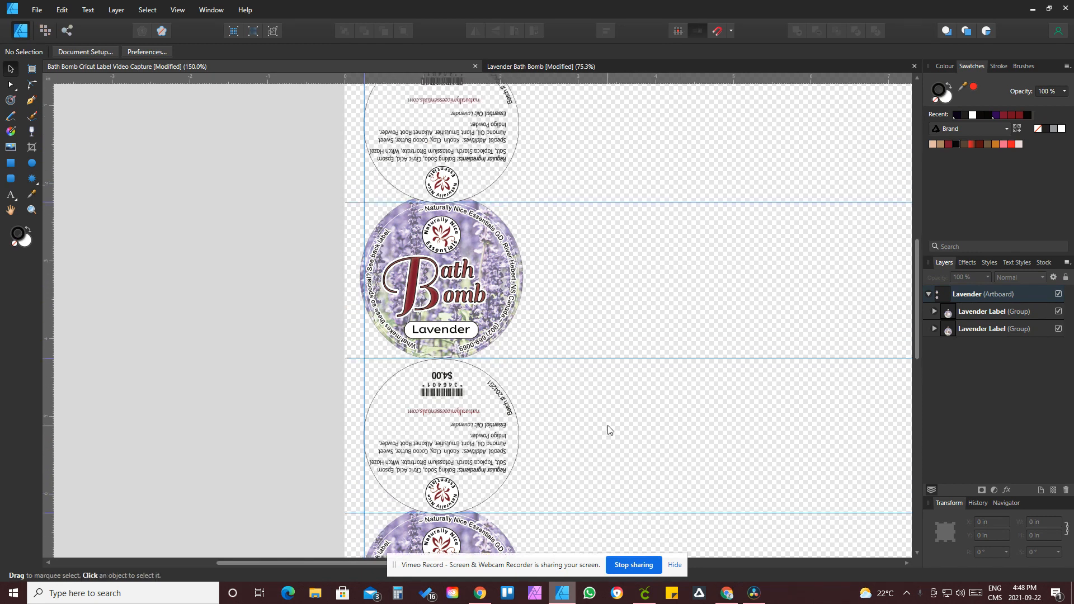
pyautogui.scroll(2, 610, 425)
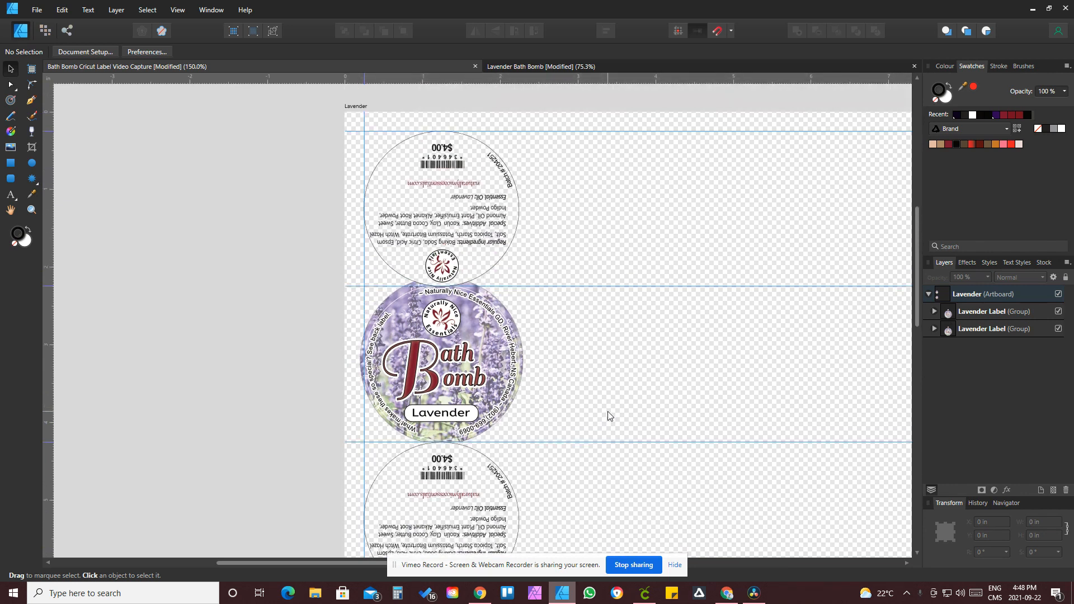
pyautogui.click(32, 209)
pyautogui.moveTo(420, 273); pyautogui.dragTo(799, 379)
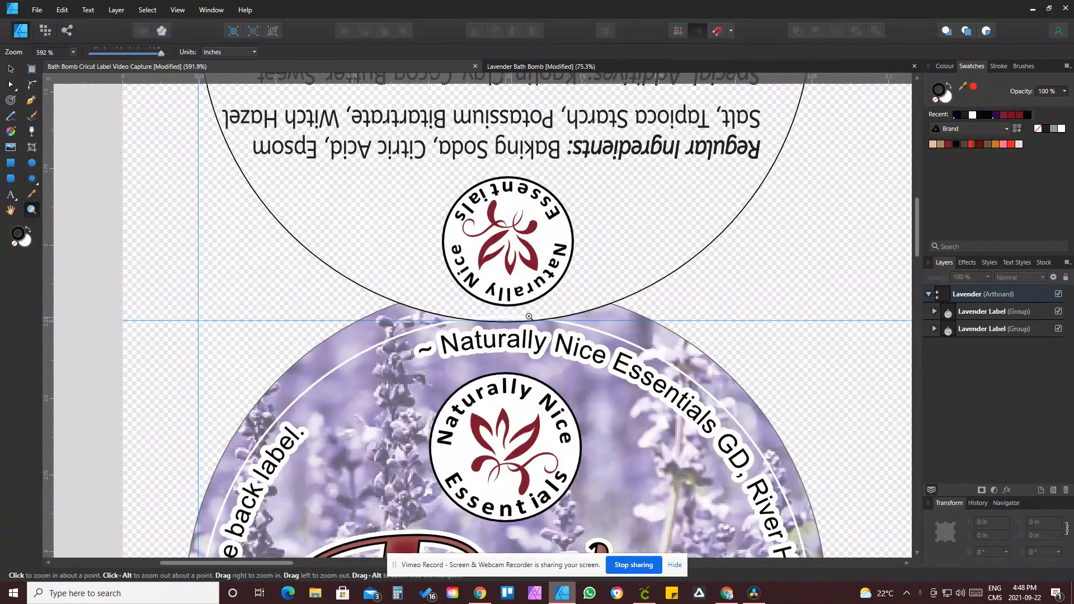
pyautogui.scroll(-4, 286, 396)
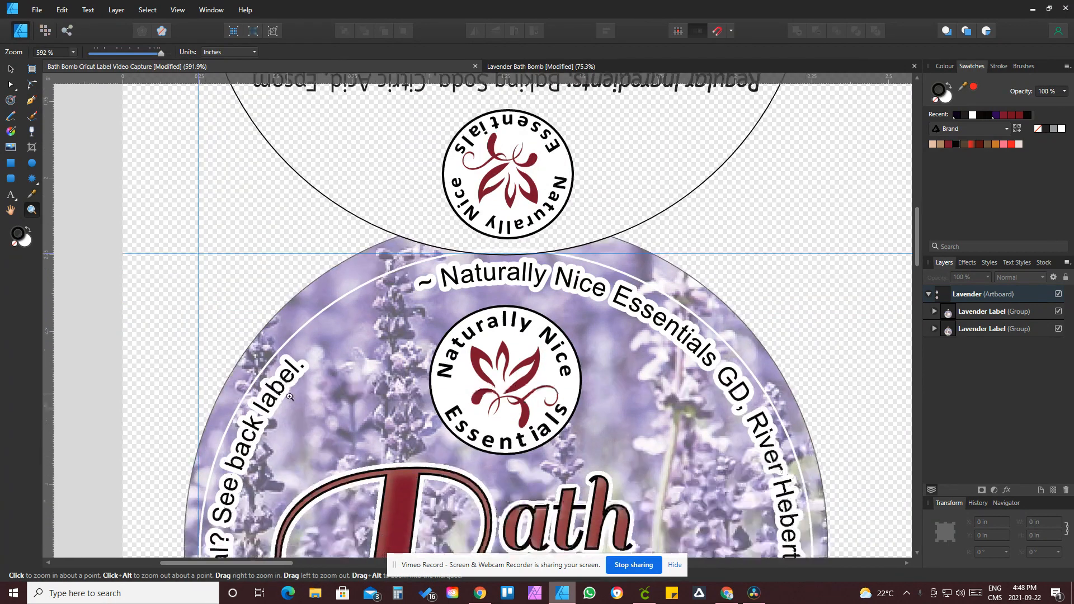
pyautogui.click(10, 69)
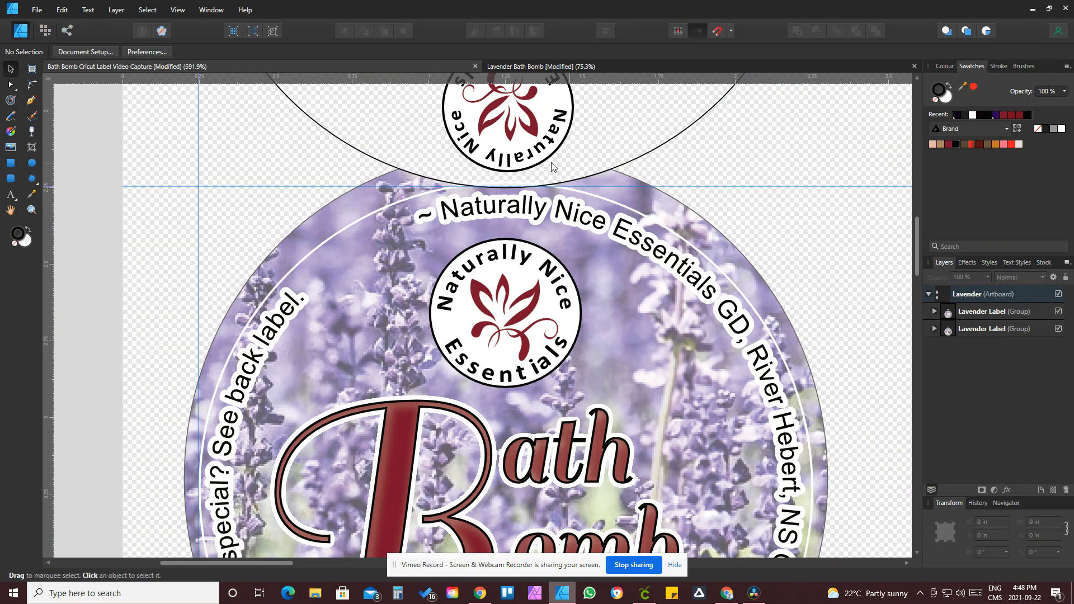
pyautogui.scroll(1, 390, 171)
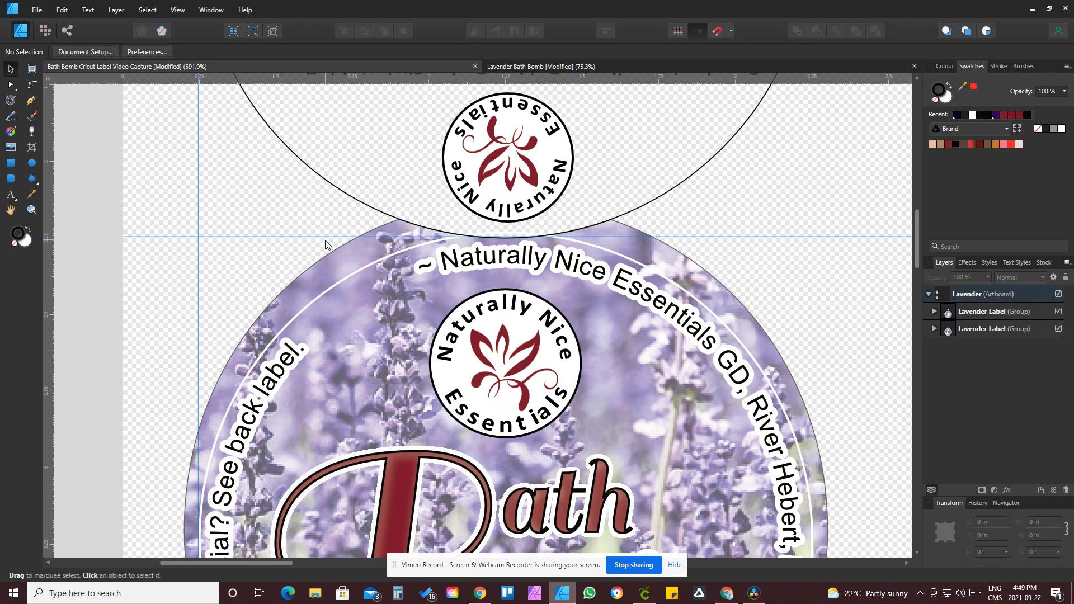
pyautogui.hotkey('ctrl', '-')
pyautogui.hotkey('ctrl', '-')
pyautogui.hotkey('ctrl', '-')
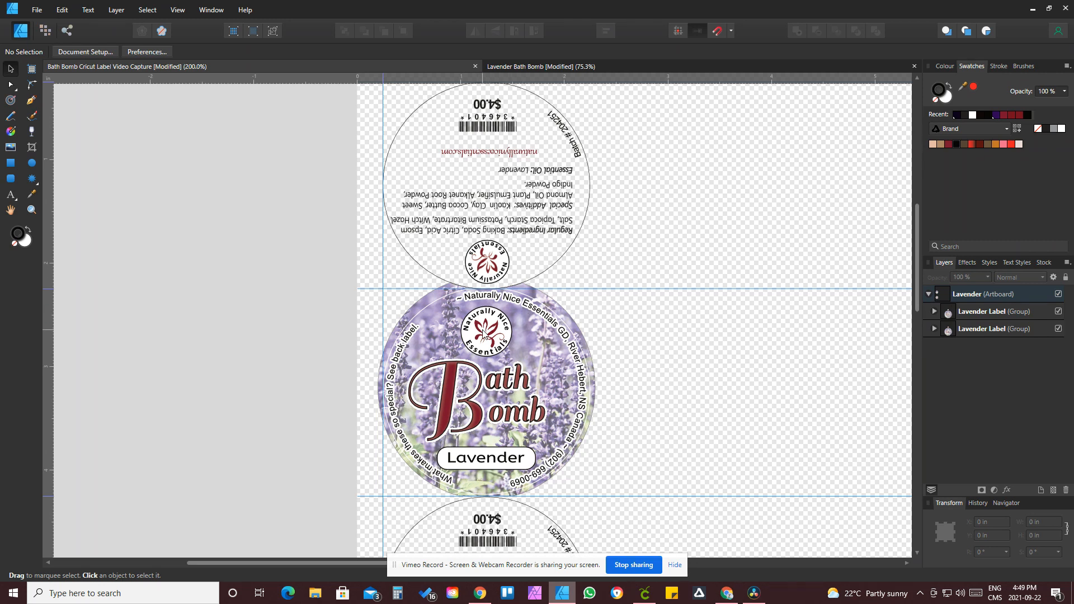
# Step: Zoom in to inspect the gap between the front label and the back label below it
pyautogui.scroll(-1, 508, 368)
pyautogui.scroll(2, 512, 361)
pyautogui.scroll(-4, 506, 322)
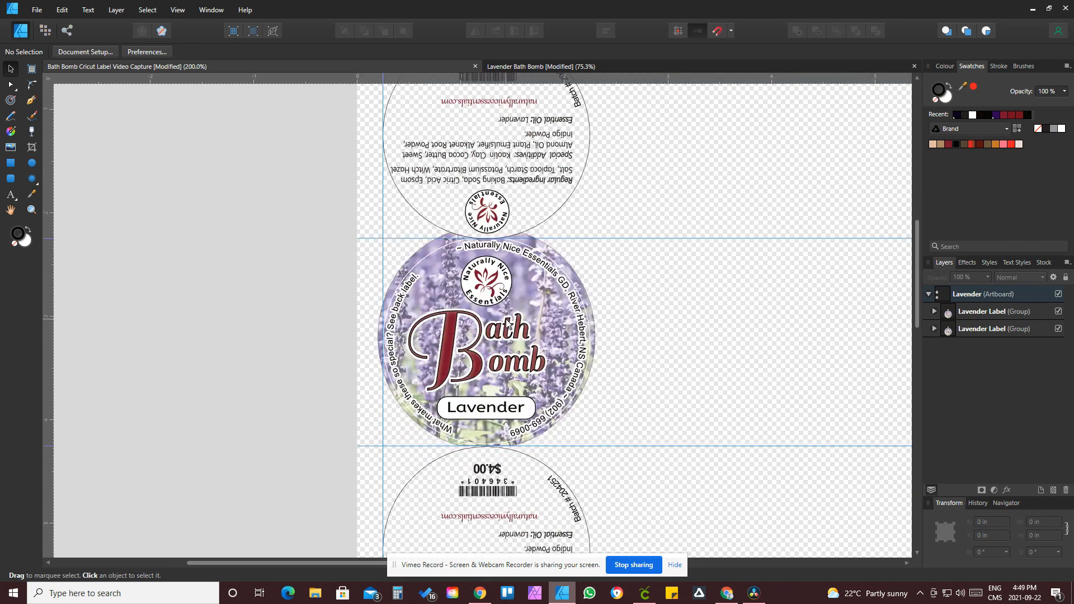
pyautogui.scroll(-4, 506, 321)
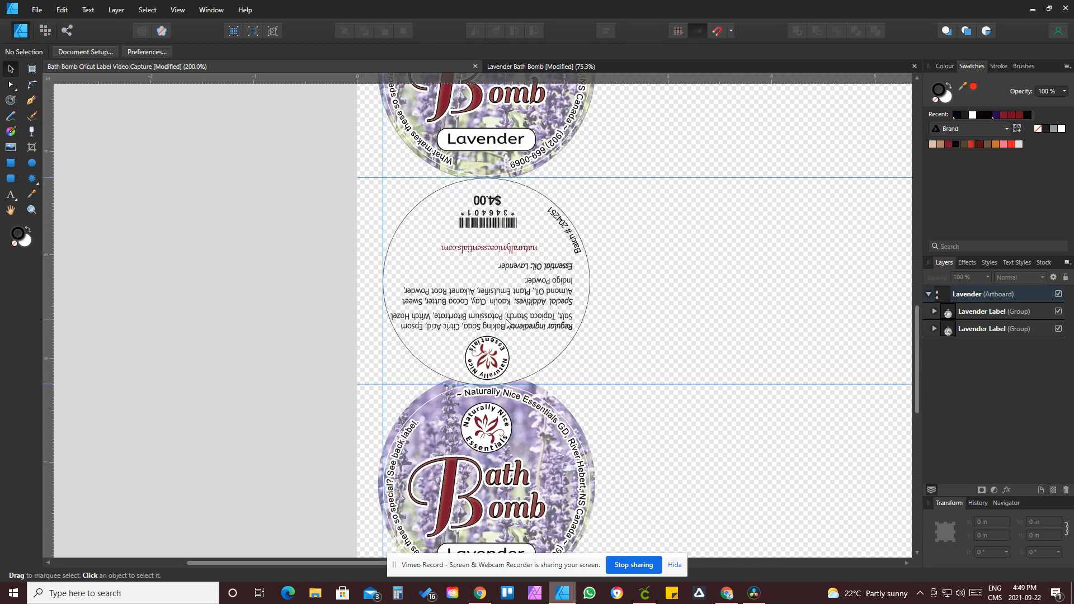
pyautogui.scroll(1, 508, 323)
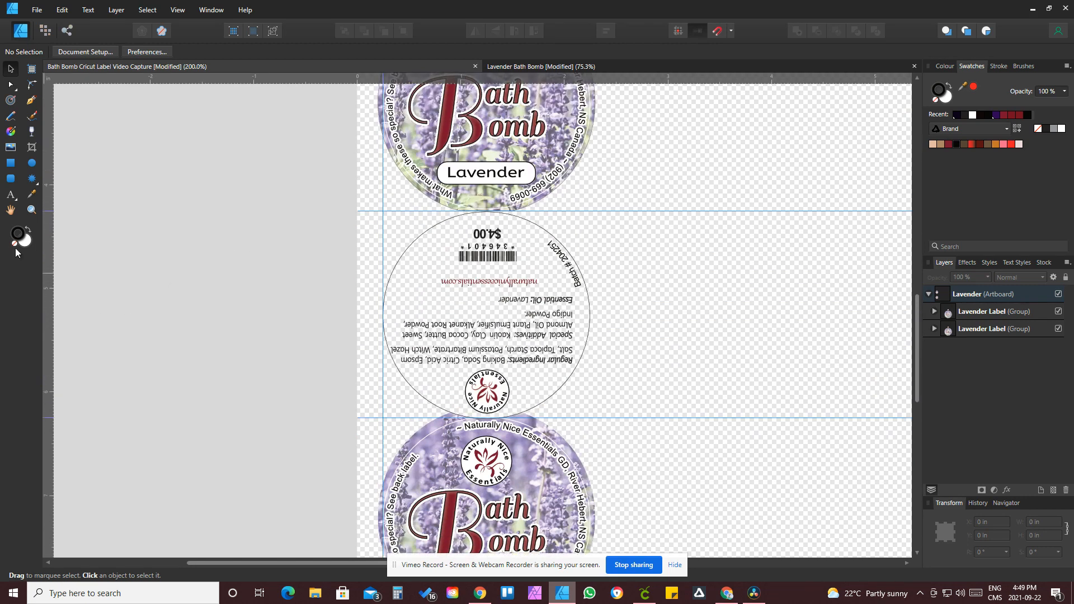
pyautogui.click(31, 211)
pyautogui.moveTo(478, 205); pyautogui.dragTo(676, 263)
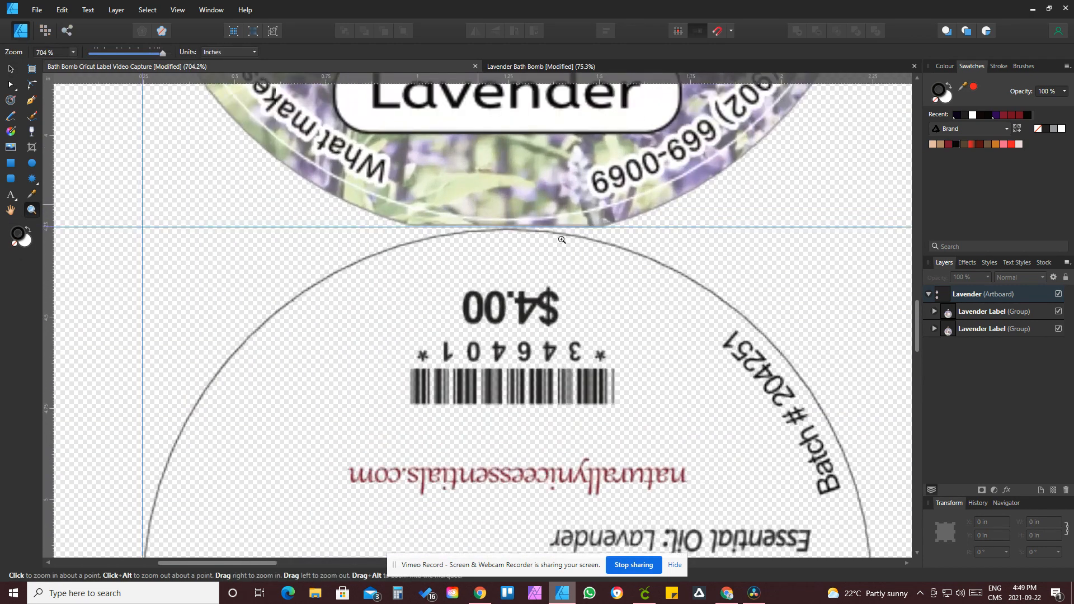
pyautogui.moveTo(429, 214); pyautogui.dragTo(521, 252)
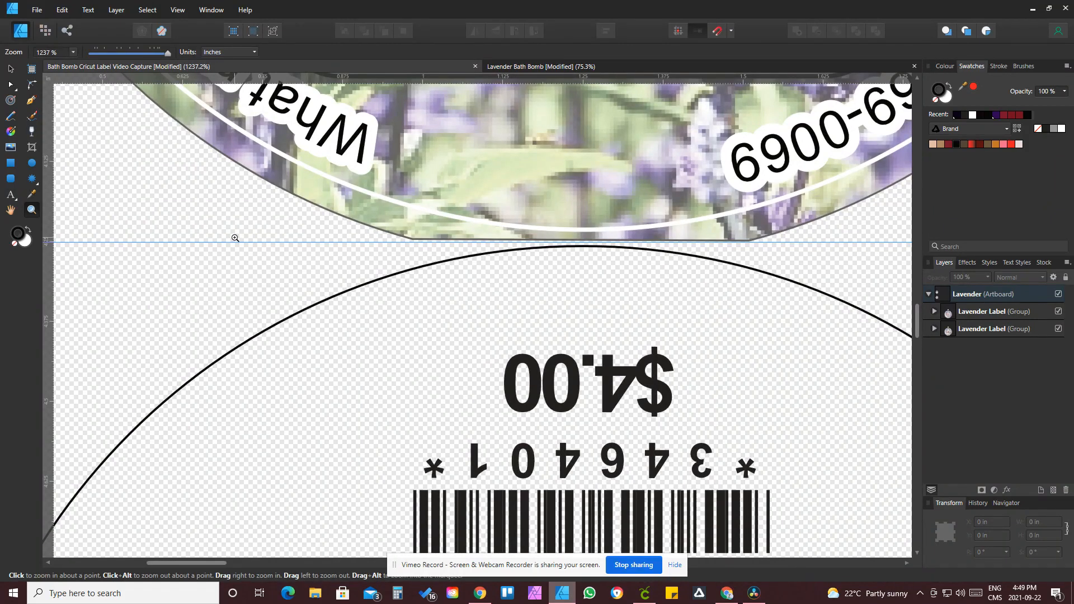
pyautogui.hotkey('ctrl', '2')
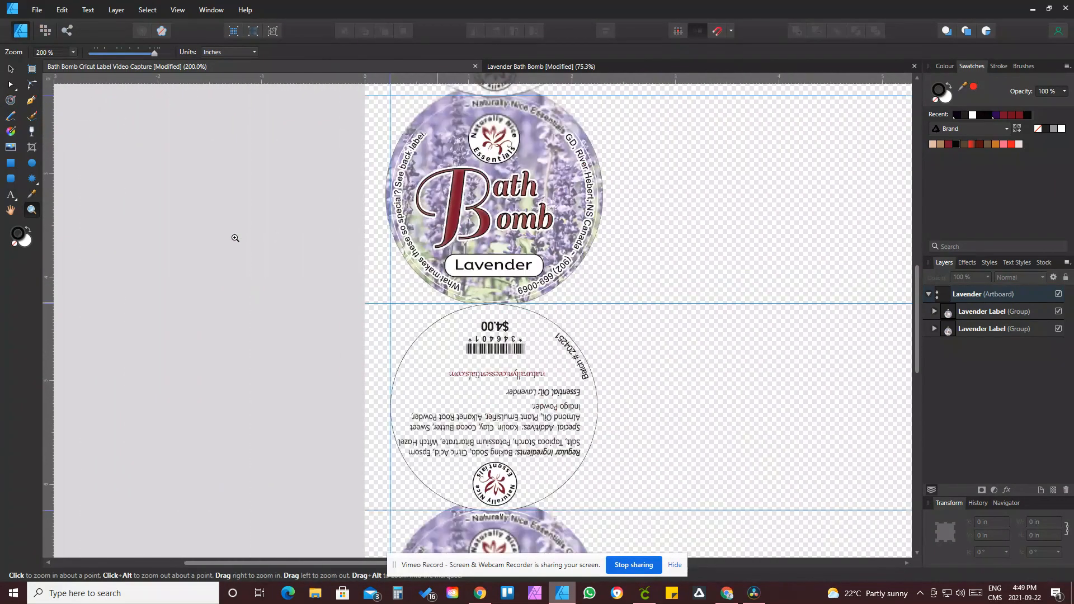
# Step: Scroll through the stacked label layout at 200% and zoom out to see all labels
pyautogui.scroll(-5, 608, 263)
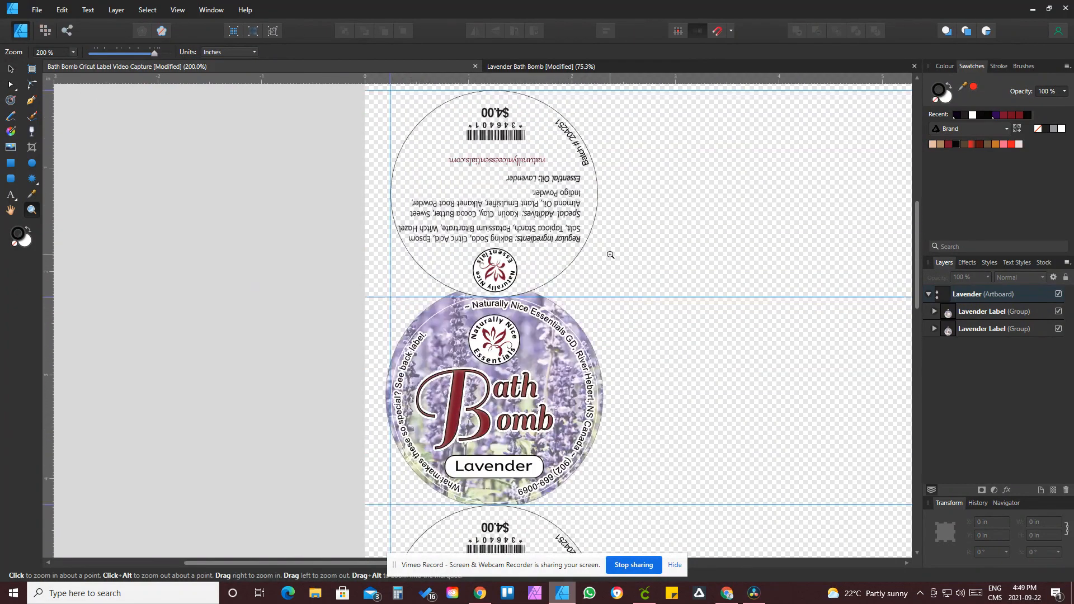
pyautogui.scroll(2, 610, 255)
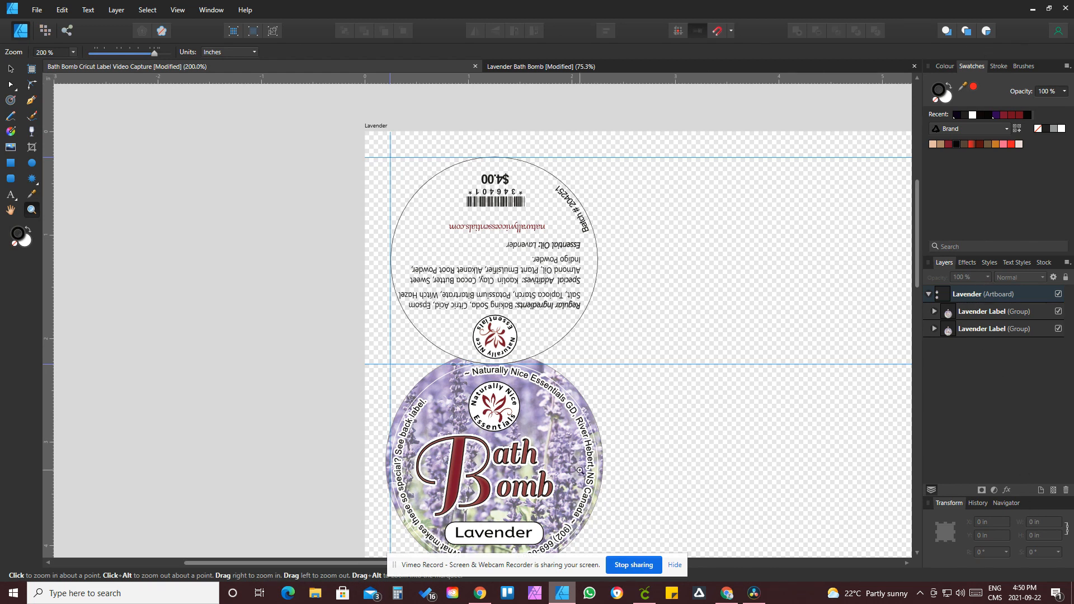
pyautogui.scroll(-1, 530, 452)
pyautogui.scroll(-6, 530, 452)
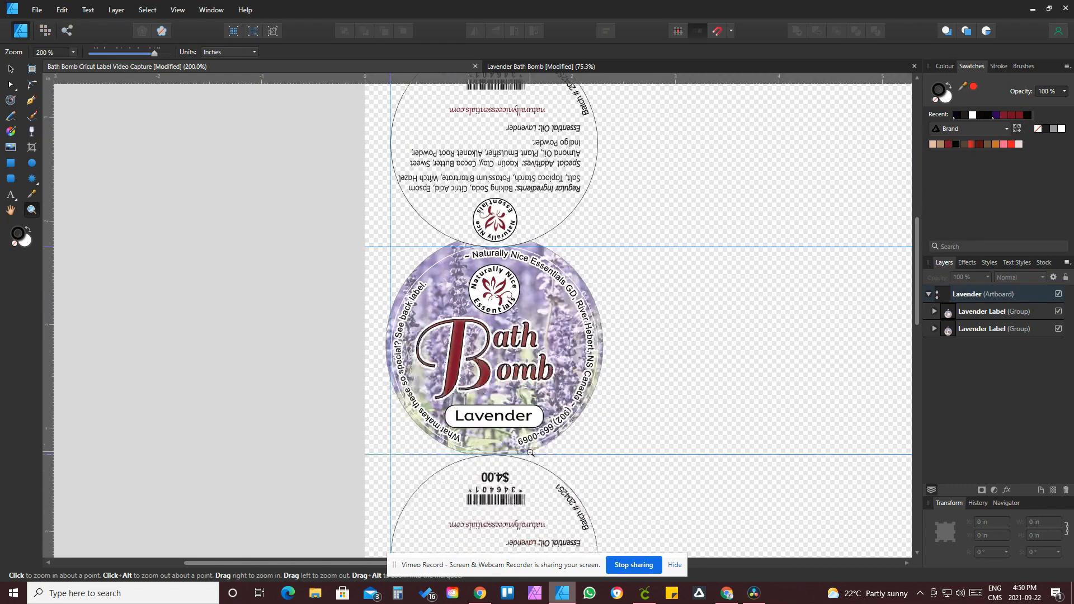
pyautogui.scroll(1, 530, 451)
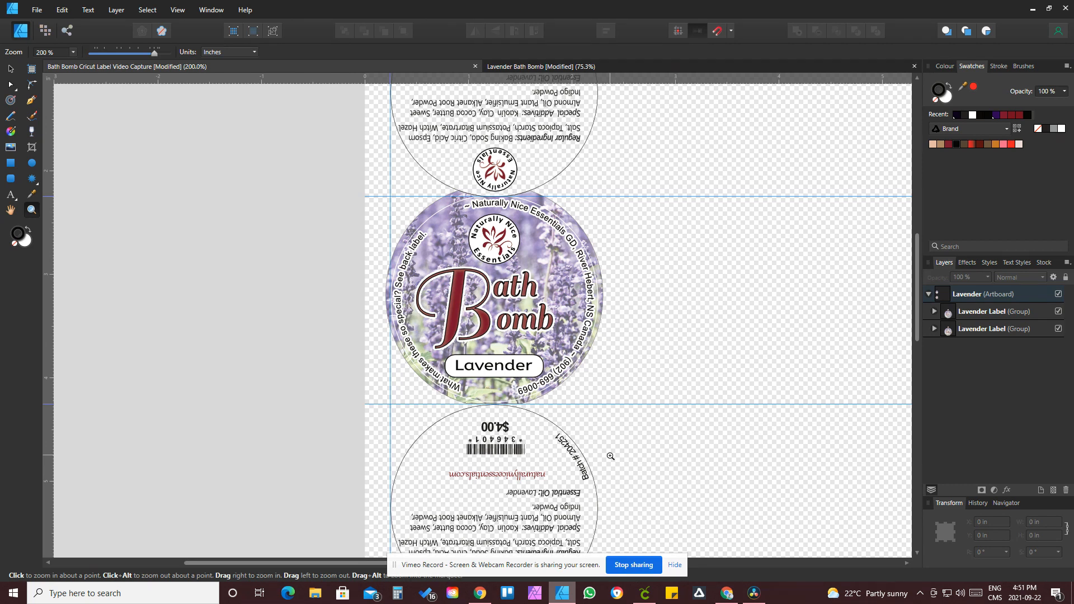
pyautogui.scroll(4, 611, 455)
pyautogui.scroll(-2, 618, 447)
pyautogui.scroll(-2, 618, 447)
pyautogui.scroll(-10, 618, 448)
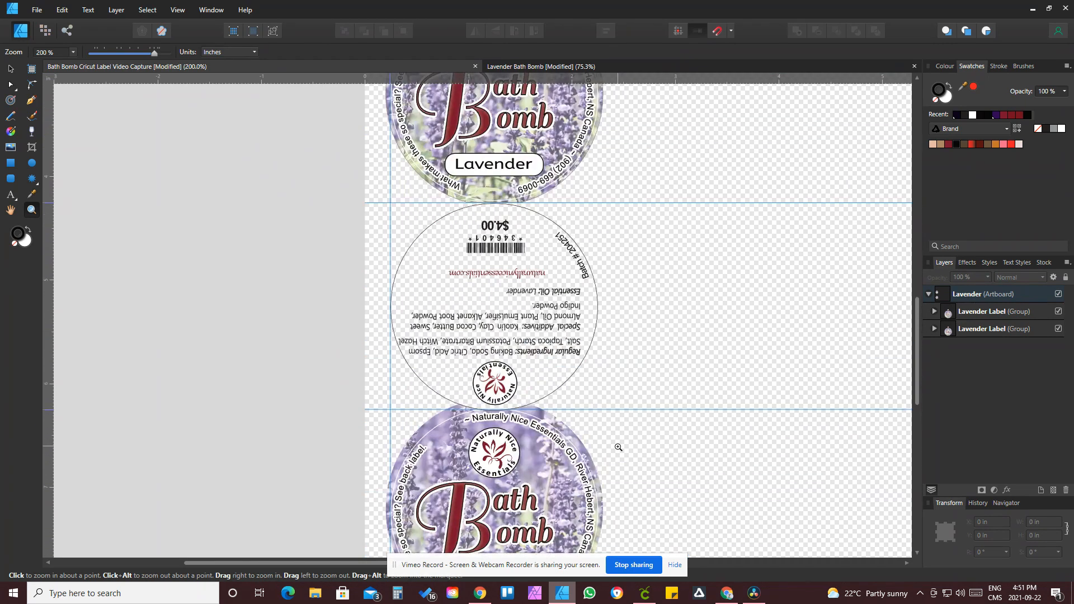
pyautogui.hotkey('ctrl', '-')
pyautogui.hotkey('ctrl', '-')
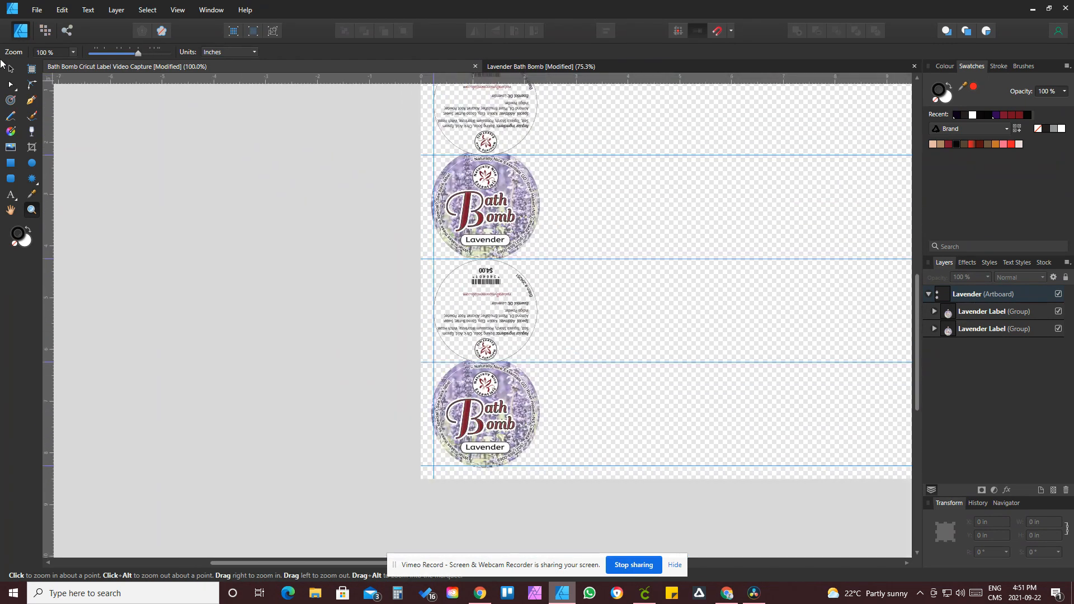
# Step: Select each Lavender Label group in turn to check its bounds, then deselect
pyautogui.click(11, 70)
pyautogui.click(510, 180)
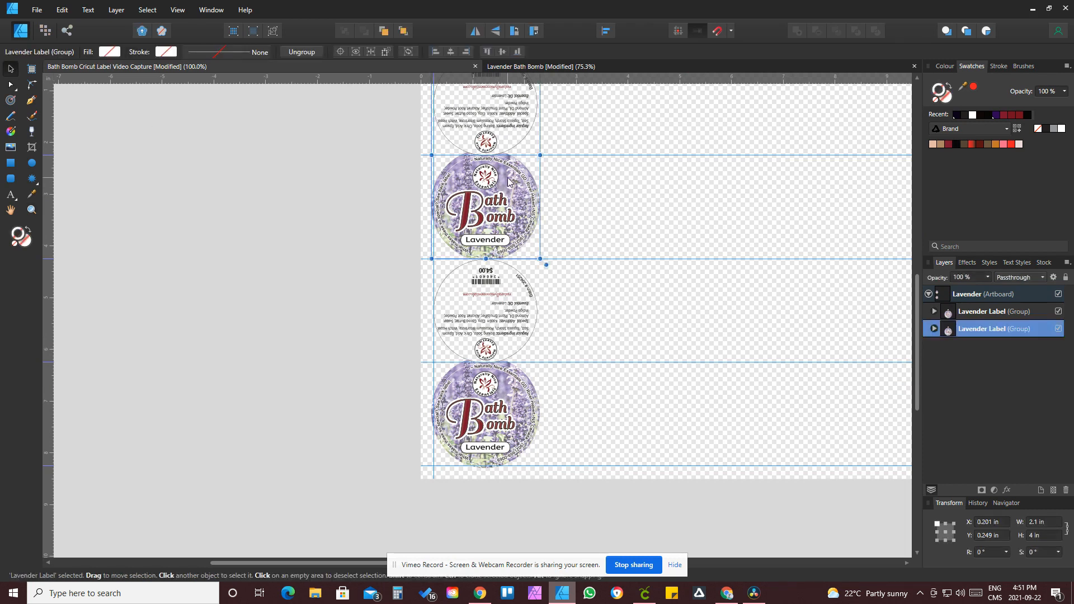
pyautogui.click(494, 333)
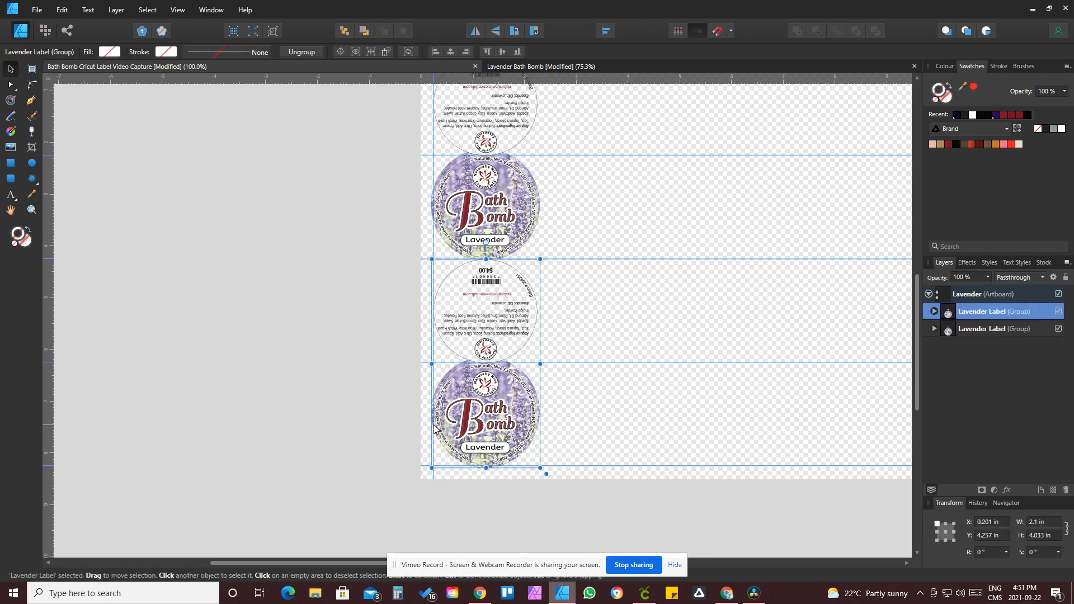
pyautogui.click(247, 369)
# Step: Draw a circle about 2 in across over the top back label with the Ellipse tool
pyautogui.scroll(5, 414, 460)
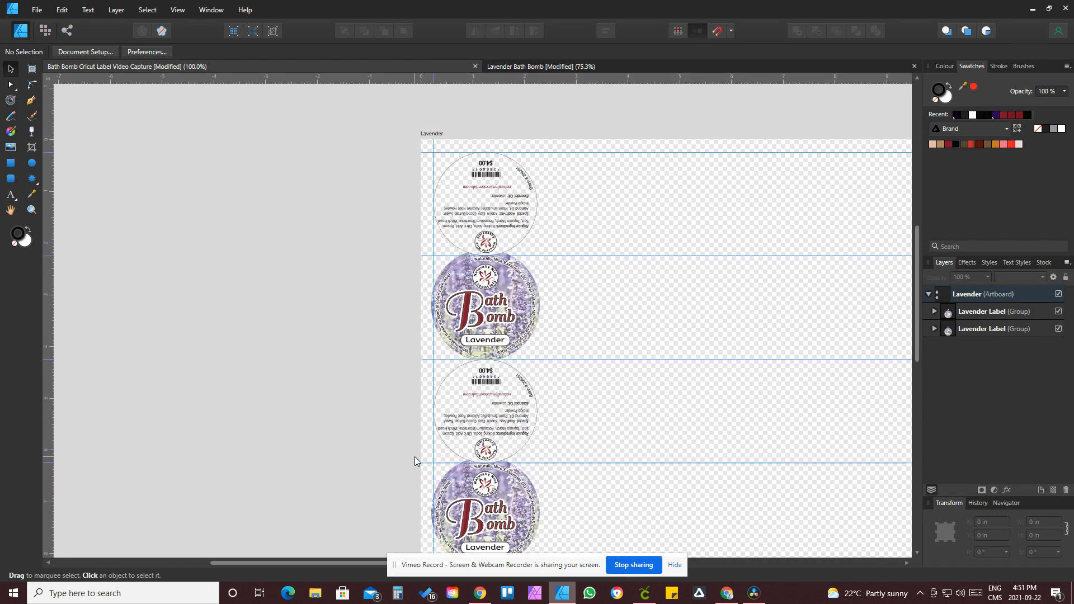
pyautogui.click(32, 210)
pyautogui.moveTo(469, 196); pyautogui.dragTo(616, 307)
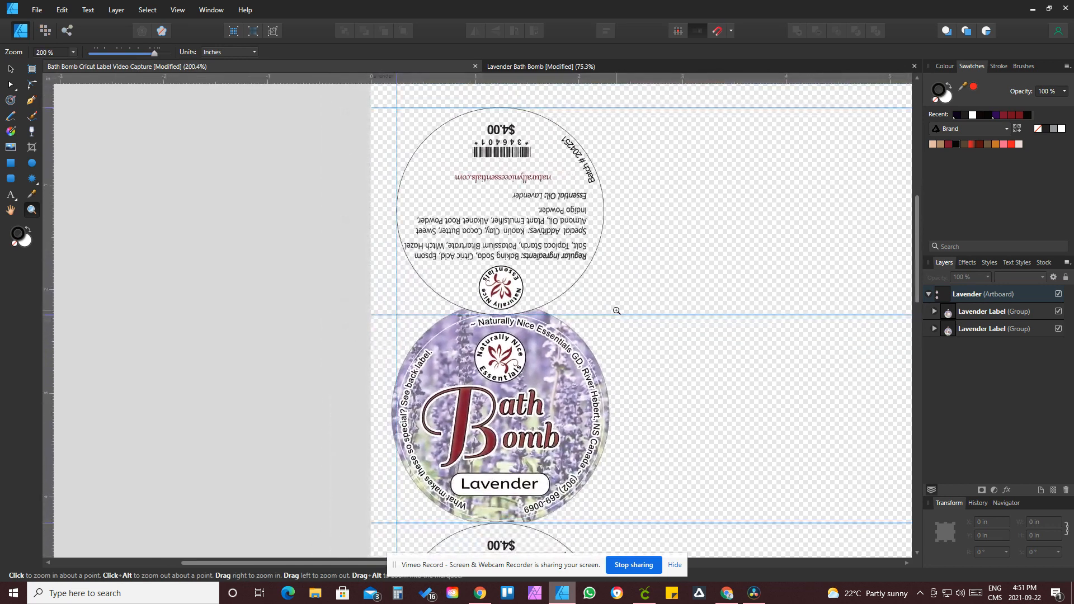
pyautogui.click(30, 166)
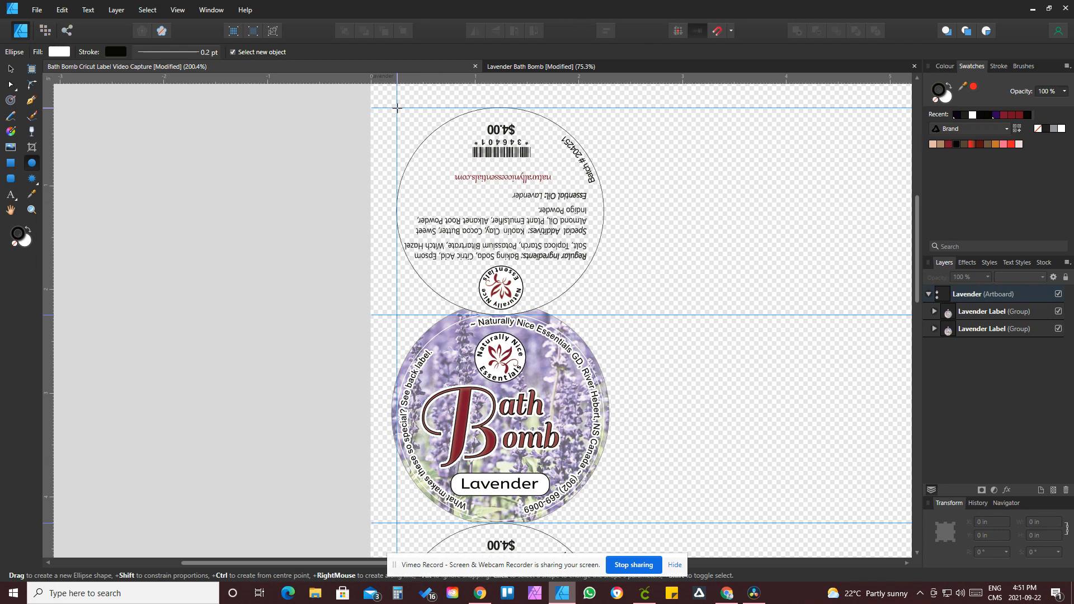
pyautogui.moveTo(397, 108); pyautogui.dragTo(606, 315)
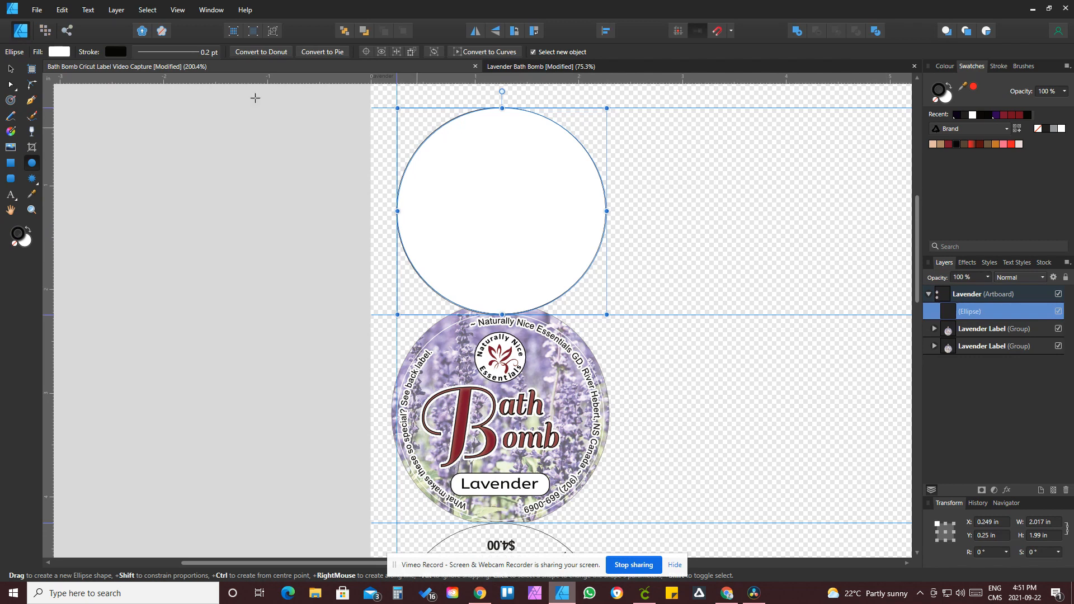
# Step: Set the circle's stroke width to 1 pt
pyautogui.click(182, 51)
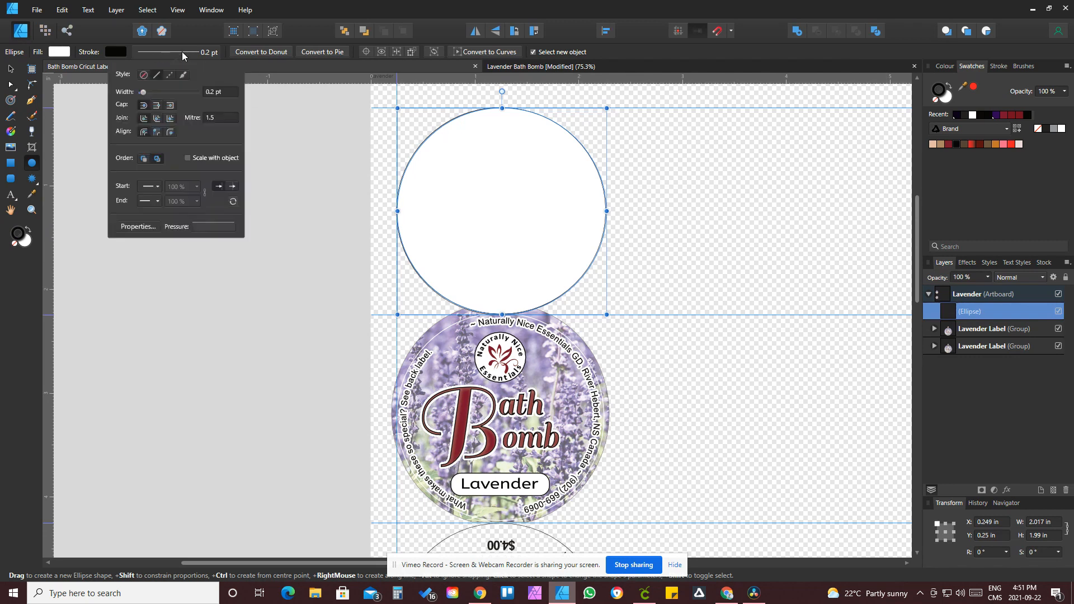
pyautogui.click(212, 93)
pyautogui.write('1')
pyautogui.press('Return')
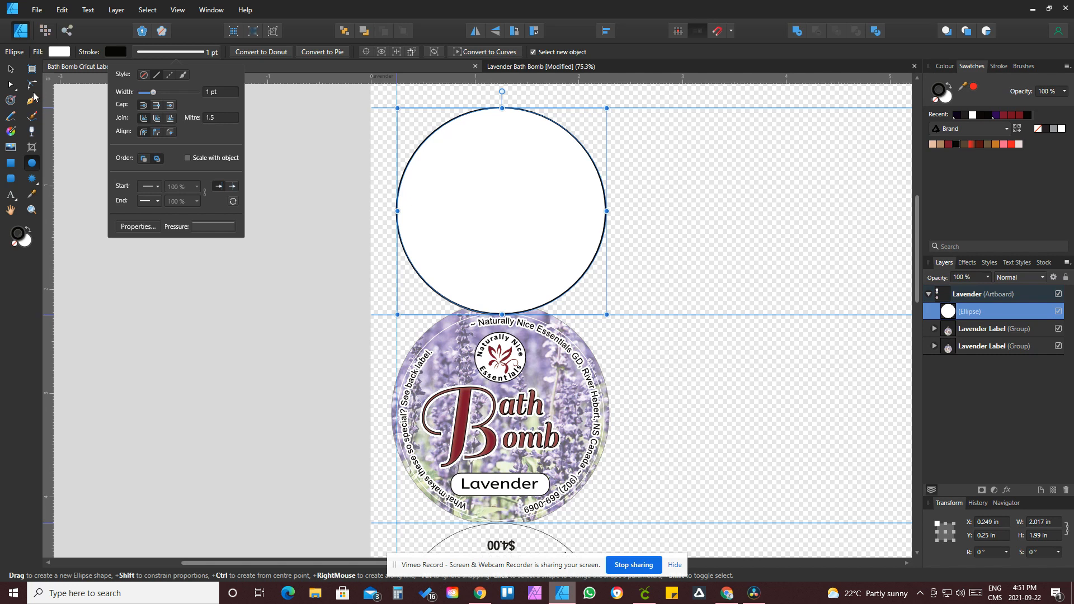
# Step: Set the circle's width and height to 2 in each
pyautogui.click(9, 70)
pyautogui.click(1037, 522)
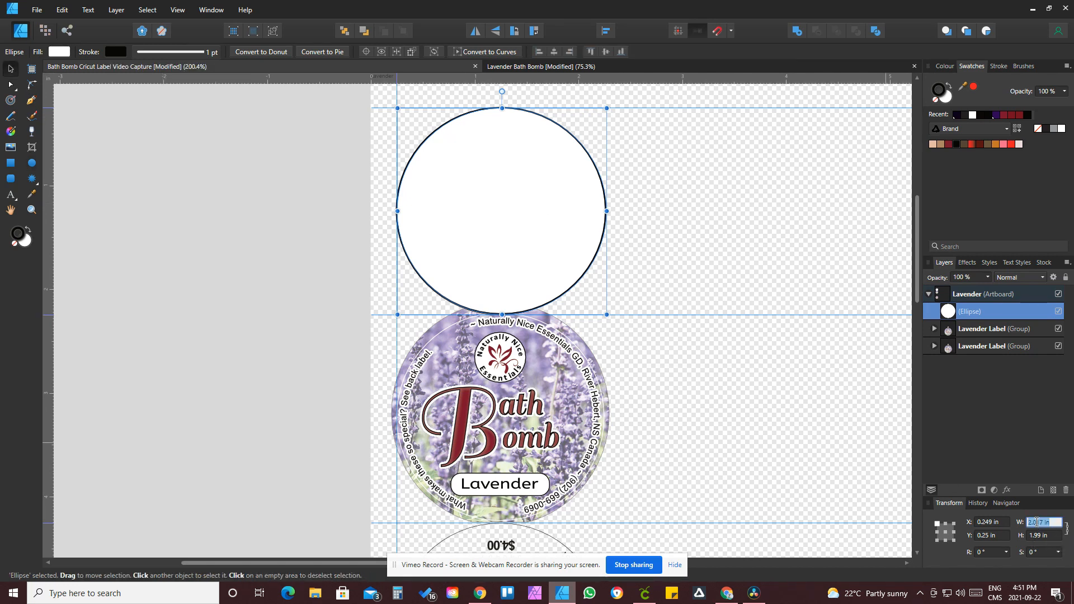
pyautogui.write('2')
pyautogui.press('Tab')
pyautogui.write('2')
pyautogui.press('Tab')
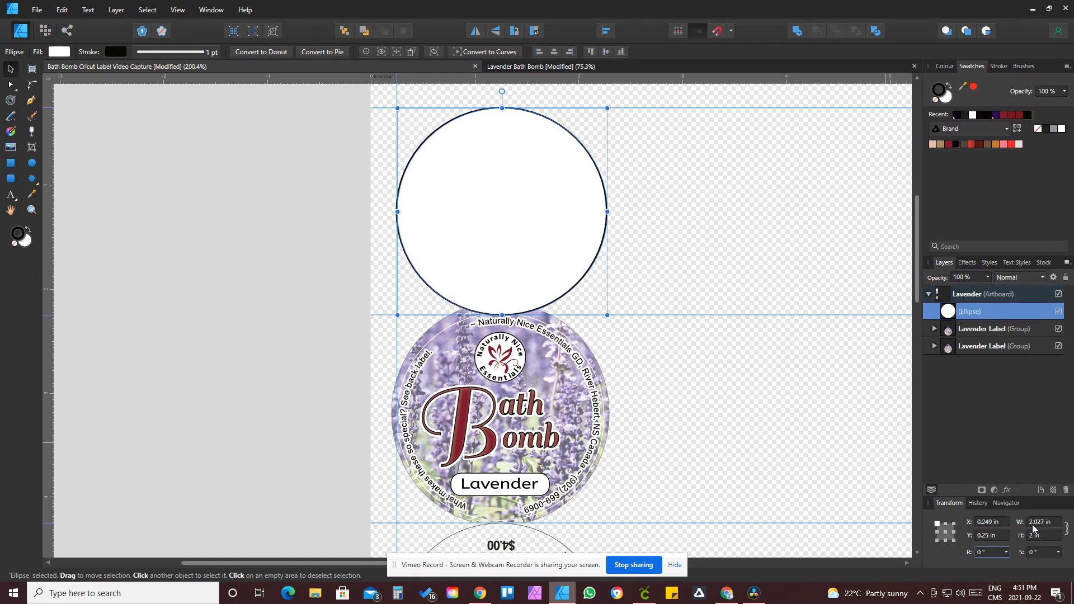
pyautogui.click(1042, 523)
pyautogui.write('2')
pyautogui.press('Tab')
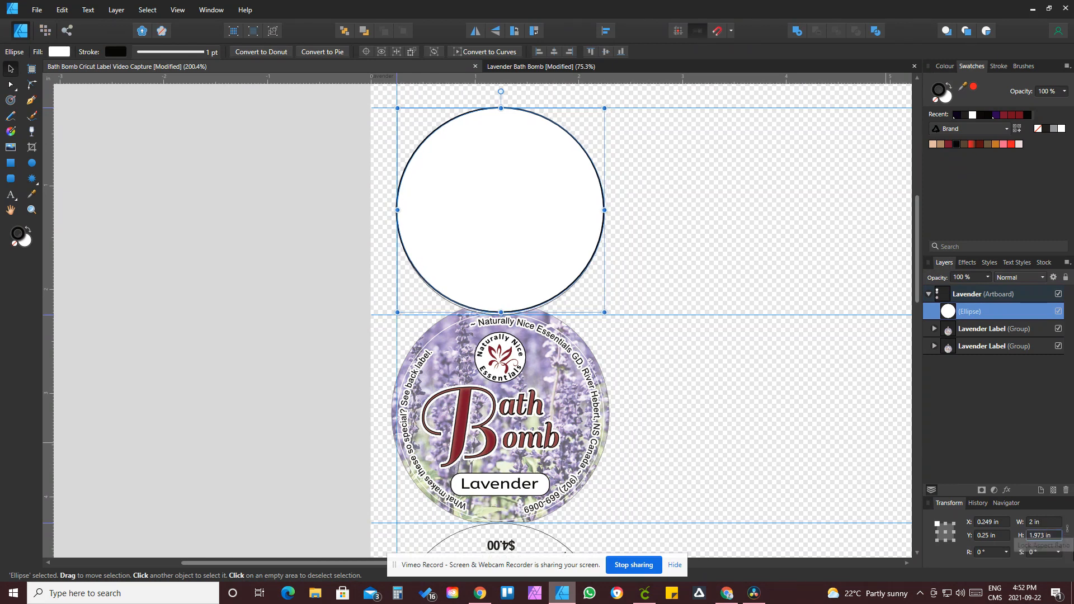
pyautogui.write('2')
pyautogui.press('Tab')
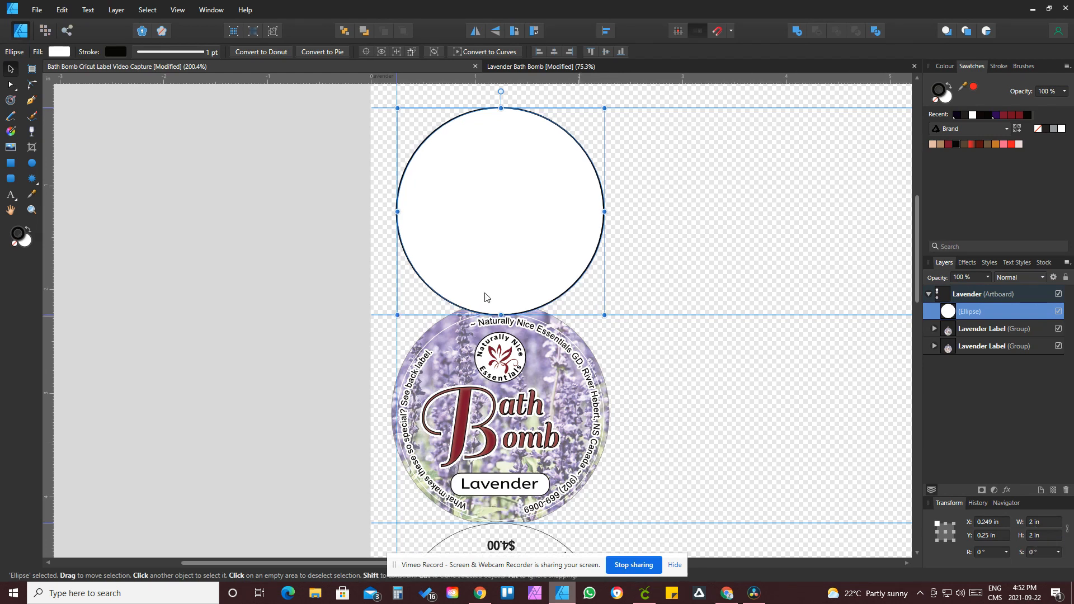
# Step: Lower the circle's opacity to 47% and zoom in to compare it with the back label beneath
pyautogui.click(988, 277)
pyautogui.moveTo(988, 289); pyautogui.dragTo(948, 291)
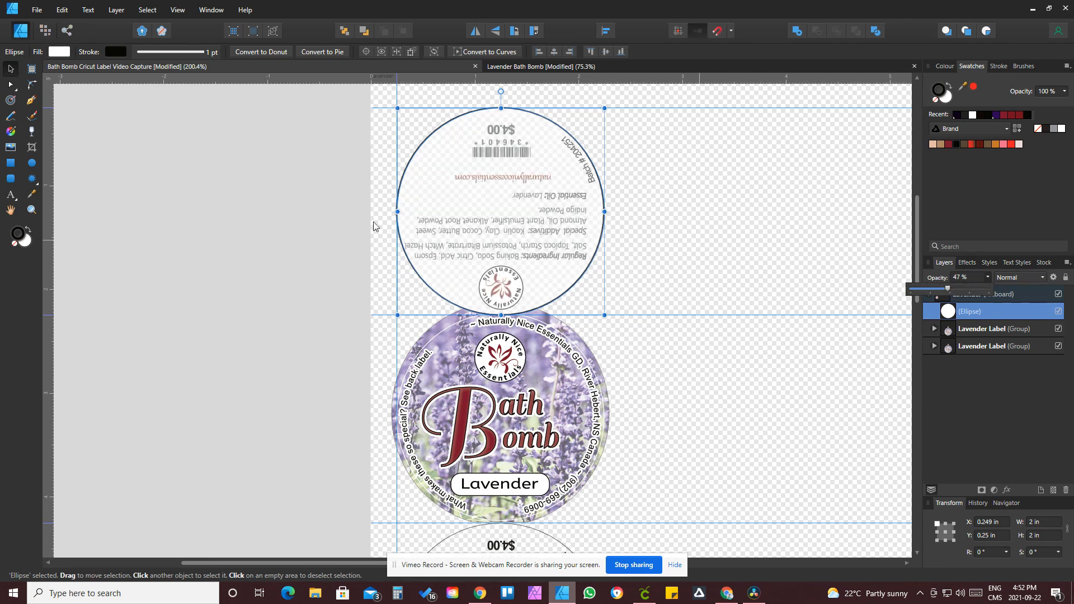
pyautogui.click(32, 210)
pyautogui.moveTo(477, 117); pyautogui.dragTo(703, 440)
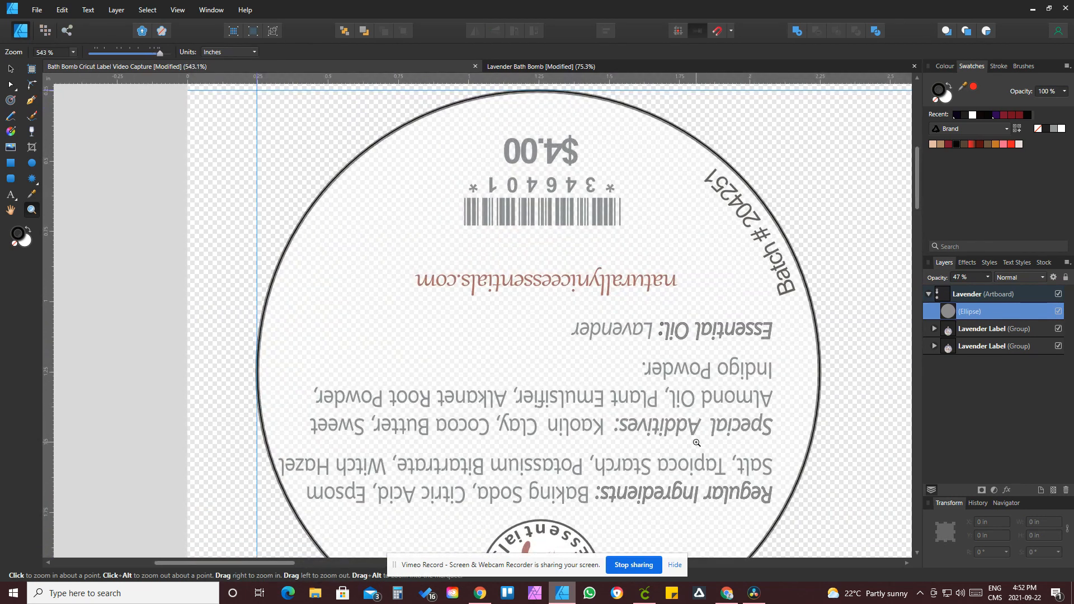
pyautogui.scroll(-2, 696, 443)
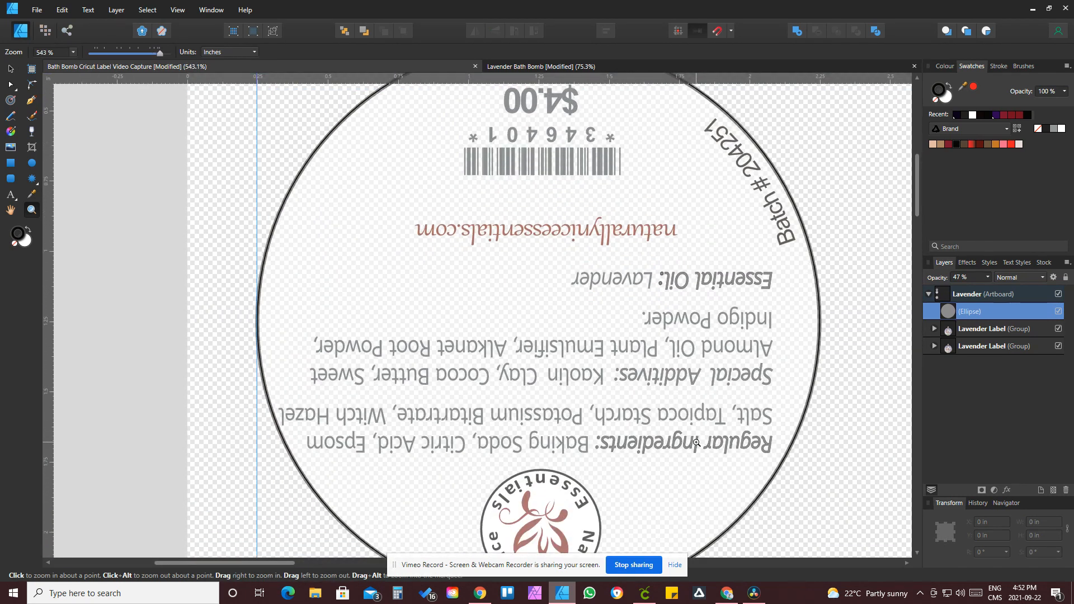
pyautogui.click(10, 69)
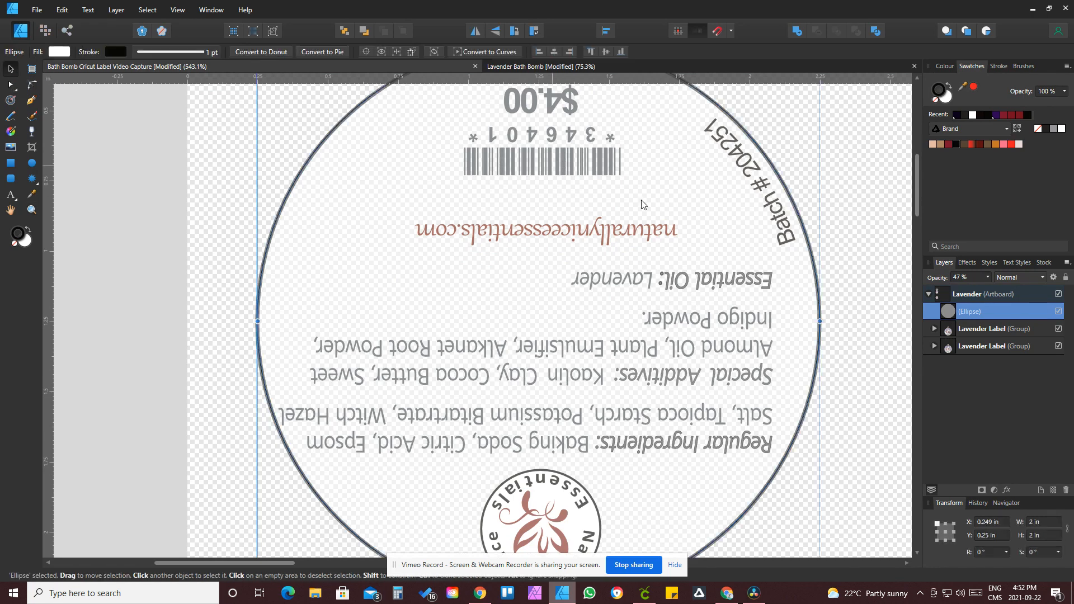
pyautogui.click(974, 336)
pyautogui.click(975, 348)
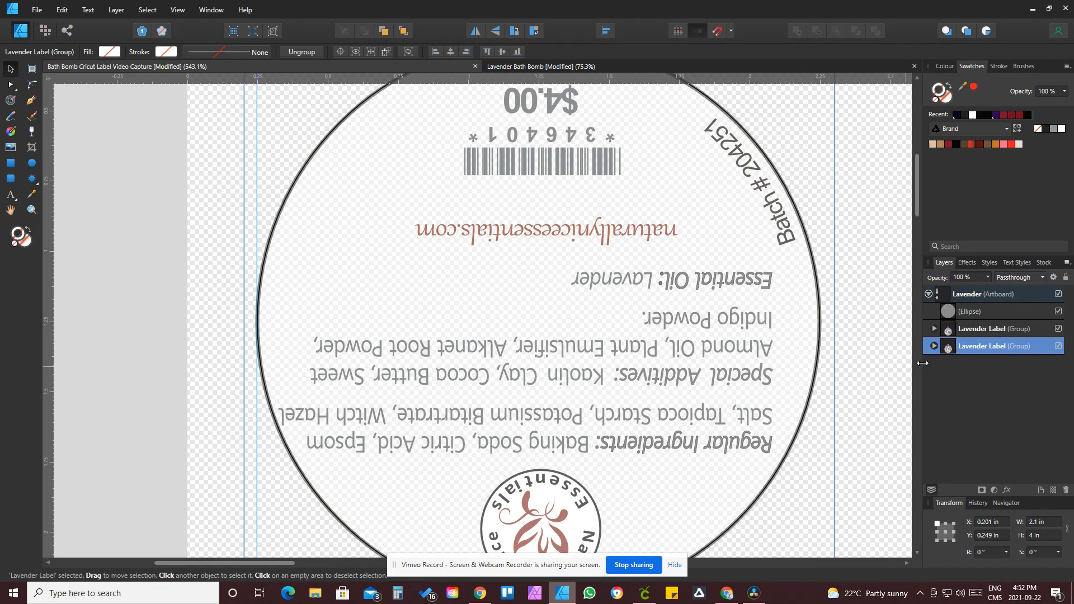
pyautogui.click(934, 346)
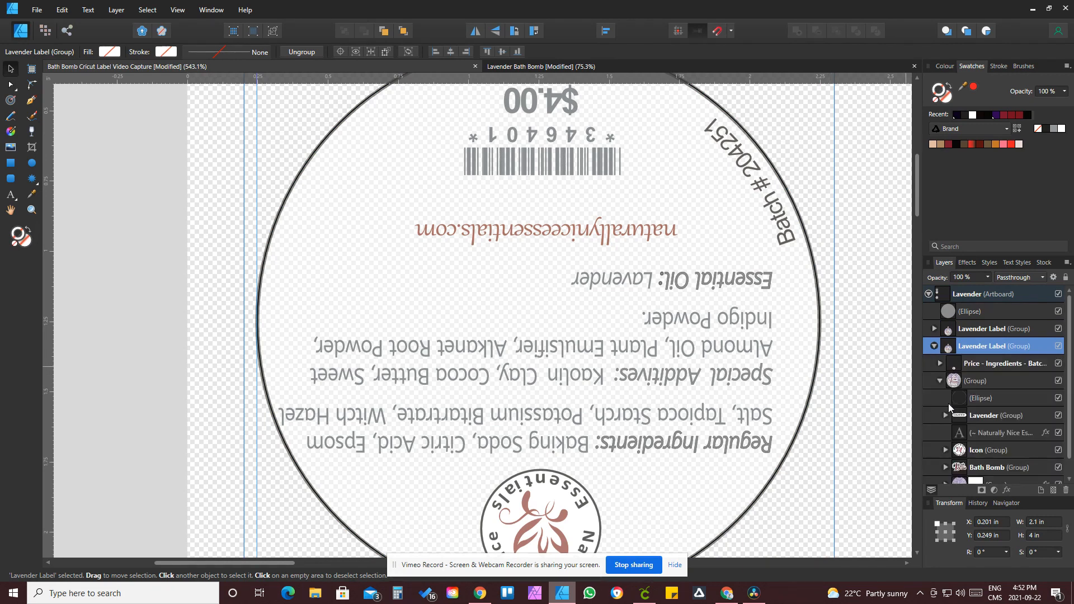
pyautogui.click(968, 365)
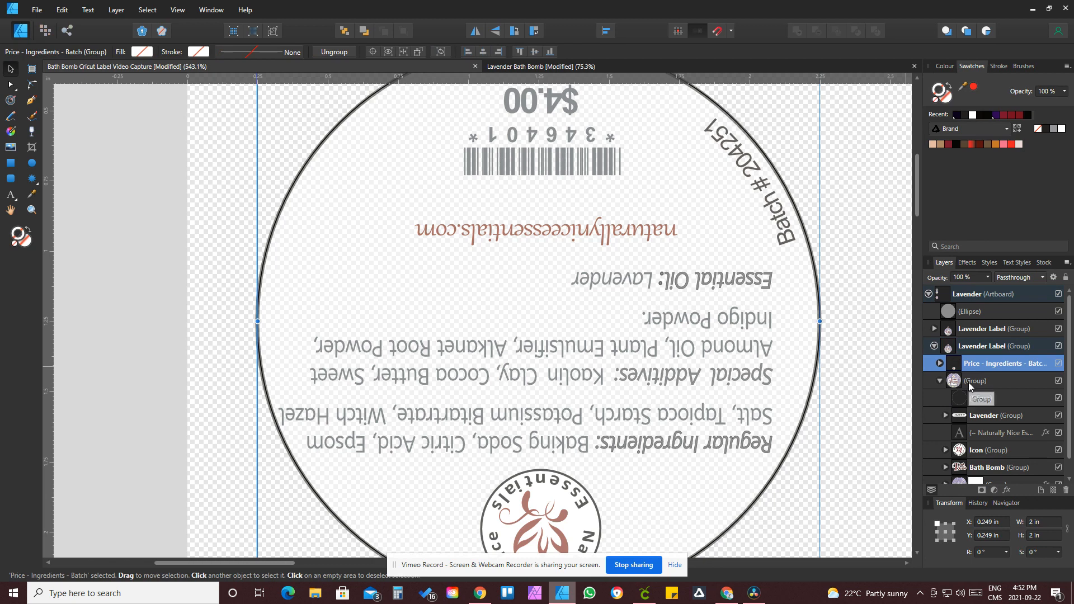
pyautogui.scroll(-4, 768, 512)
pyautogui.scroll(5, 768, 510)
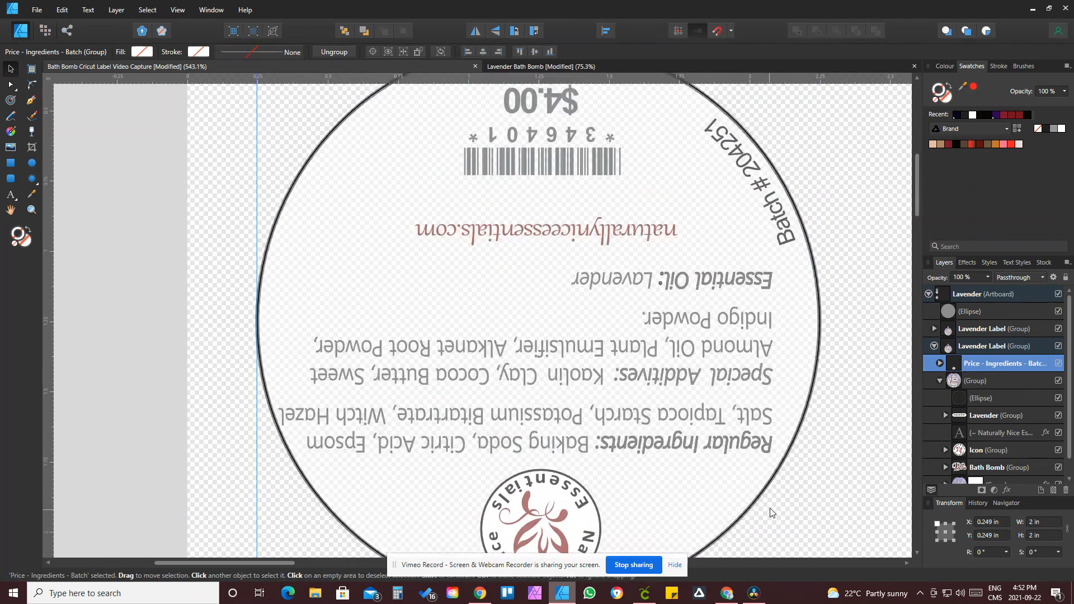
pyautogui.keyDown('shift'); pyautogui.click(973, 314); pyautogui.keyUp('shift')
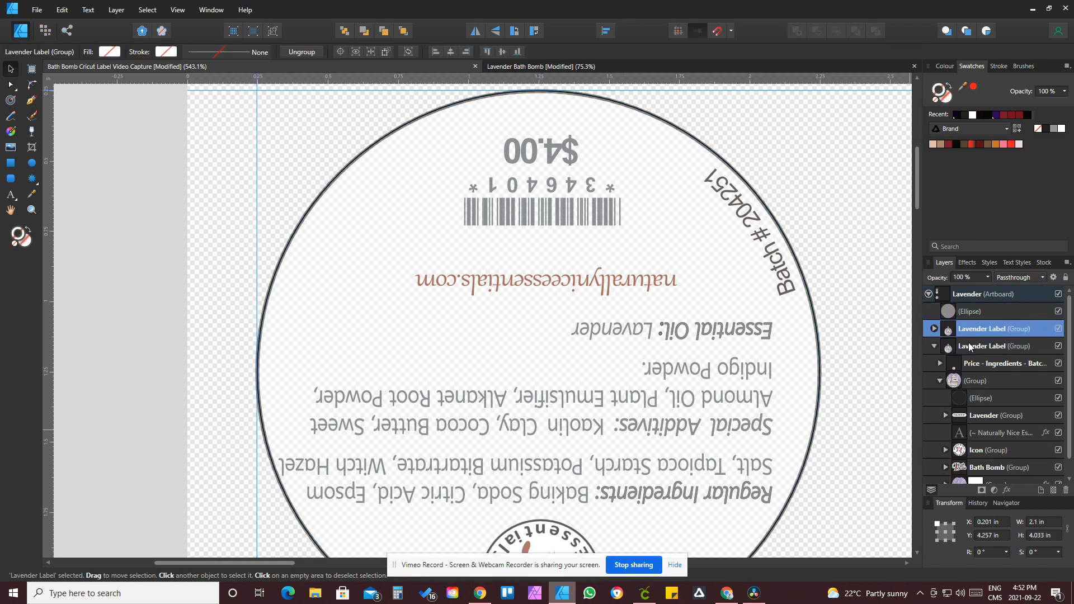
pyautogui.click(968, 364)
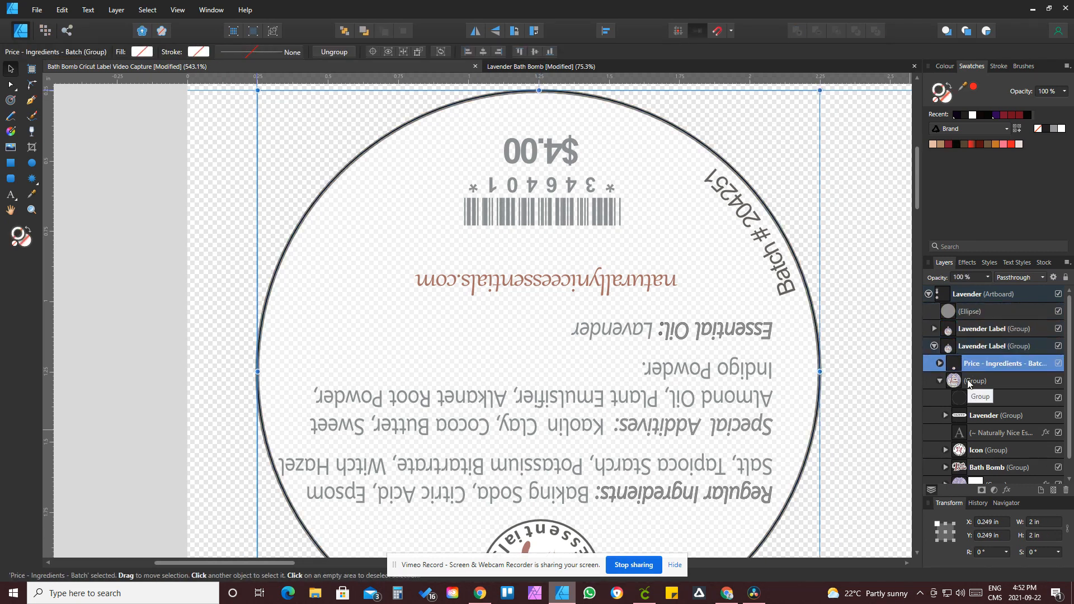
pyautogui.keyDown('ctrl'); pyautogui.click(962, 311); pyautogui.keyUp('ctrl')
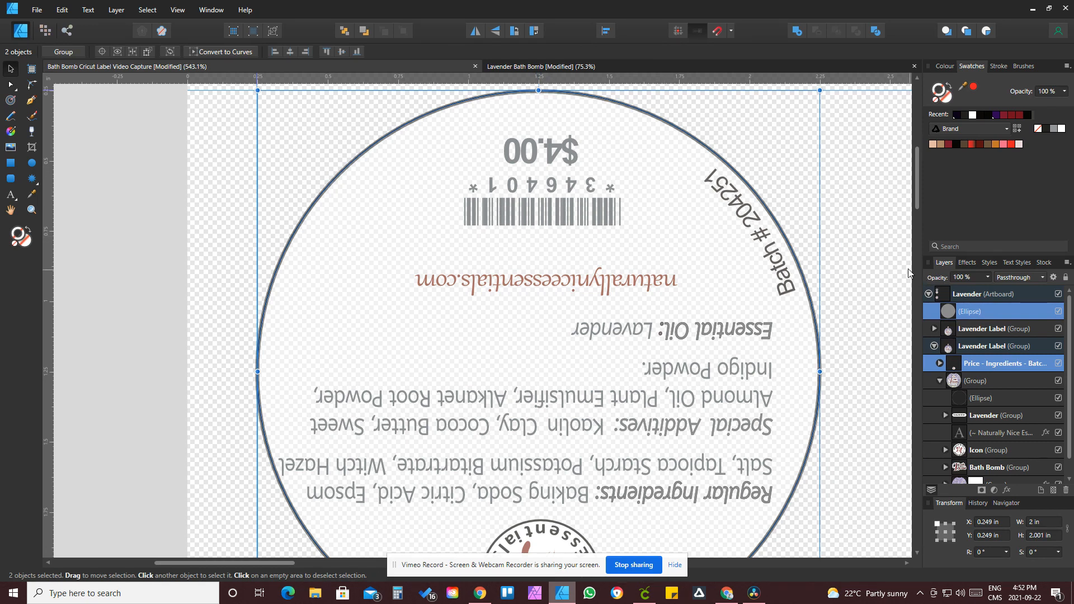
pyautogui.click(885, 260)
# Step: Lock both Lavender Label groups in the layers
pyautogui.click(934, 346)
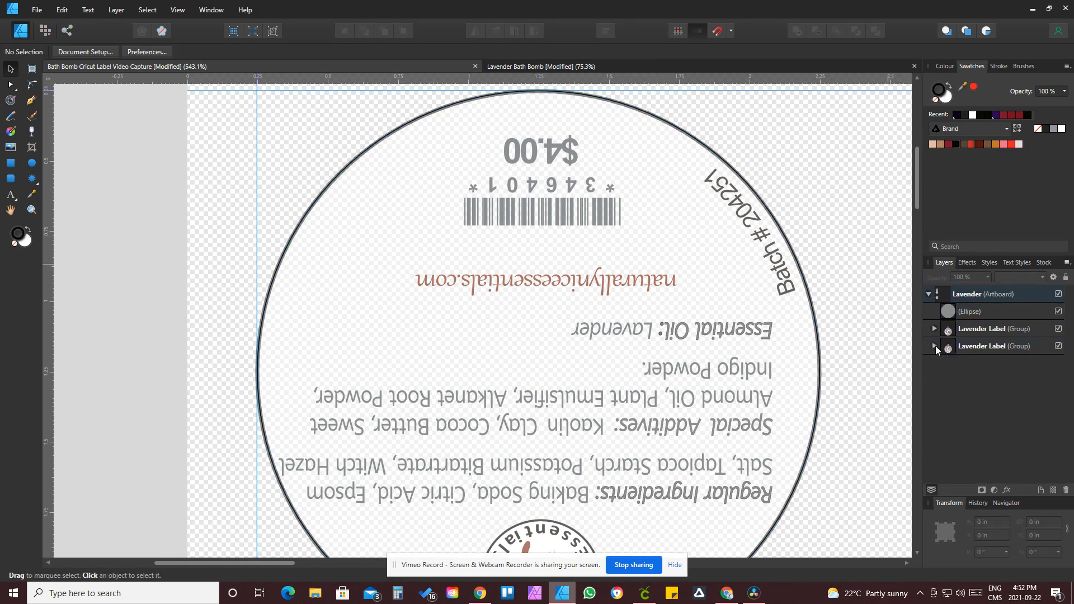
pyautogui.click(1045, 347)
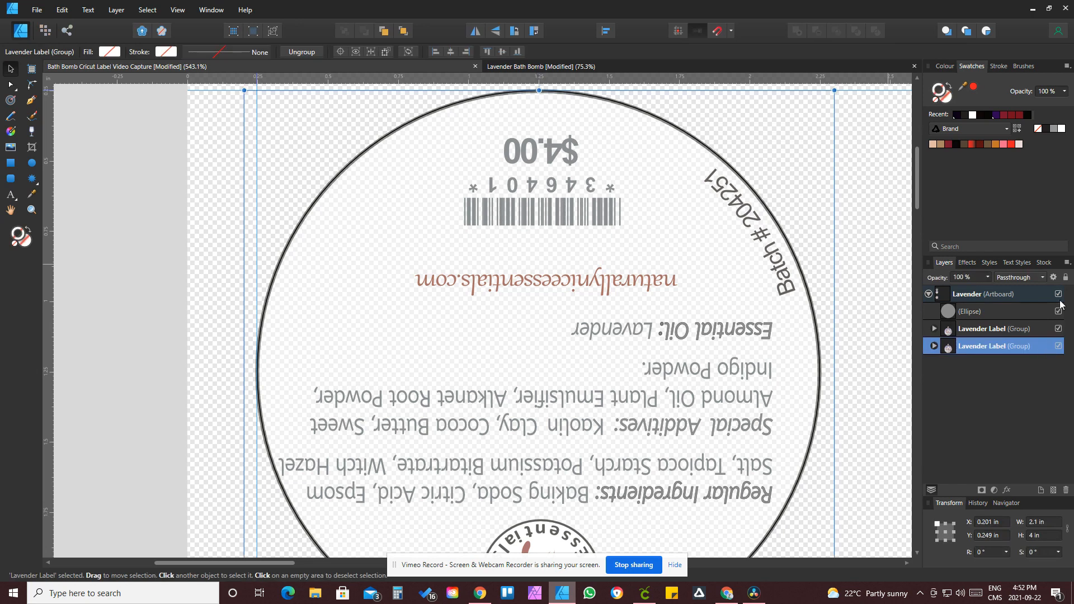
pyautogui.click(1042, 330)
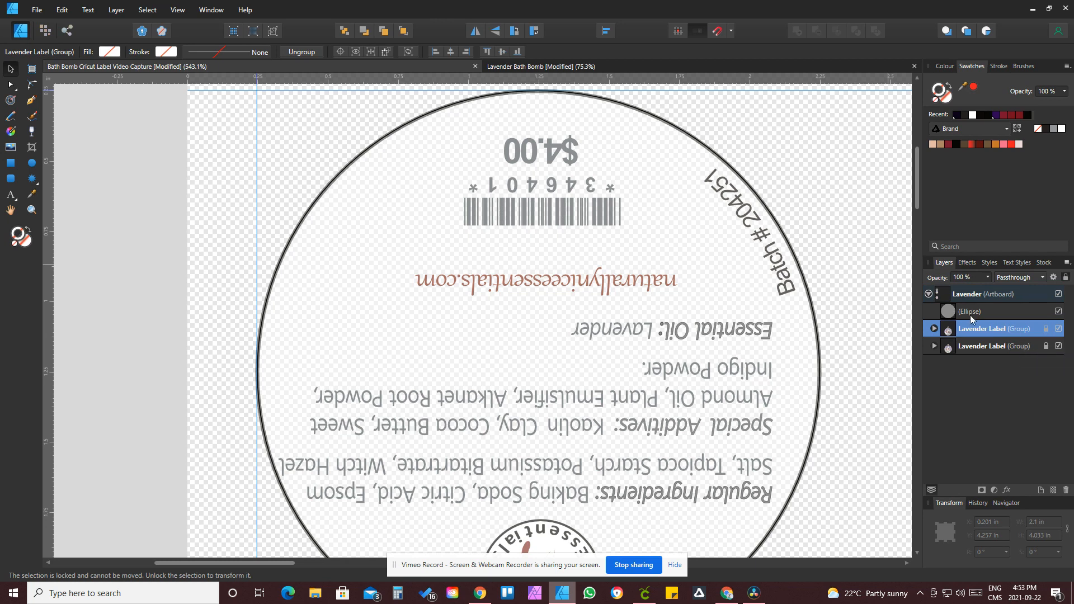
# Step: Center the circle horizontally and vertically on the back label's Price - Ingredients - Batch group, aligned to the first selected
pyautogui.click(933, 346)
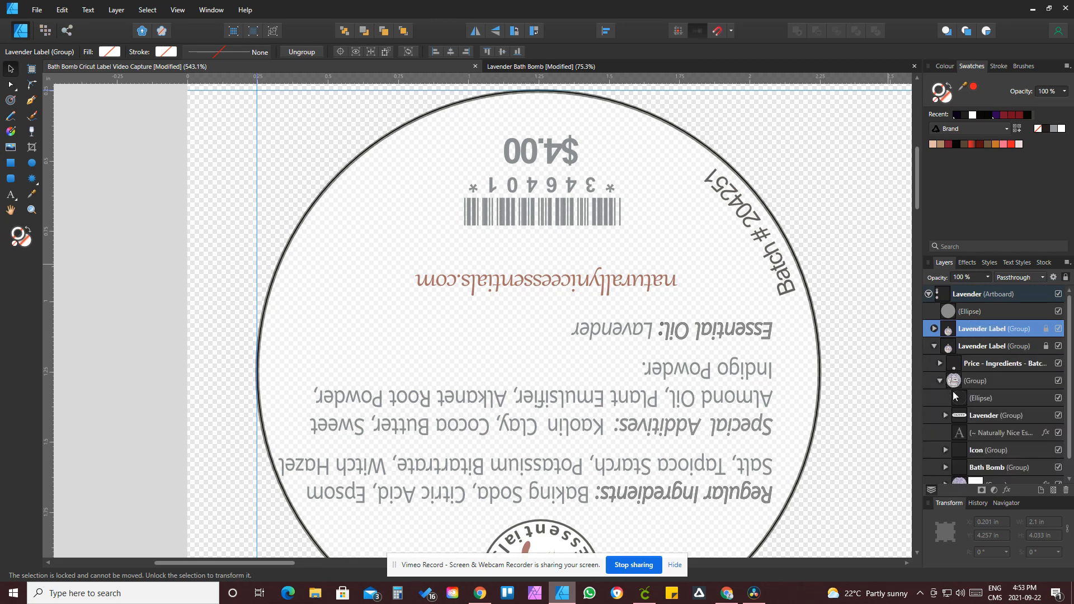
pyautogui.click(985, 366)
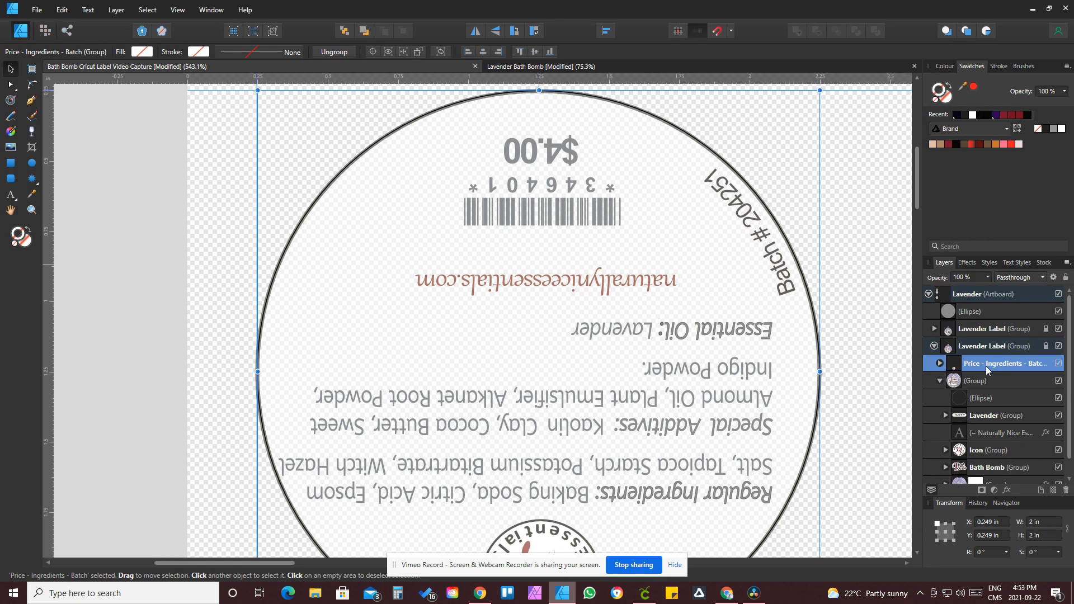
pyautogui.keyDown('shift'); pyautogui.click(972, 314); pyautogui.keyUp('shift')
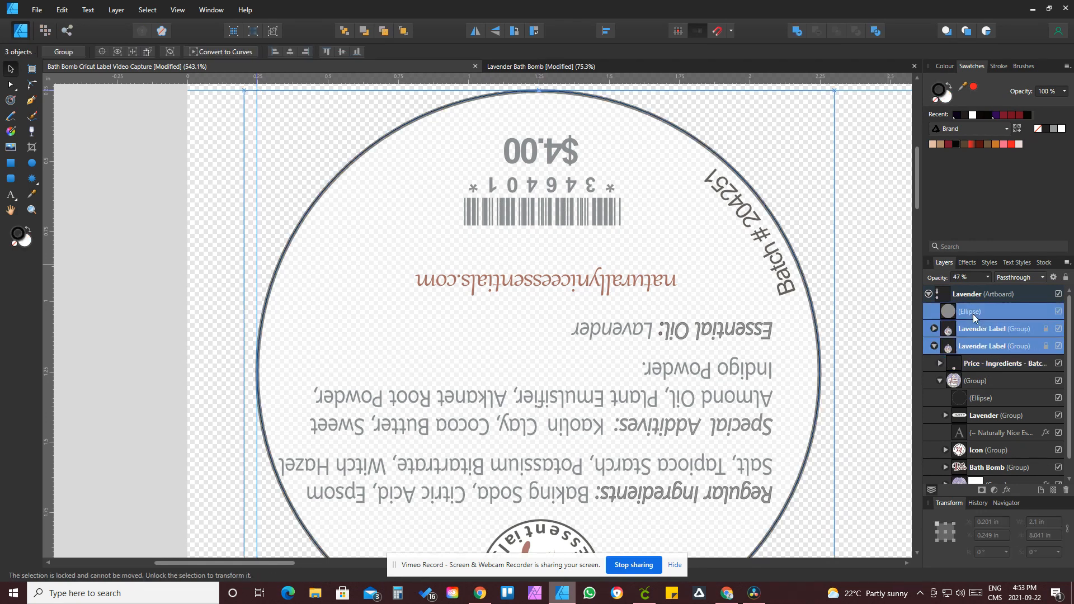
pyautogui.click(988, 364)
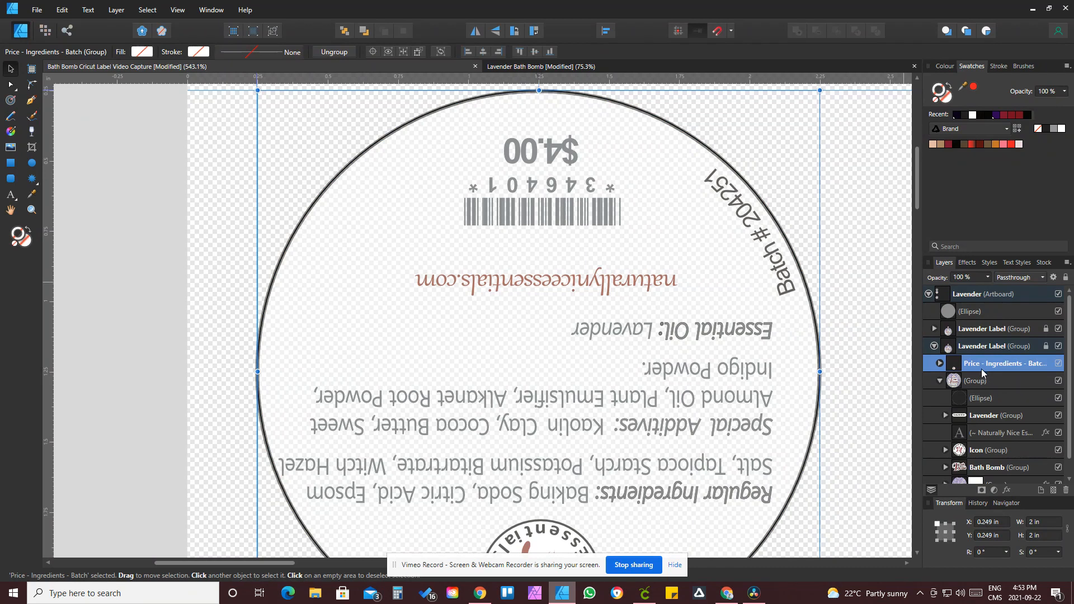
pyautogui.keyDown('ctrl'); pyautogui.click(969, 312); pyautogui.keyUp('ctrl')
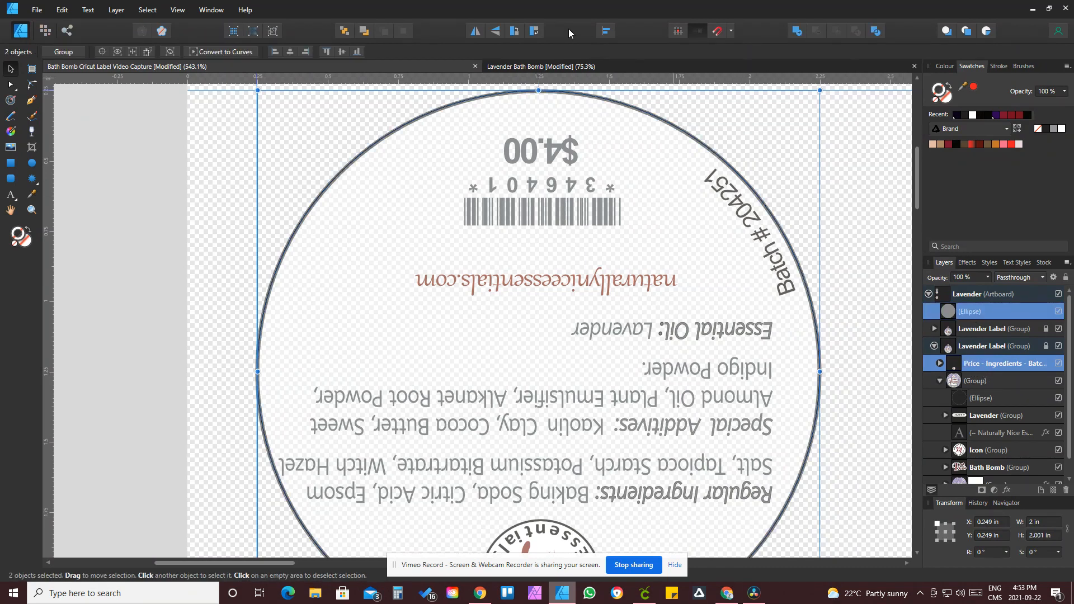
pyautogui.click(604, 31)
pyautogui.click(628, 67)
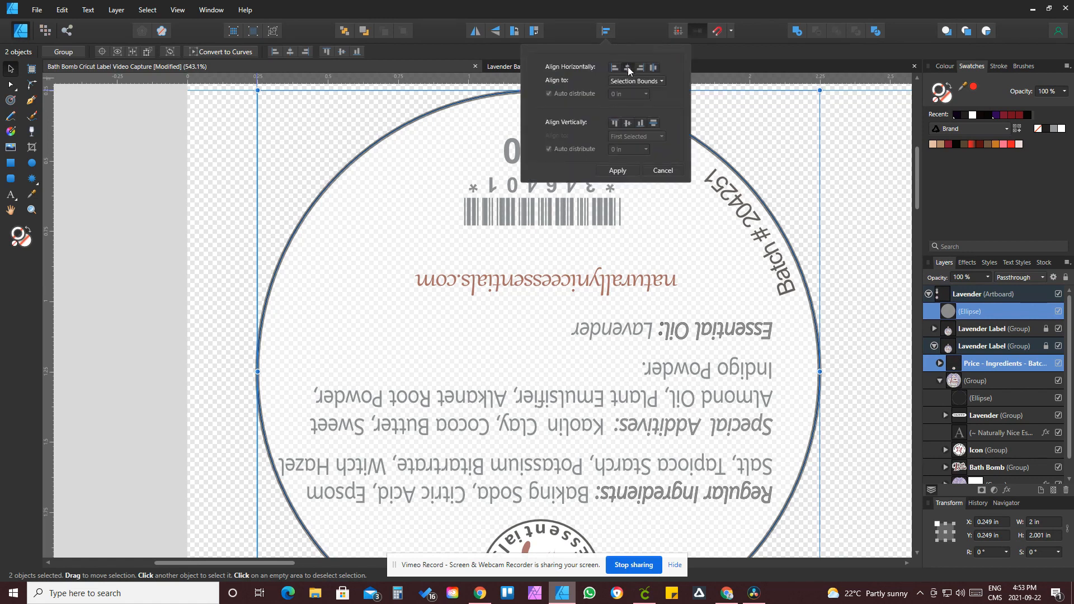
pyautogui.click(628, 122)
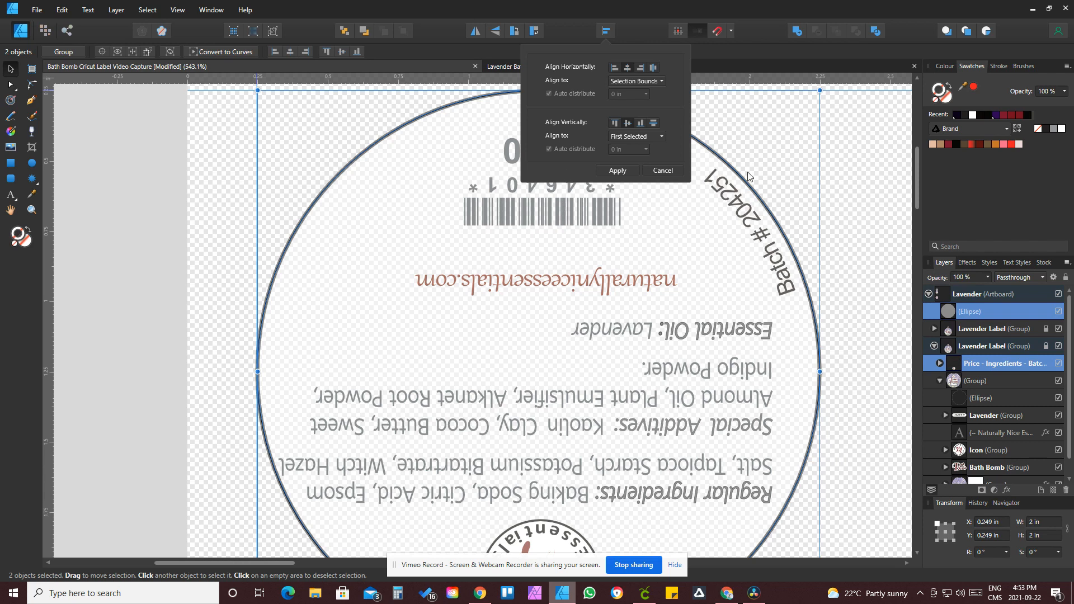
pyautogui.click(633, 170)
# Step: Duplicate the circle and move the copy down over the front Bath Bomb label
pyautogui.scroll(-6, 657, 356)
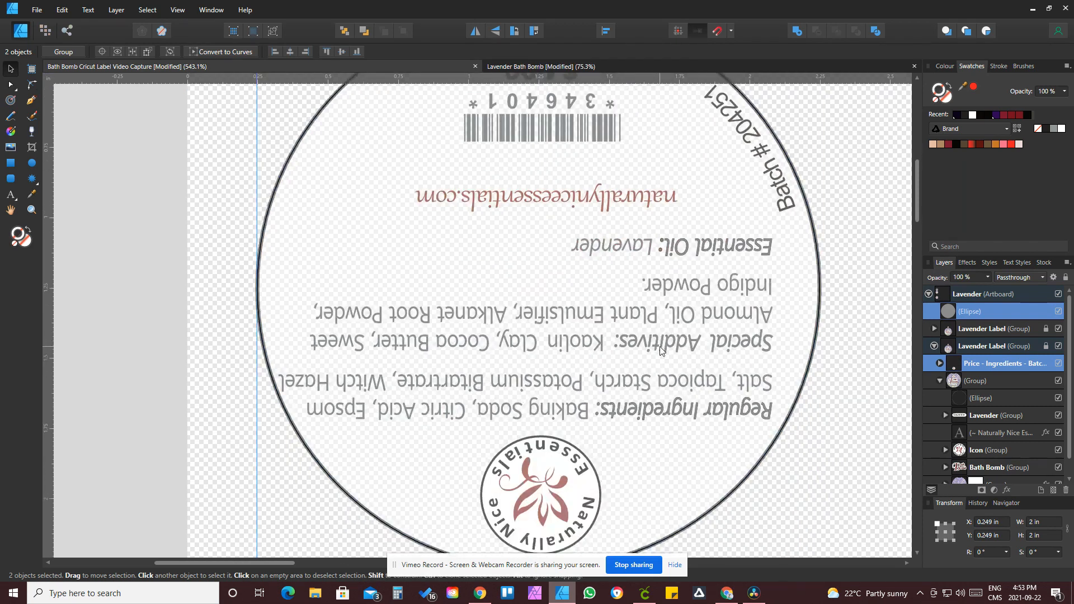
pyautogui.scroll(3, 662, 355)
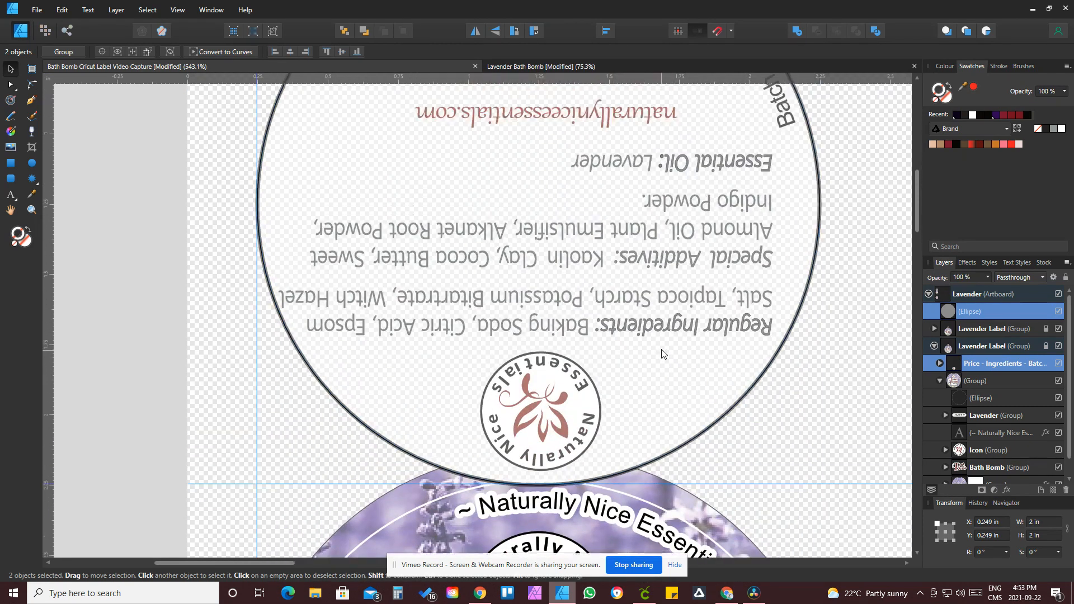
pyautogui.hotkey('ctrl', '-')
pyautogui.hotkey('ctrl', '-')
pyautogui.hotkey('ctrl', '-')
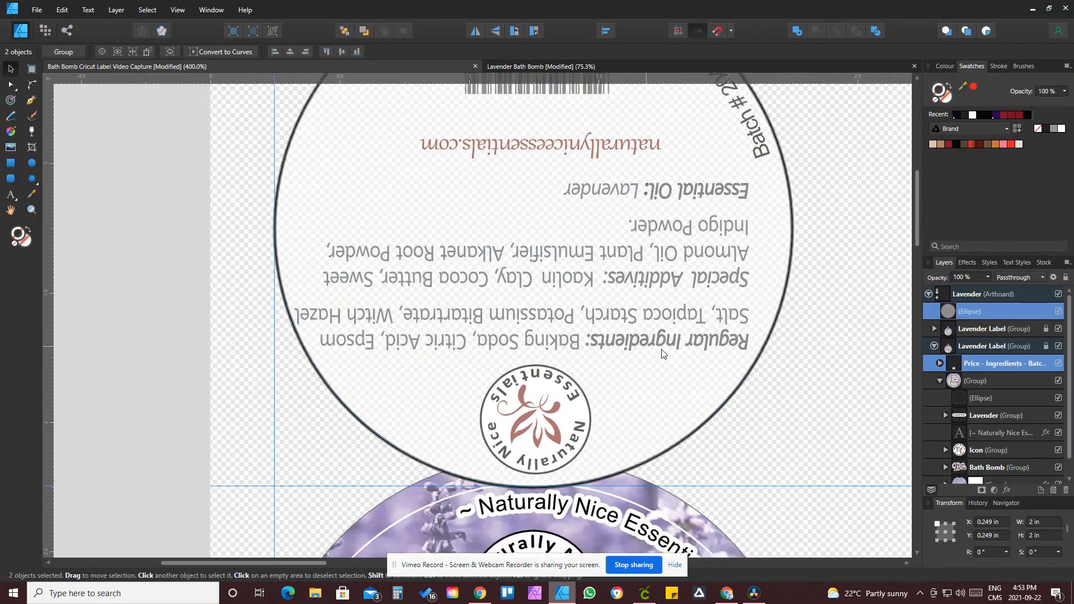
pyautogui.click(180, 162)
pyautogui.click(488, 266)
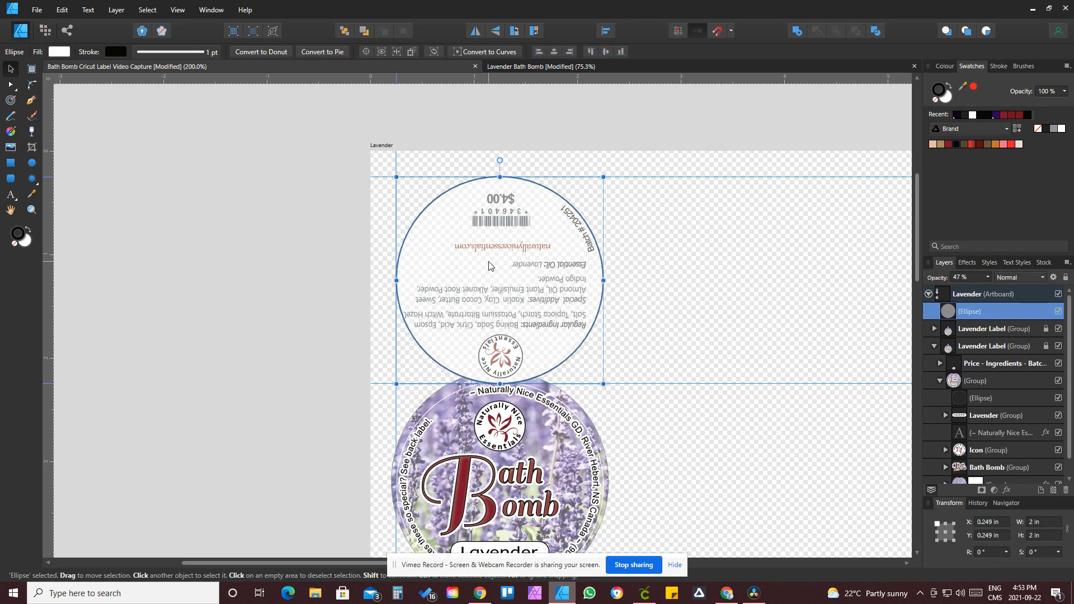
pyautogui.hotkey('ctrl', 'j')
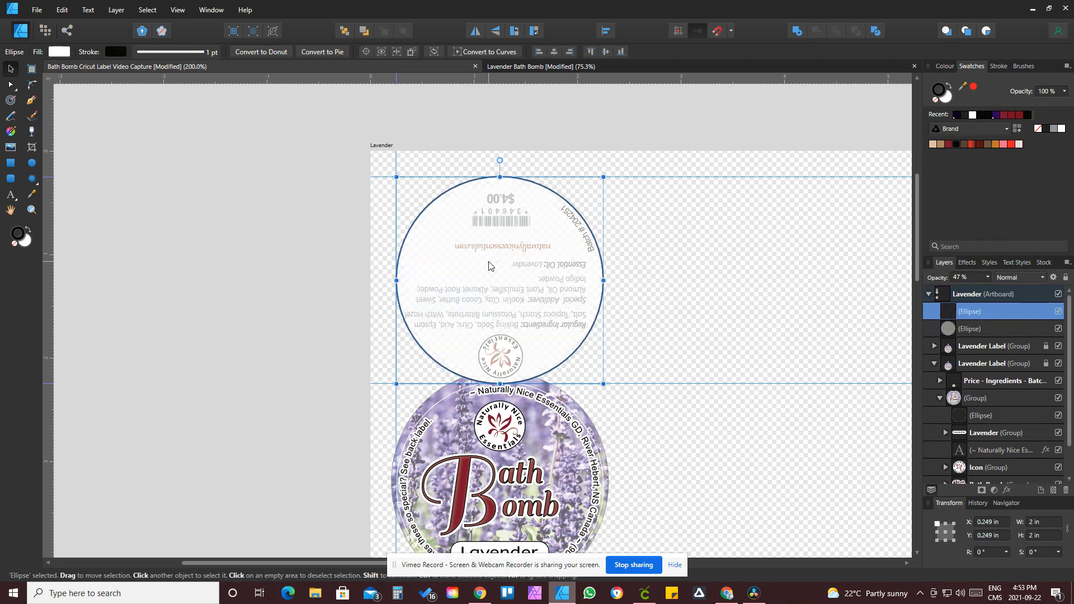
pyautogui.scroll(-4, 543, 384)
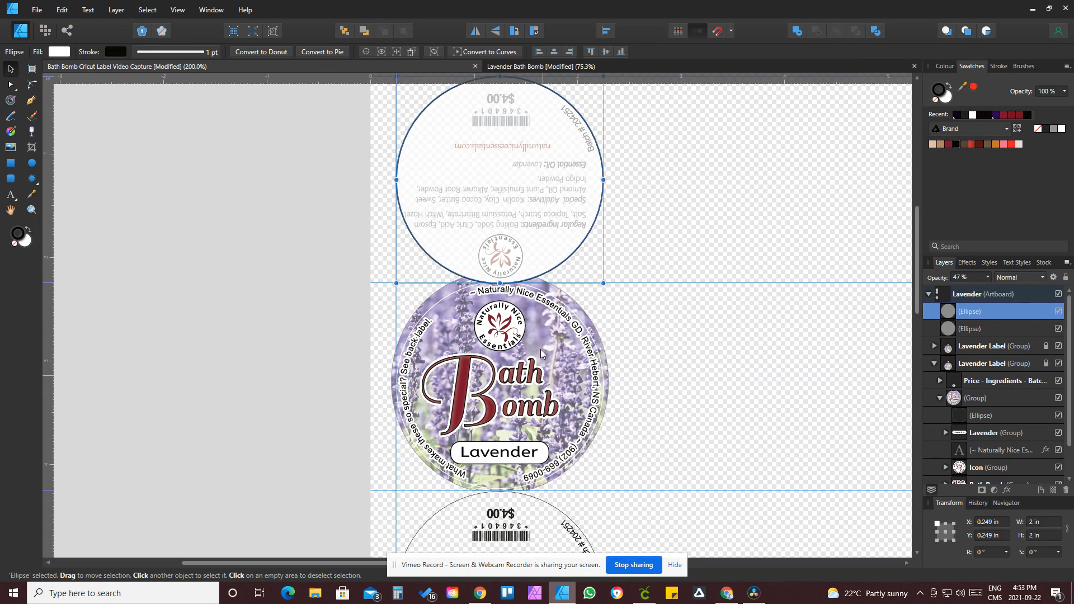
pyautogui.moveTo(494, 180); pyautogui.dragTo(517, 387)
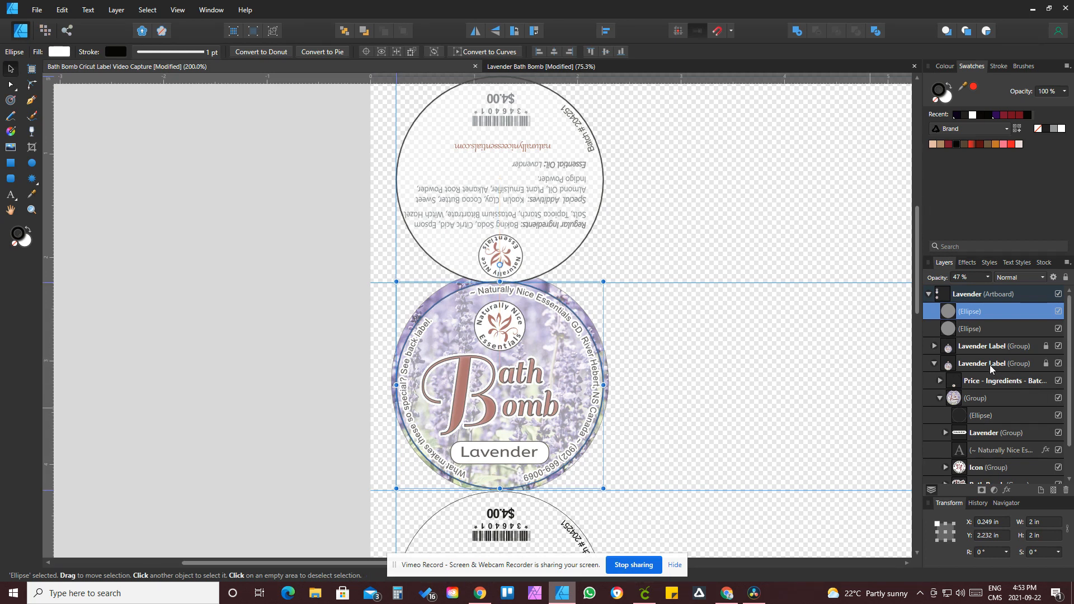
# Step: Center the circle copy horizontally and vertically on the front label's border ellipse
pyautogui.click(941, 381)
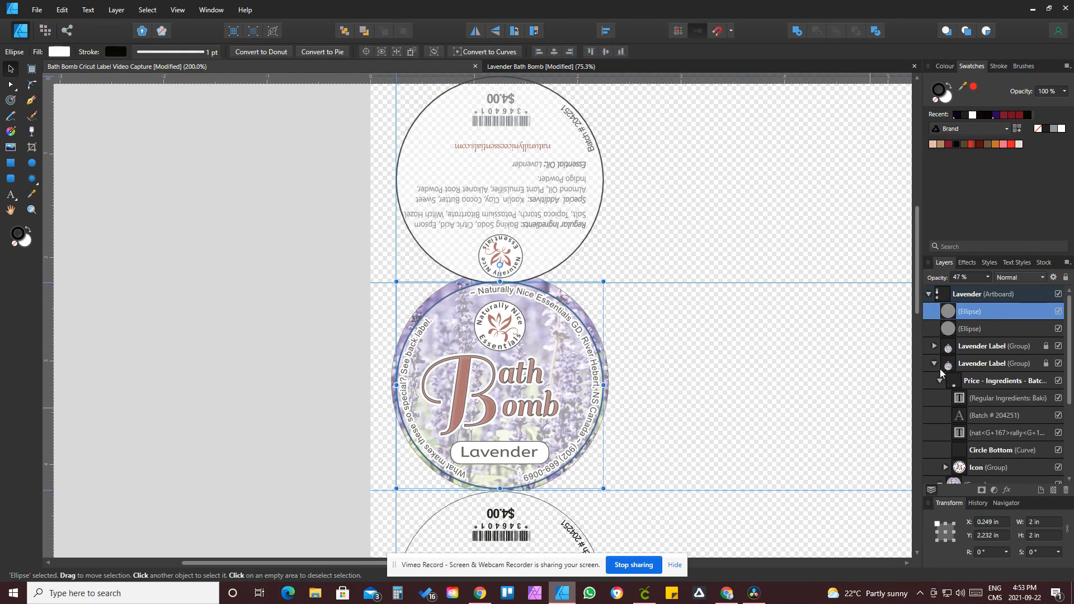
pyautogui.scroll(-3, 948, 416)
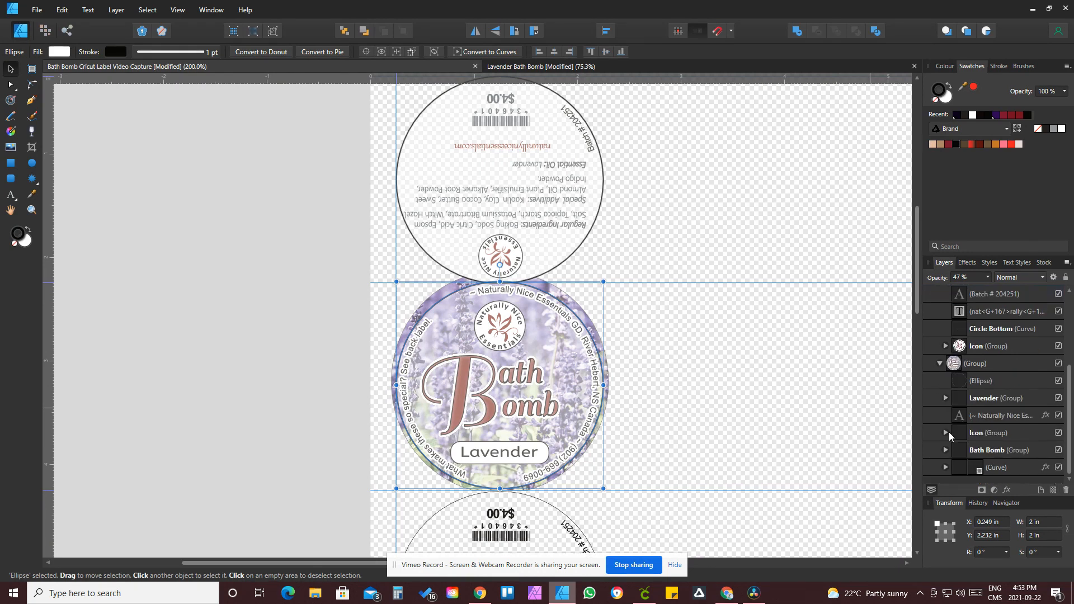
pyautogui.click(963, 385)
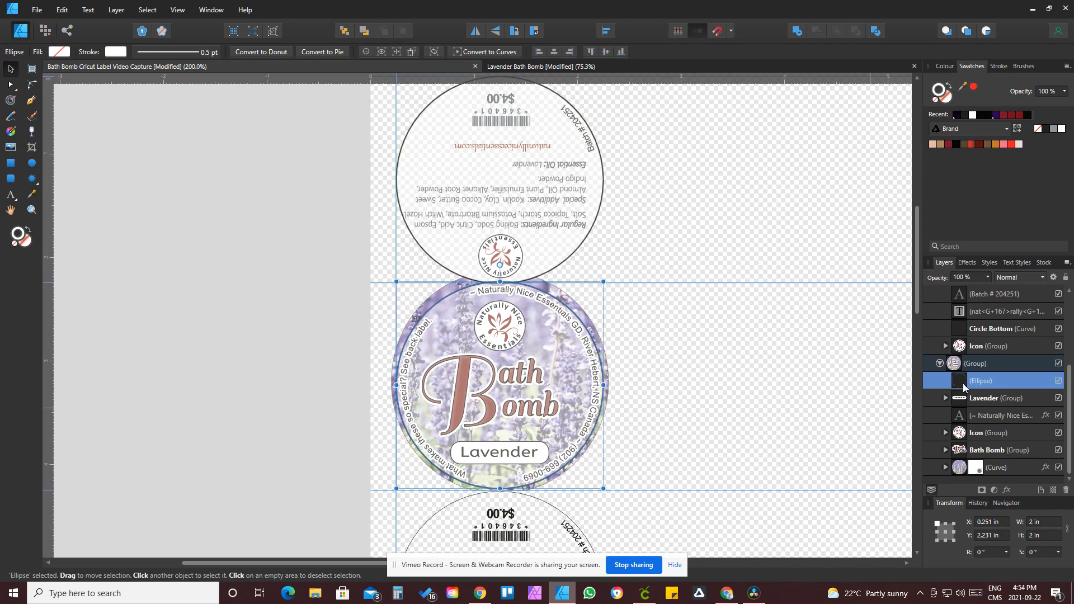
pyautogui.scroll(2, 982, 394)
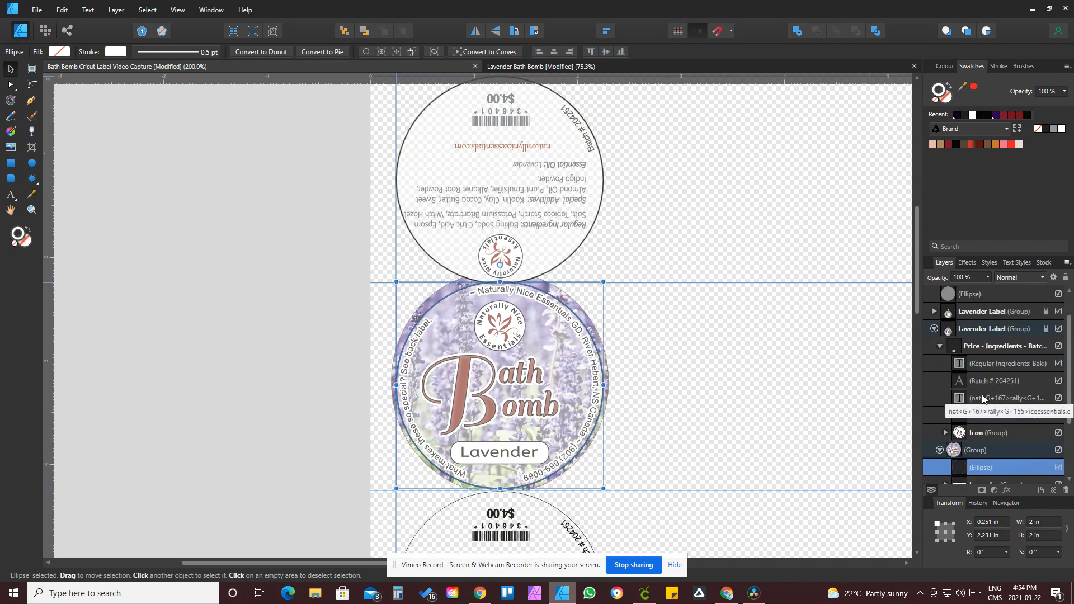
pyautogui.keyDown('shift'); pyautogui.click(546, 354); pyautogui.keyUp('shift')
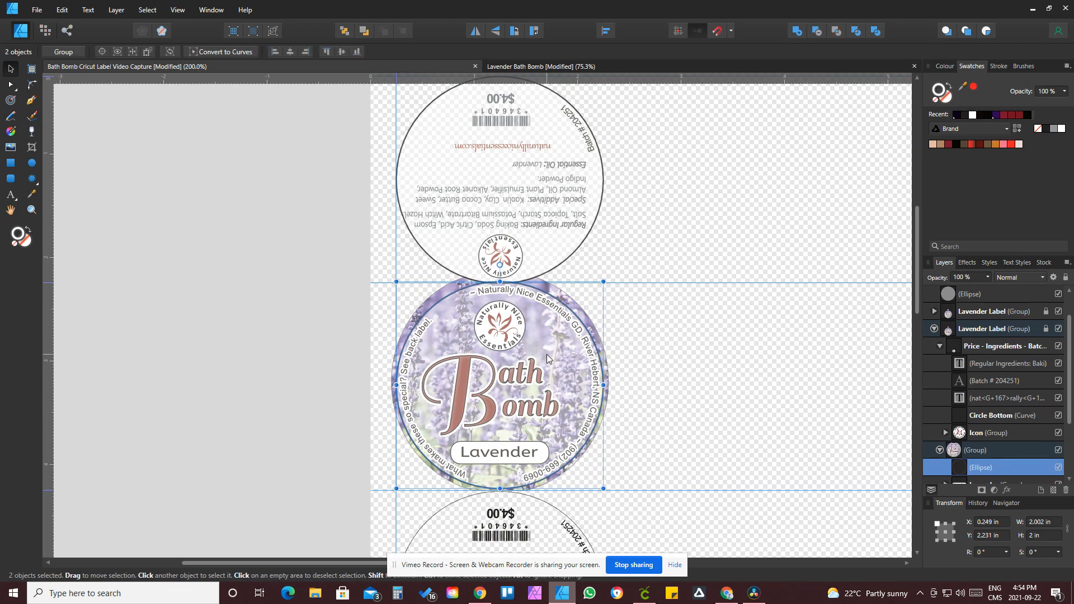
pyautogui.click(606, 32)
pyautogui.click(628, 70)
pyautogui.click(626, 120)
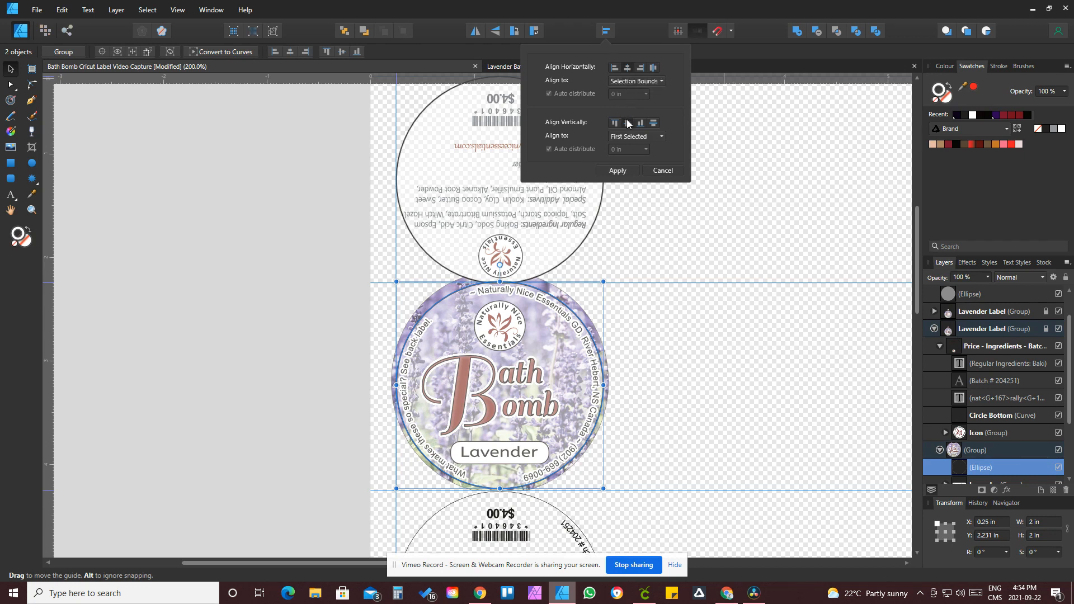
pyautogui.click(633, 363)
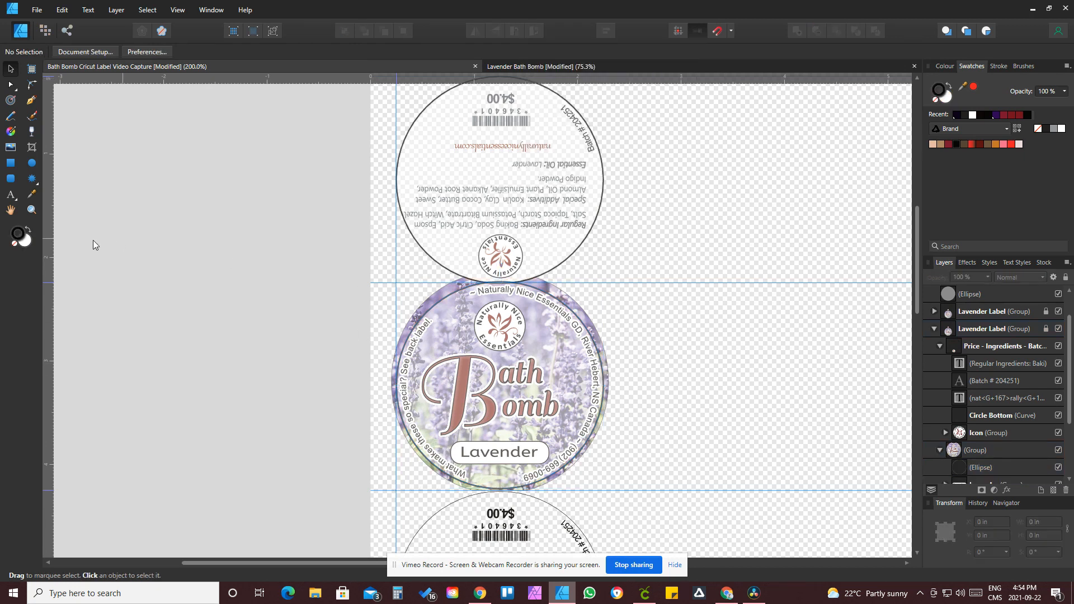
# Step: Zoom in to check how the copy fits the front label's edge
pyautogui.click(32, 209)
pyautogui.moveTo(485, 310); pyautogui.dragTo(847, 407)
pyautogui.scroll(-10, 847, 408)
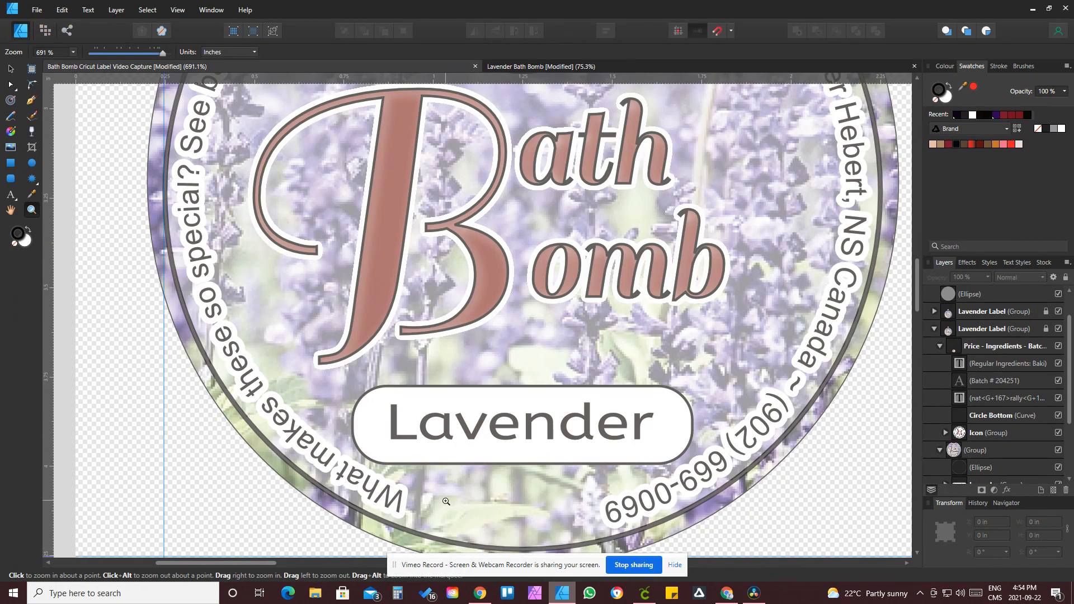
pyautogui.hotkey('ctrl', '-')
pyautogui.hotkey('ctrl', '-')
pyautogui.hotkey('ctrl', '-')
pyautogui.hotkey('ctrl', '-')
pyautogui.hotkey('ctrl', '-')
pyautogui.hotkey('ctrl', '-')
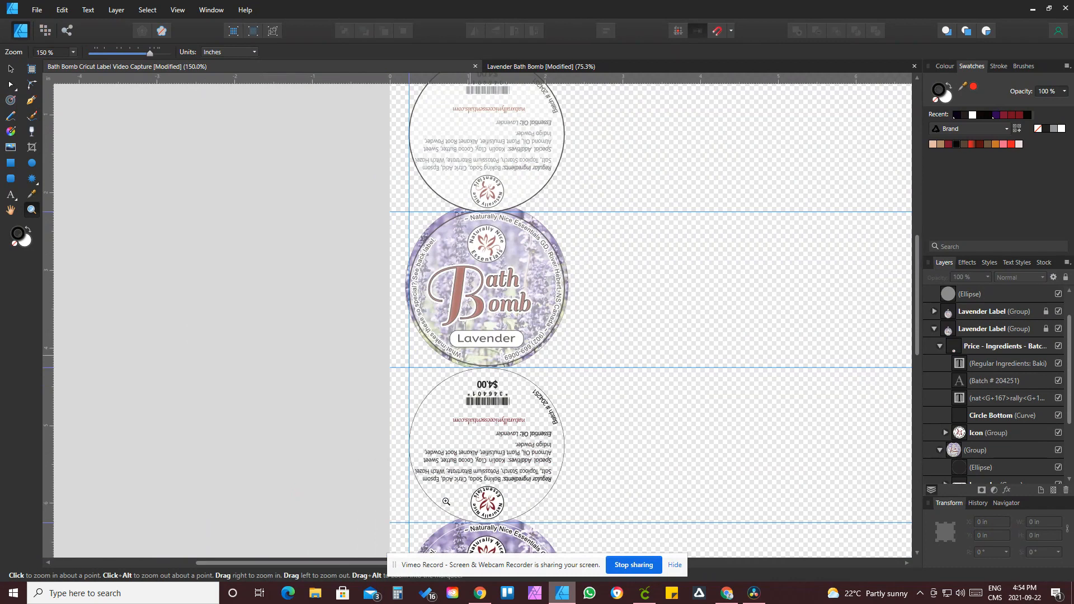
# Step: Select both circle outlines and group them together
pyautogui.click(10, 71)
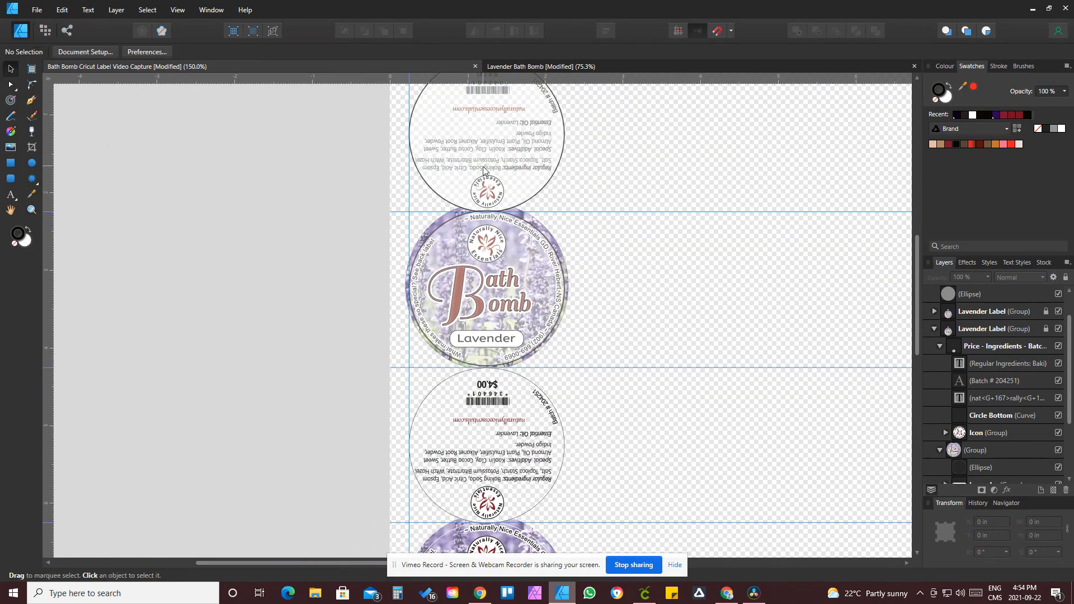
pyautogui.click(485, 171)
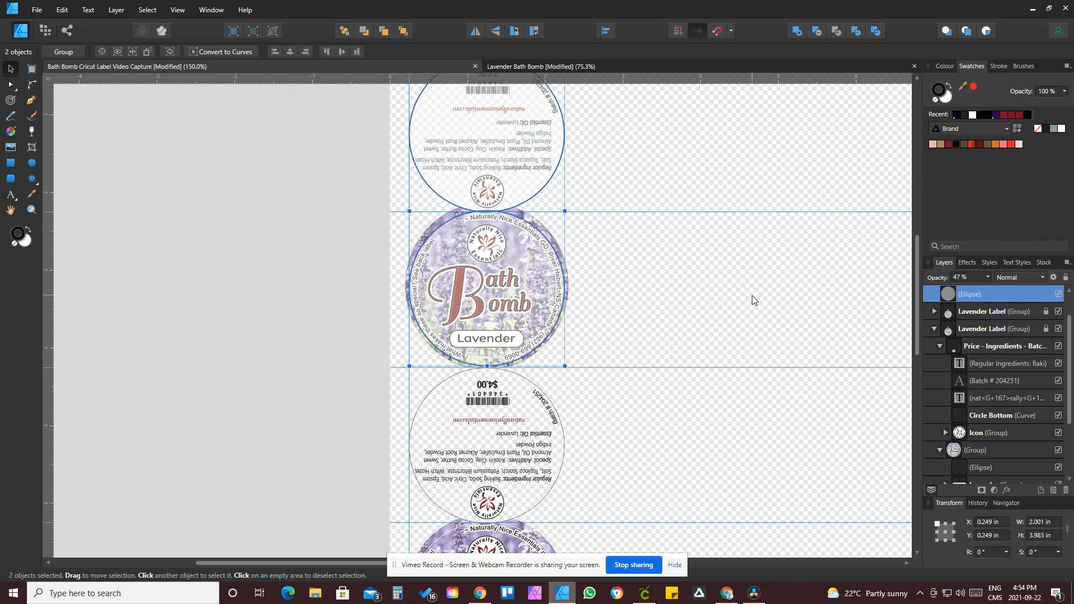
pyautogui.hotkey('ctrl', 'g')
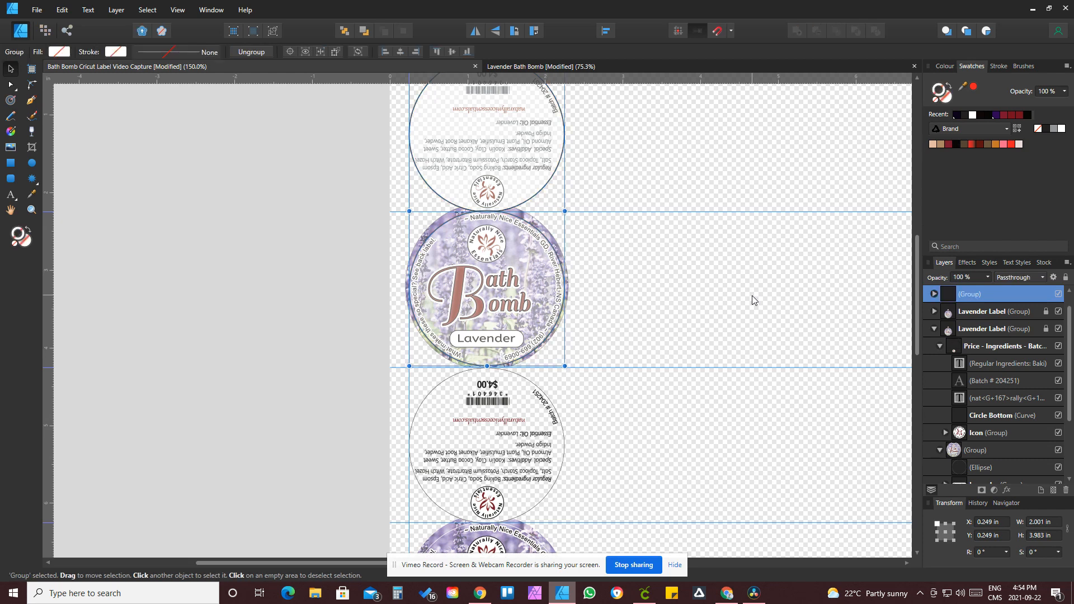
# Step: Set the opacity of both ellipses inside the group to 100%
pyautogui.click(988, 277)
pyautogui.click(937, 293)
pyautogui.click(973, 313)
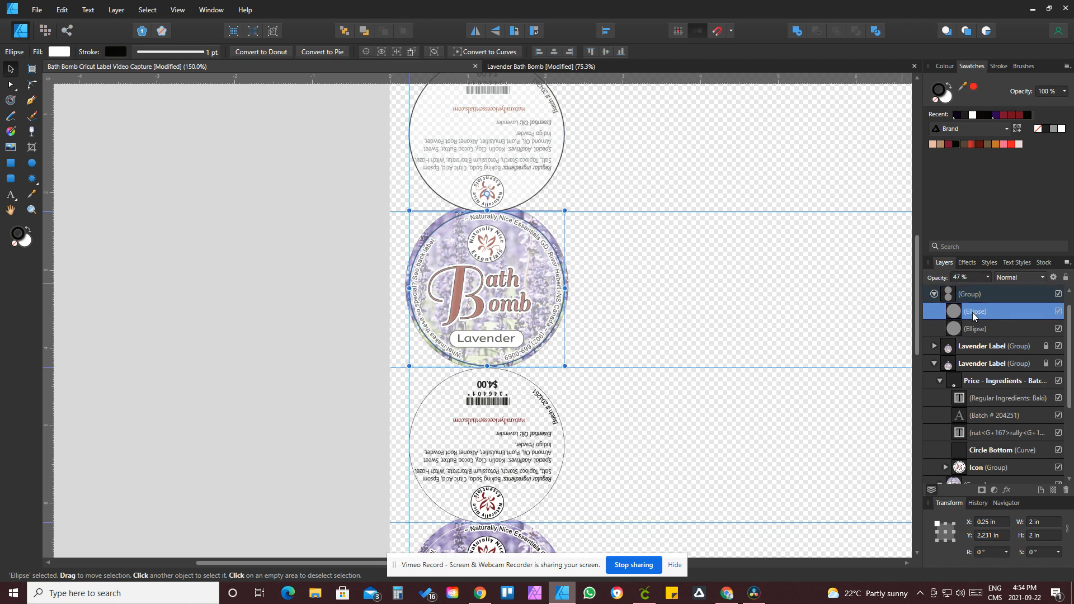
pyautogui.click(987, 277)
pyautogui.moveTo(990, 289); pyautogui.dragTo(1032, 288)
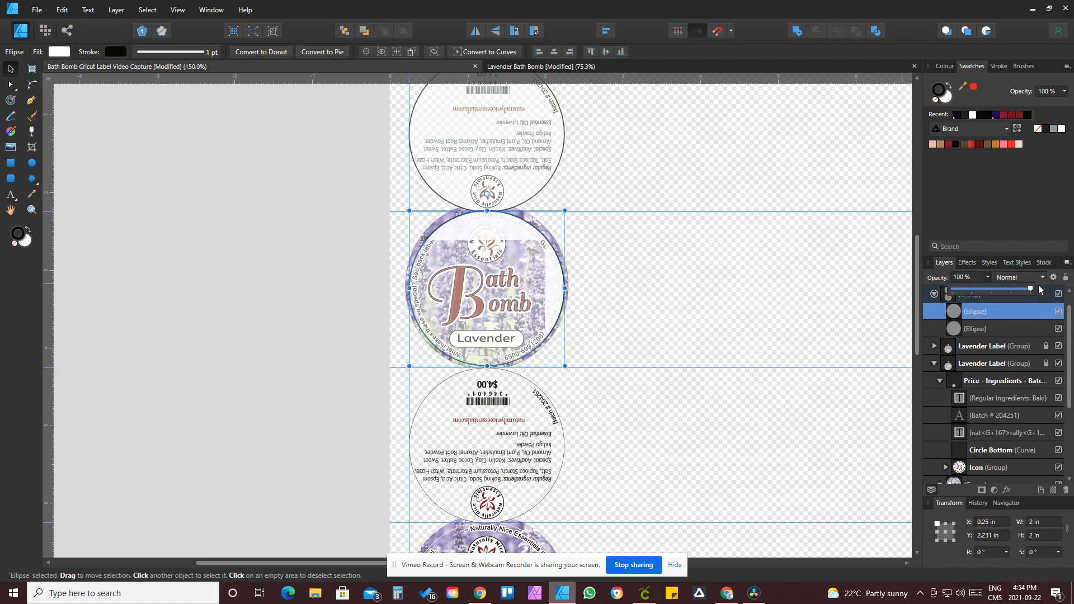
pyautogui.click(982, 328)
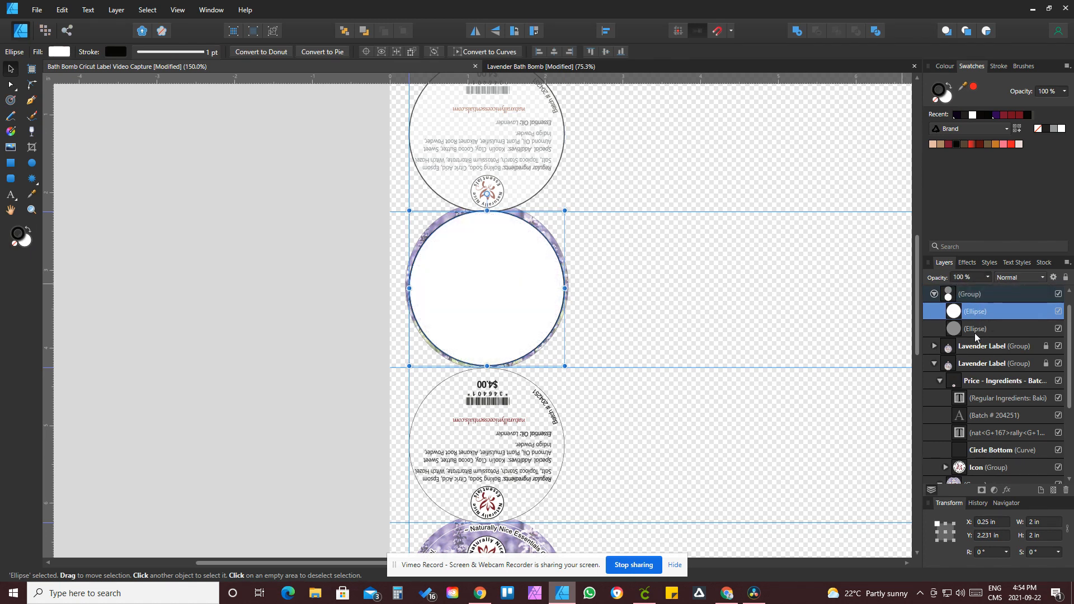
pyautogui.click(984, 328)
pyautogui.click(986, 277)
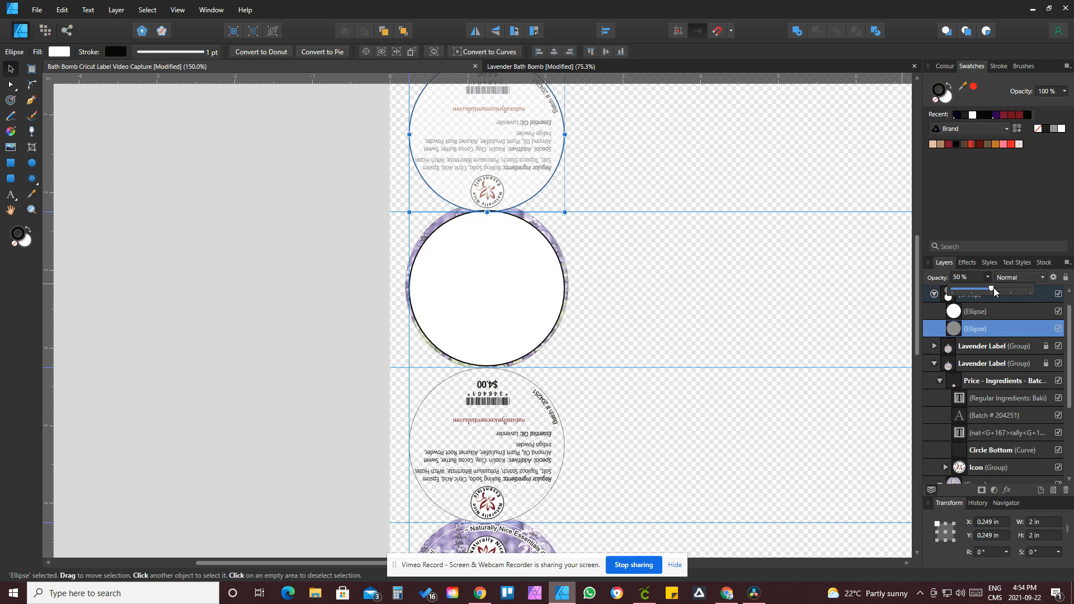
pyautogui.moveTo(993, 287); pyautogui.dragTo(1056, 290)
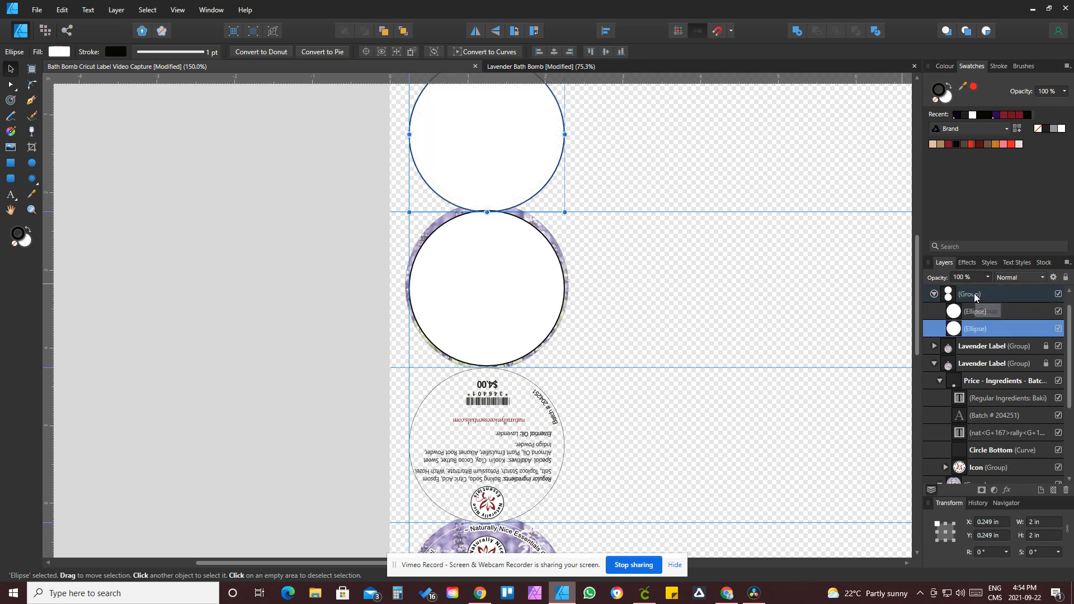
pyautogui.click(976, 295)
pyautogui.click(933, 293)
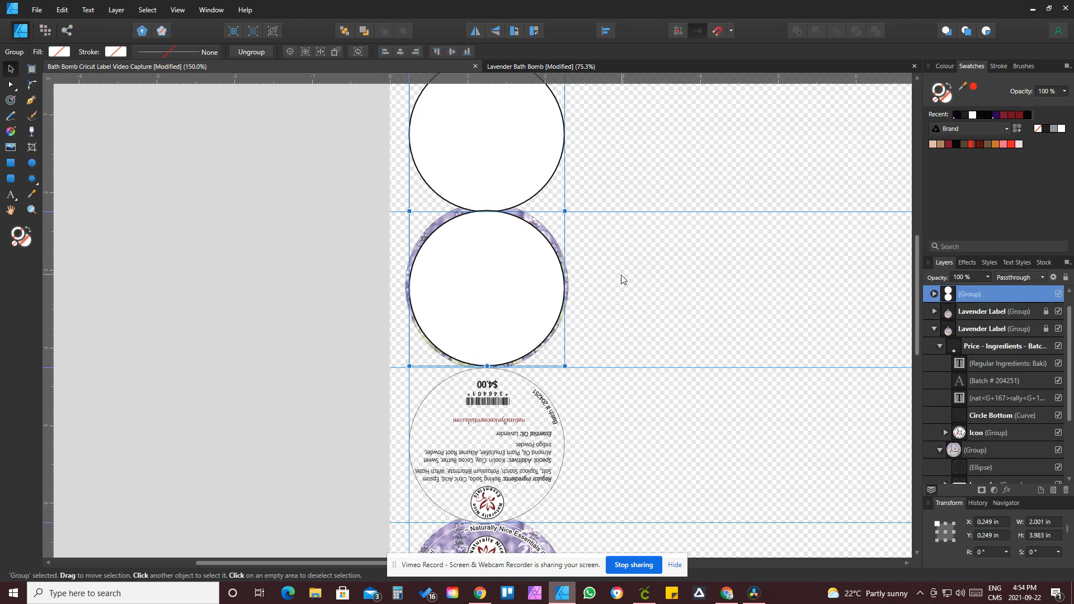
# Step: Zoom in to inspect where the two circles meet between the back and front labels
pyautogui.click(31, 211)
pyautogui.moveTo(479, 197); pyautogui.dragTo(714, 299)
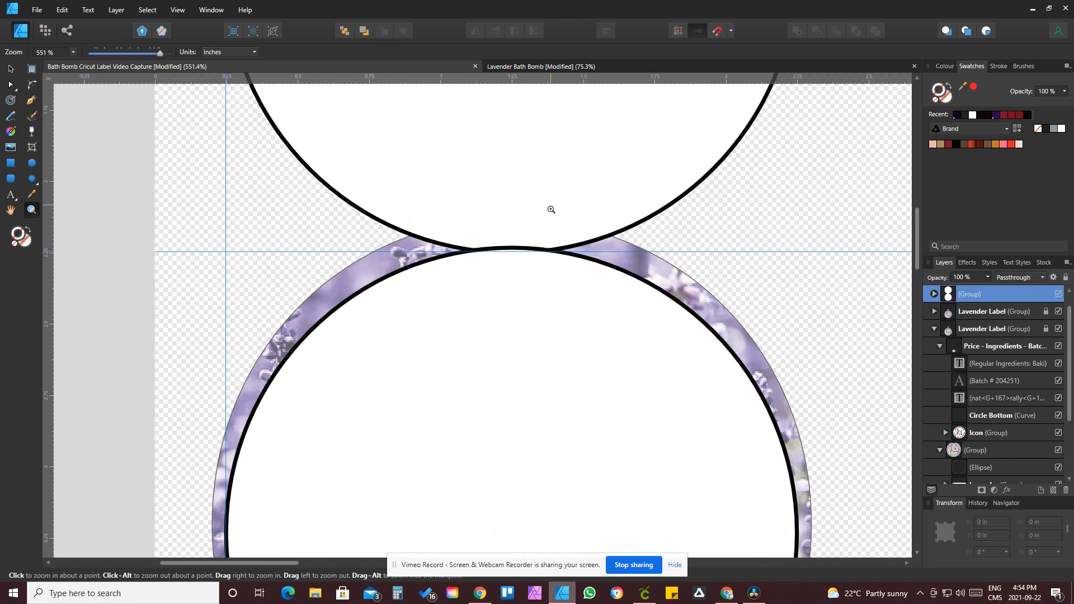
pyautogui.click(550, 207)
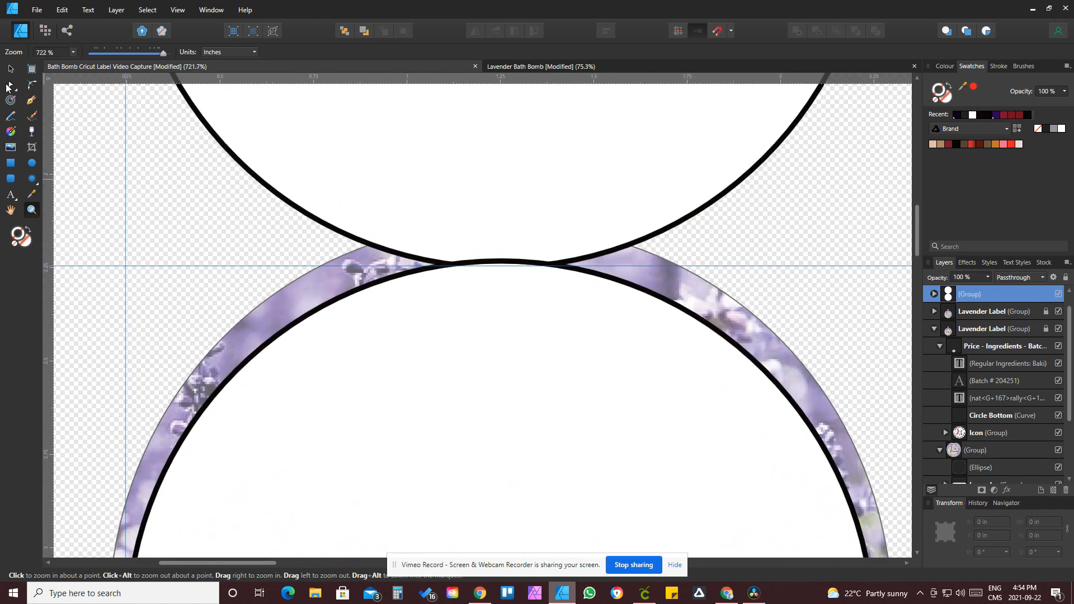
pyautogui.click(12, 72)
pyautogui.hotkey('ctrl', '-')
pyautogui.hotkey('ctrl', '-')
pyautogui.hotkey('ctrl', '-')
pyautogui.hotkey('ctrl', '-')
pyautogui.hotkey('ctrl', '-')
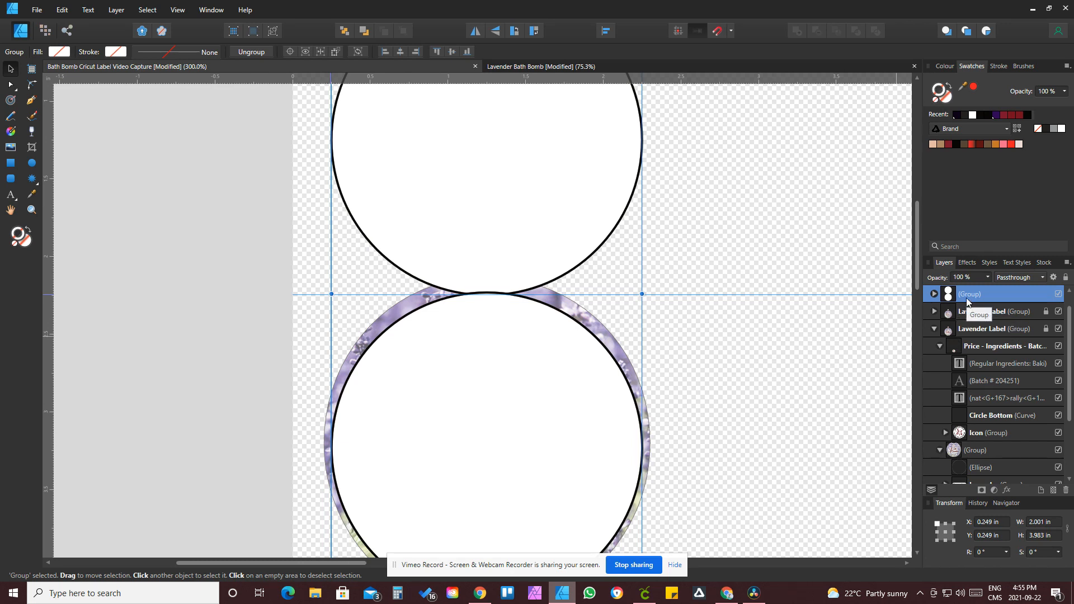
# Step: Ungroup the circles and combine both ellipses into a single shape with the Add operation
pyautogui.hotkey('ctrl', 'shift', 'g')
pyautogui.click(810, 359)
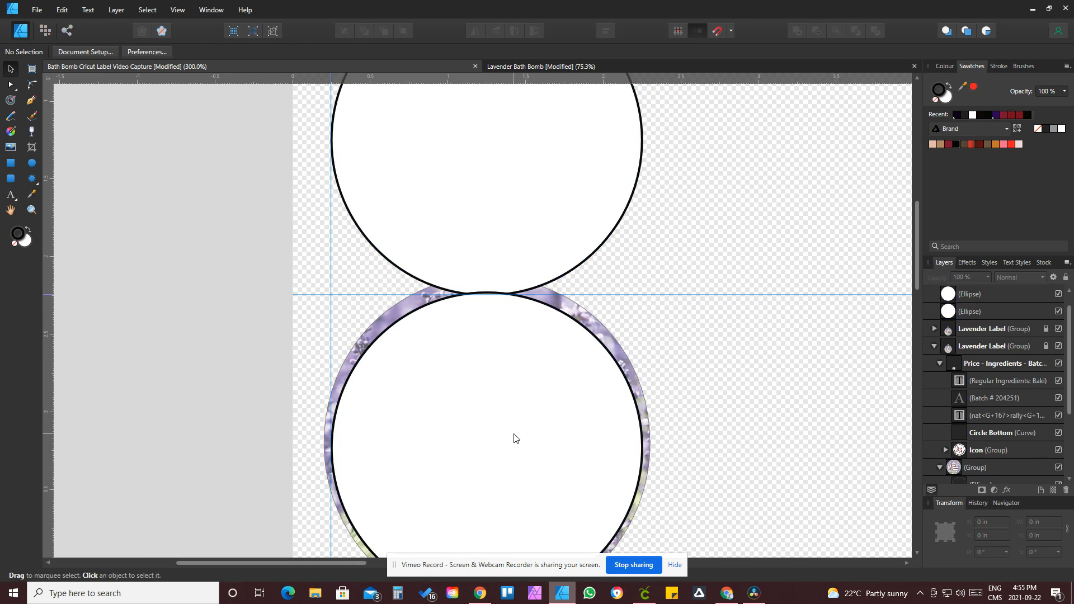
pyautogui.scroll(-4, 515, 438)
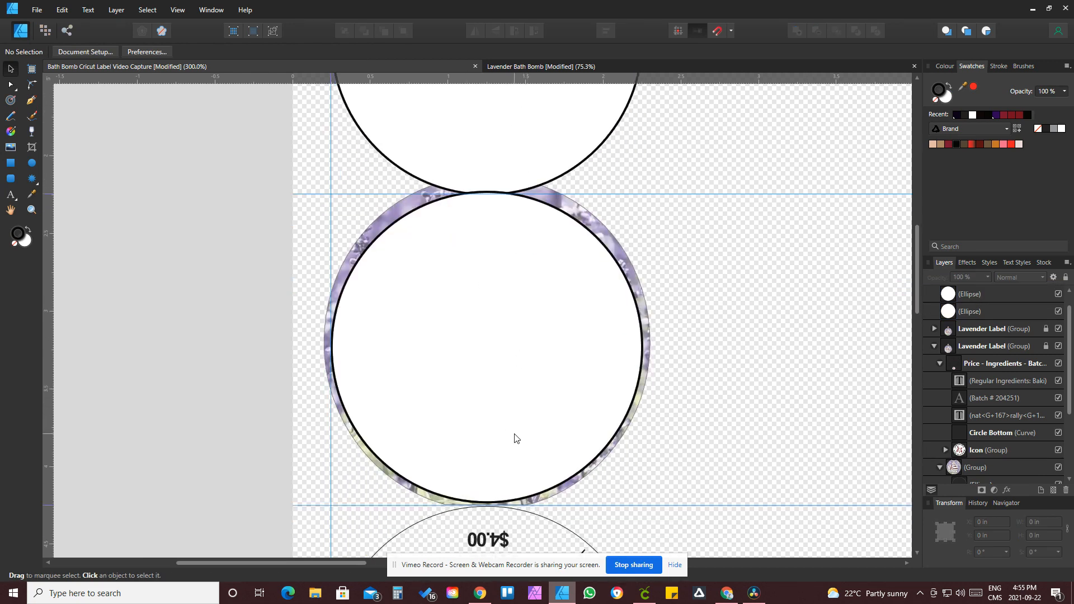
pyautogui.scroll(4, 831, 405)
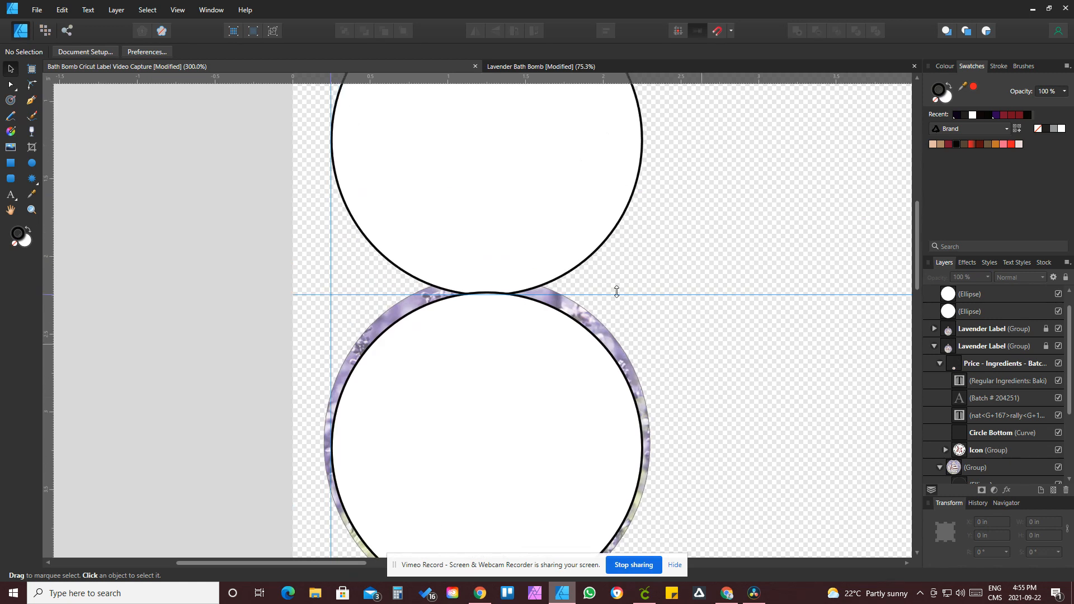
pyautogui.click(551, 221)
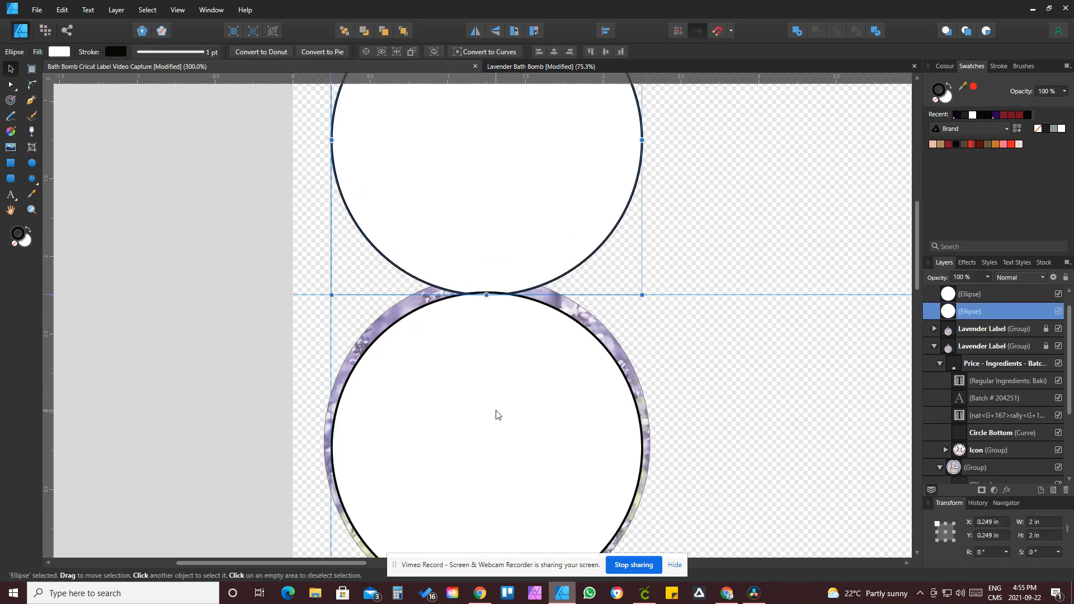
pyautogui.keyDown('shift'); pyautogui.click(496, 414); pyautogui.keyUp('shift')
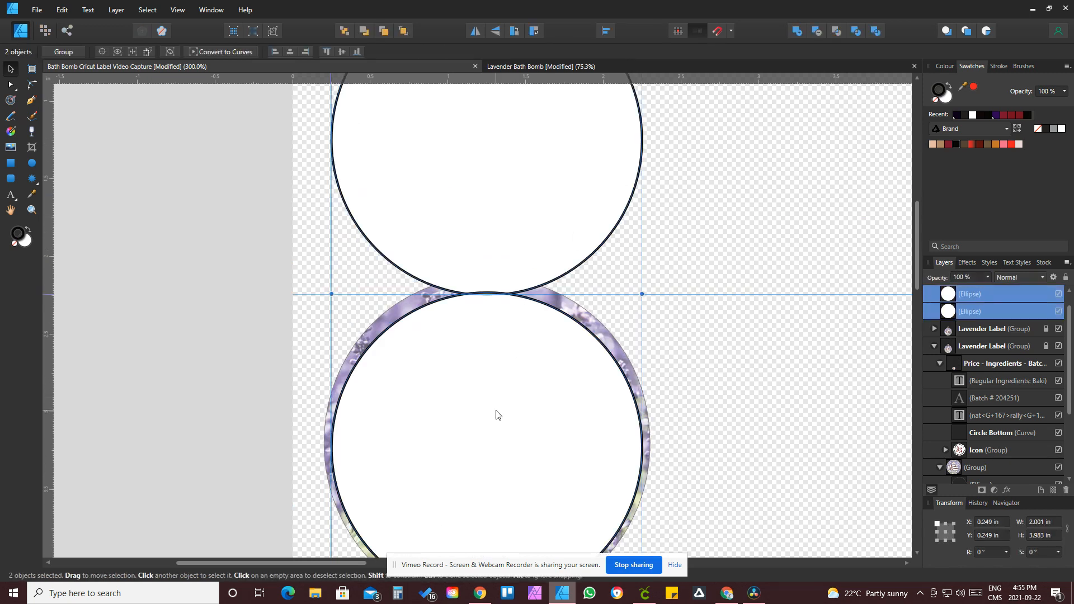
pyautogui.click(797, 33)
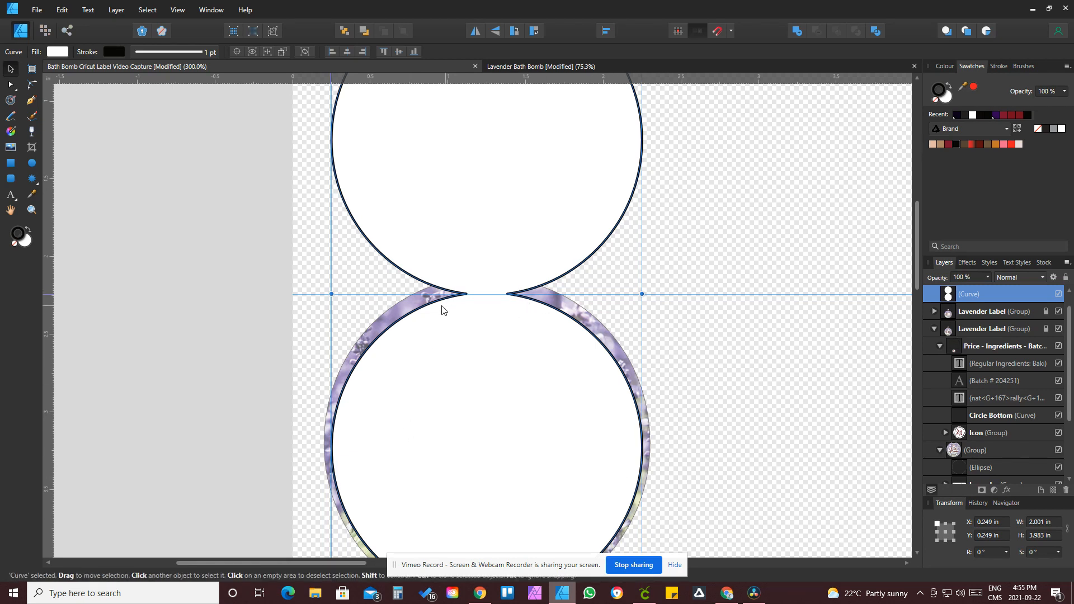
pyautogui.click(698, 250)
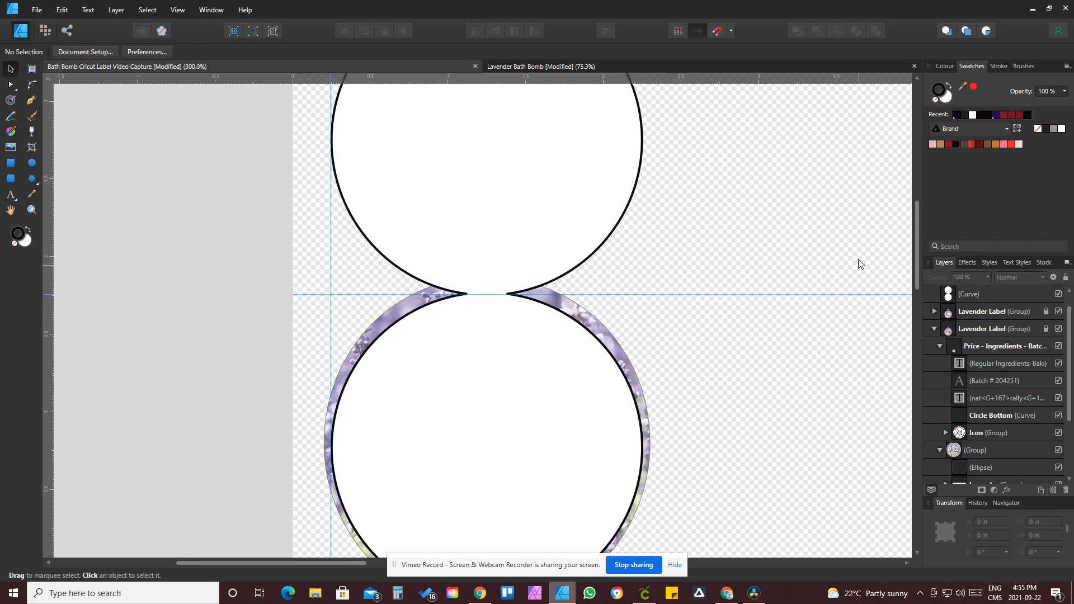
# Step: Turn off the document's transparent background in Document Setup
pyautogui.hotkey('ctrl', '-')
pyautogui.hotkey('ctrl', '-')
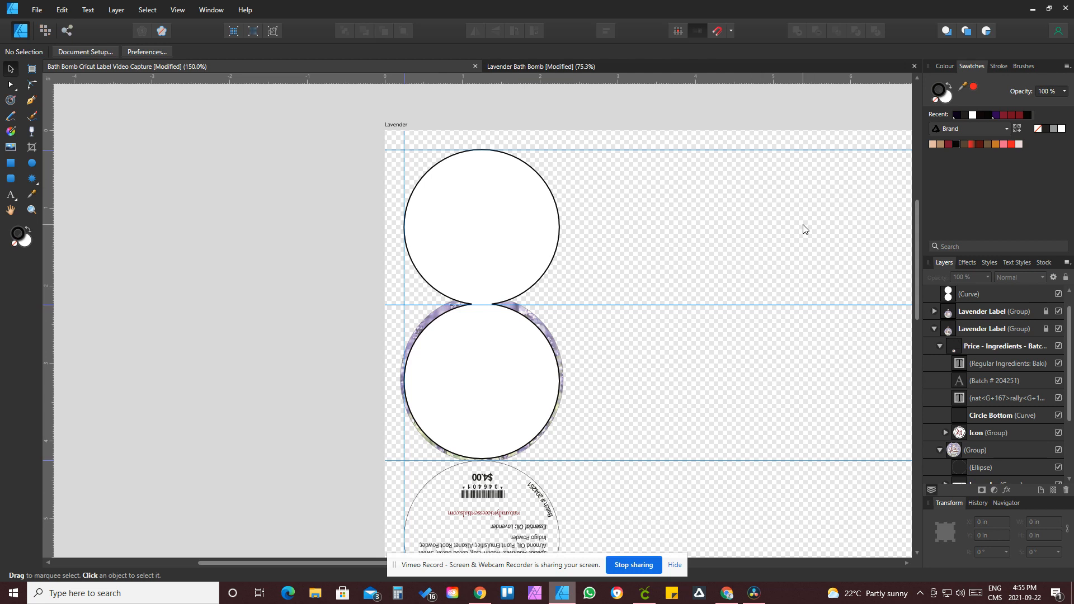
pyautogui.click(97, 52)
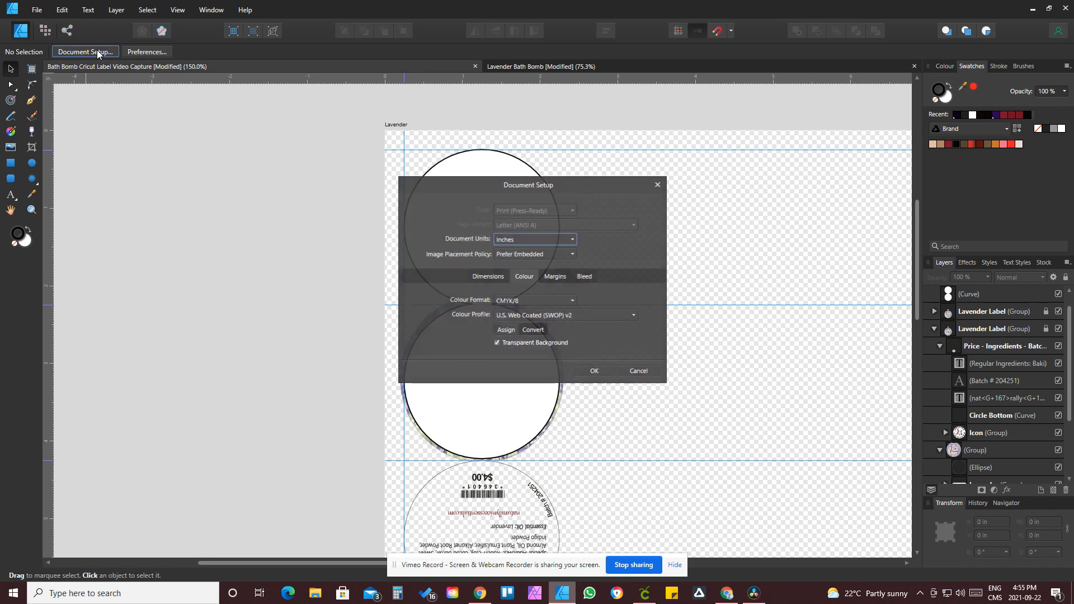
pyautogui.click(497, 343)
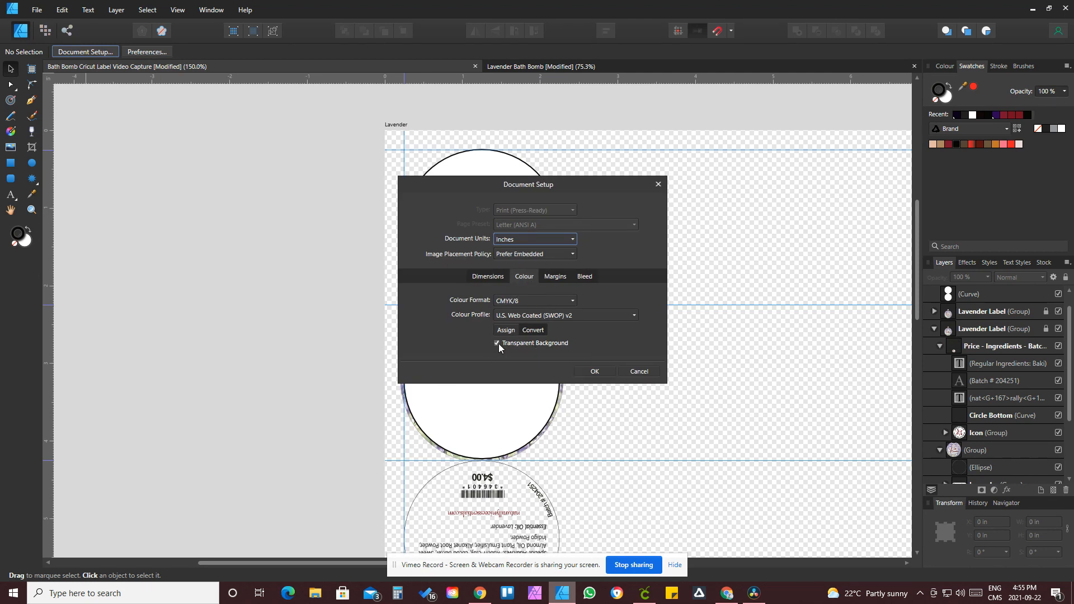
pyautogui.click(595, 372)
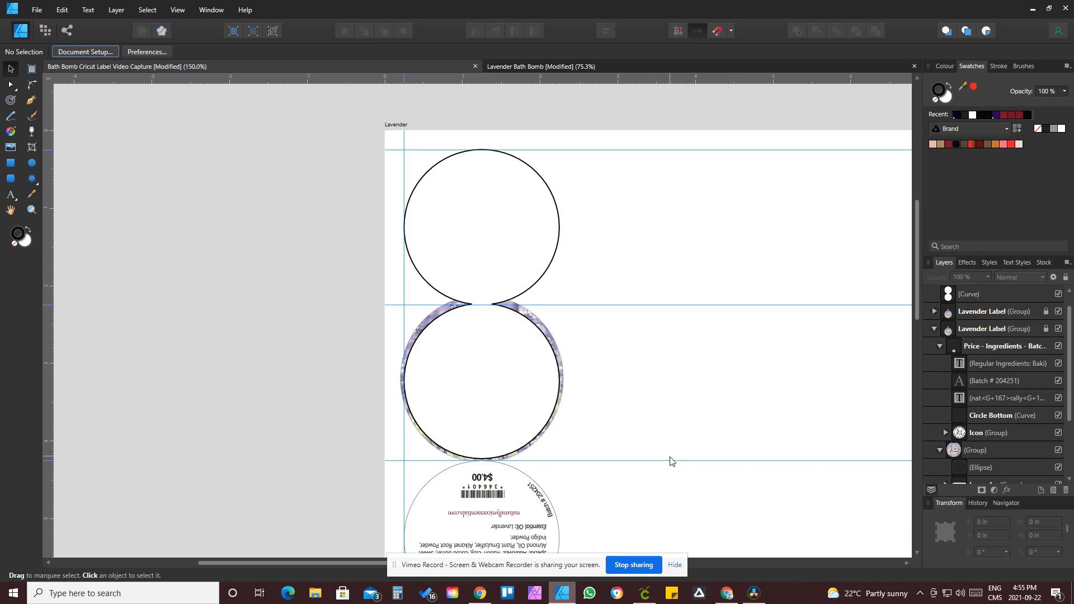
# Step: Re-enable the document's transparent background in Document Setup
pyautogui.click(92, 52)
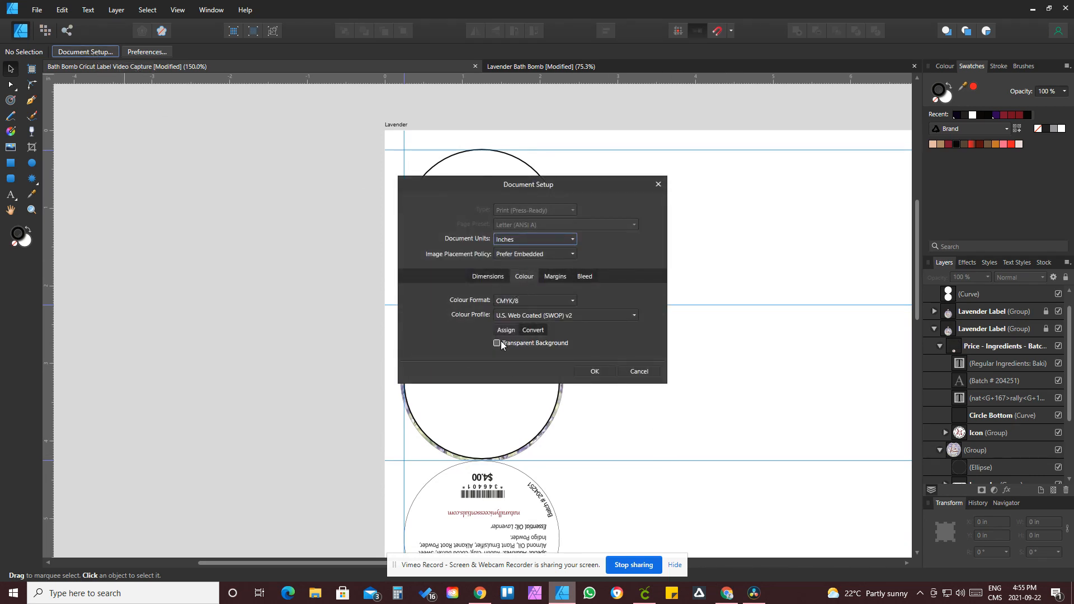
pyautogui.click(497, 342)
pyautogui.click(595, 371)
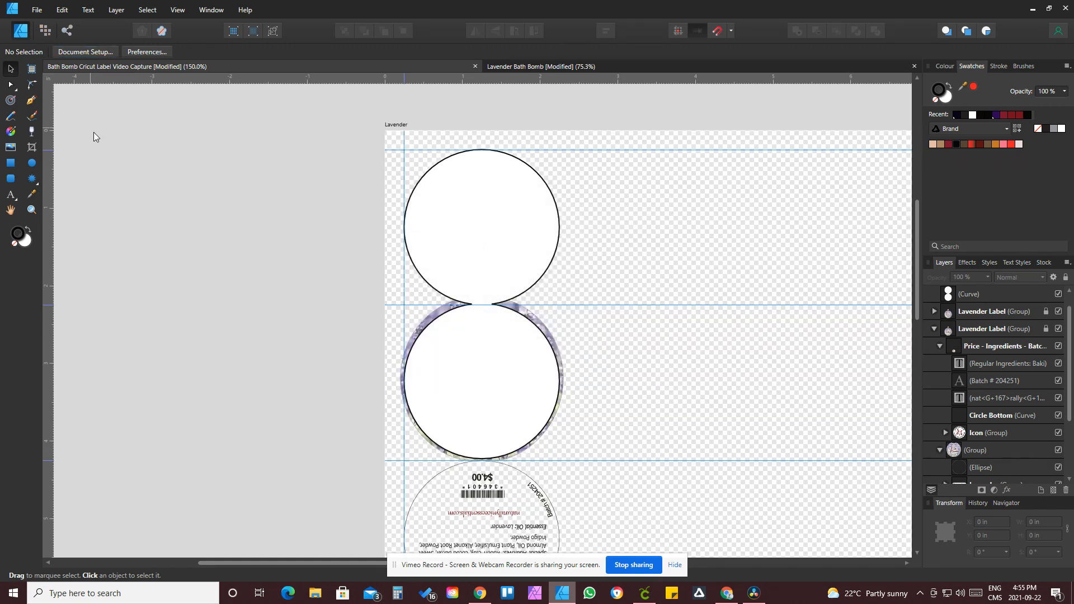
# Step: Duplicate the combined outline, move the copy onto the next back and front label pair, and set its opacity to 66%
pyautogui.scroll(-6, 529, 280)
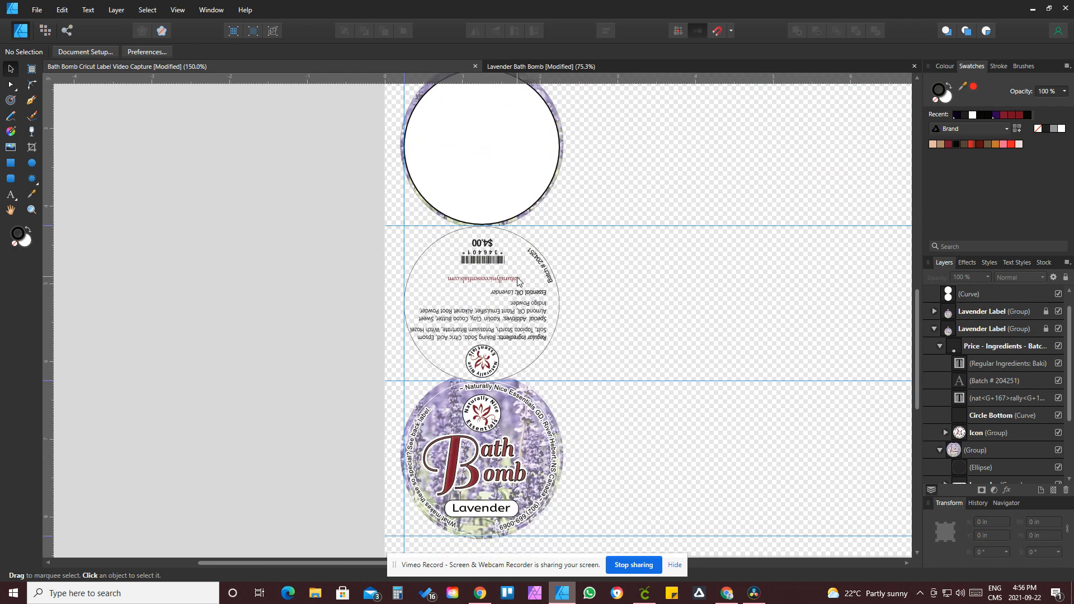
pyautogui.click(501, 143)
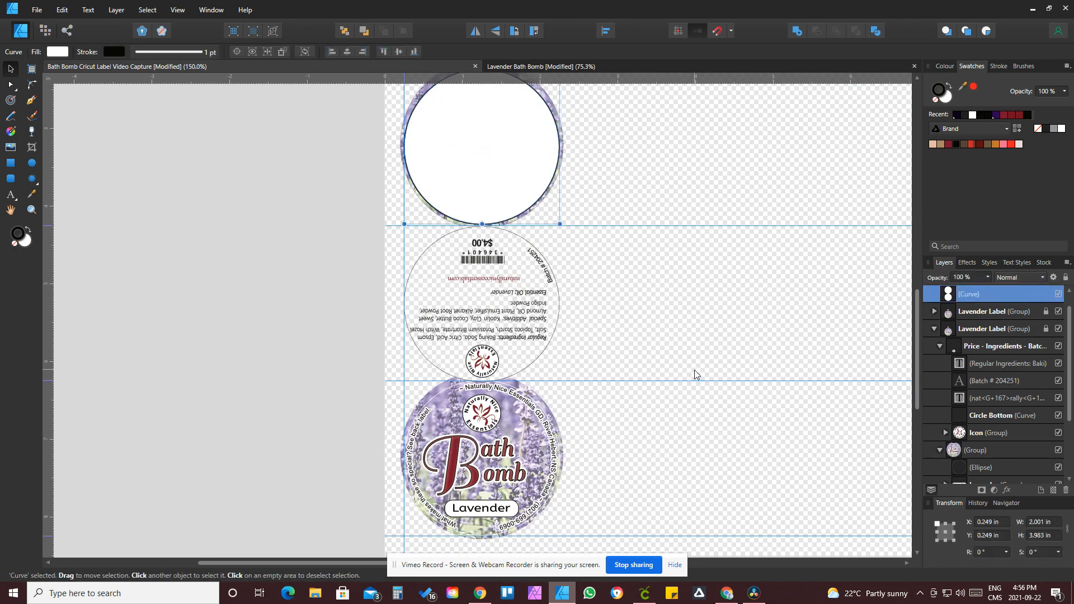
pyautogui.hotkey('ctrl', 'j')
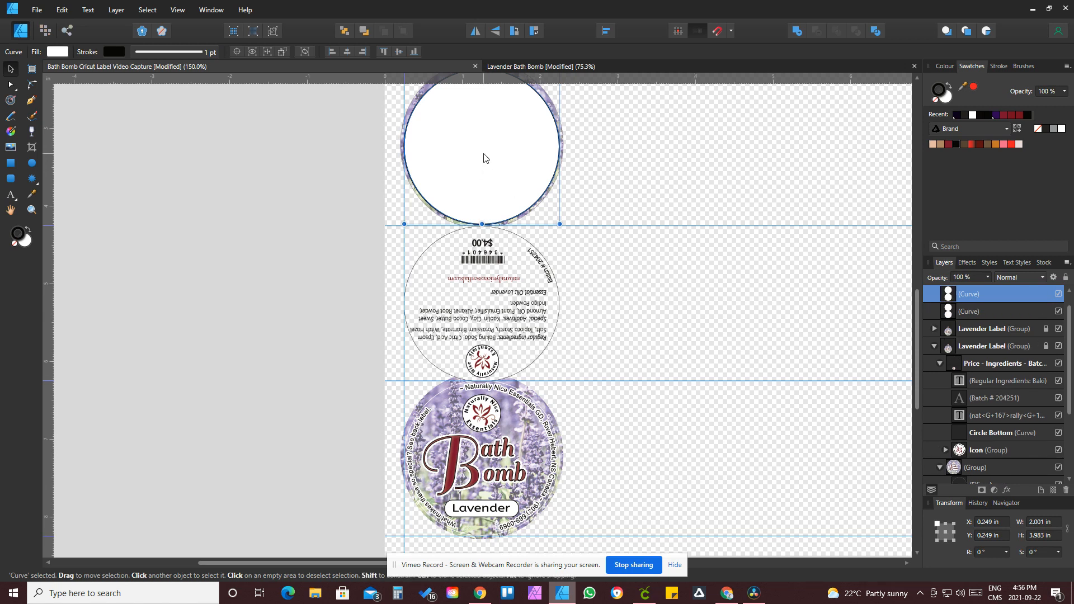
pyautogui.moveTo(487, 163); pyautogui.dragTo(502, 465)
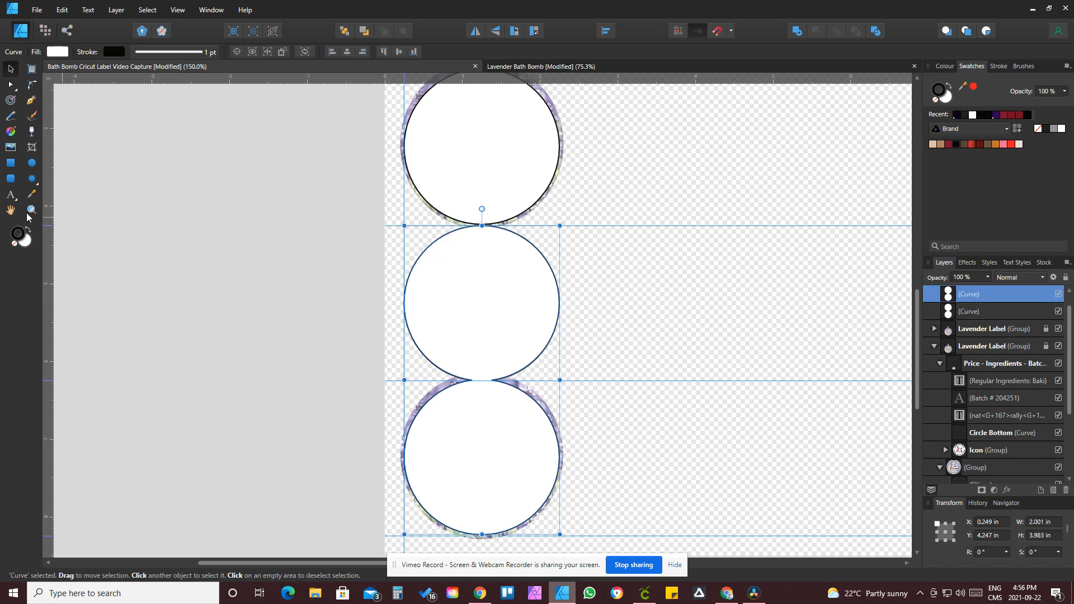
pyautogui.click(987, 277)
pyautogui.moveTo(990, 289); pyautogui.dragTo(963, 294)
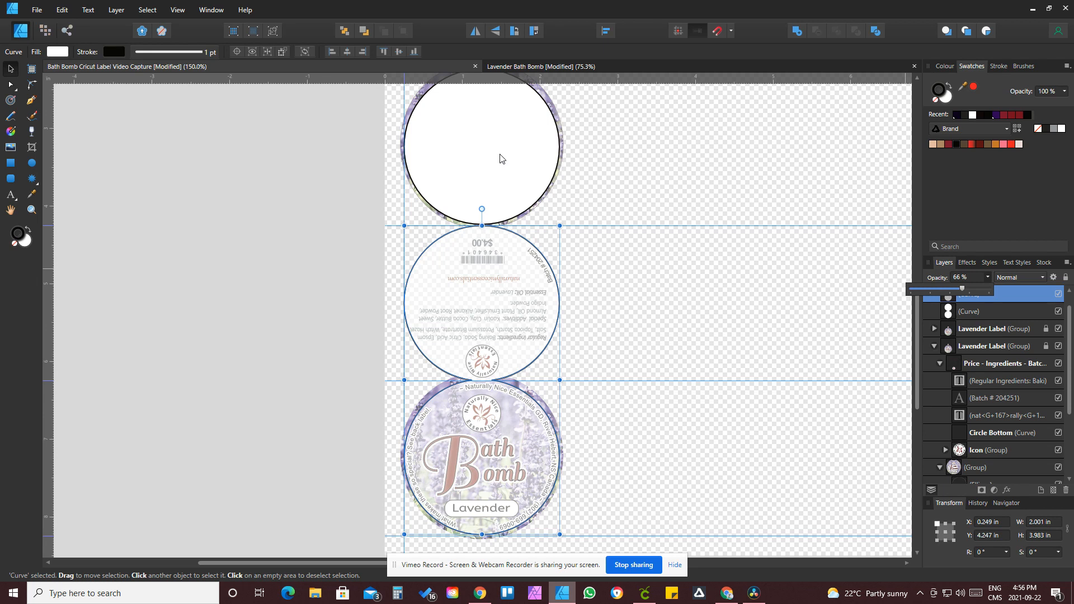
# Step: Zoom in to check how the copy fits the lower labels' edges
pyautogui.click(32, 209)
pyautogui.moveTo(450, 339); pyautogui.dragTo(825, 473)
pyautogui.scroll(-10, 826, 473)
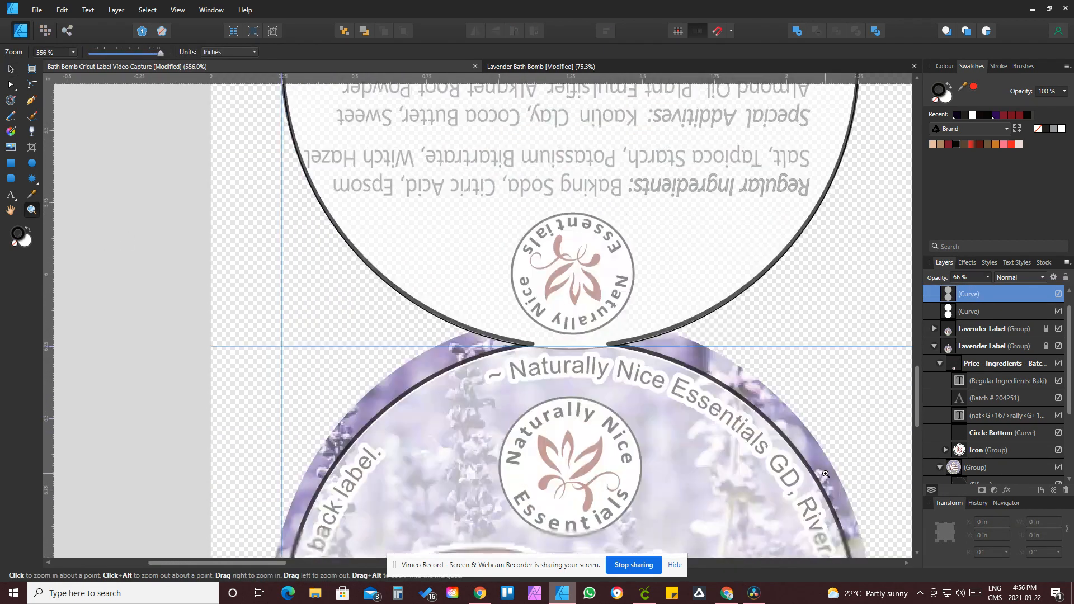
pyautogui.scroll(-3, 826, 475)
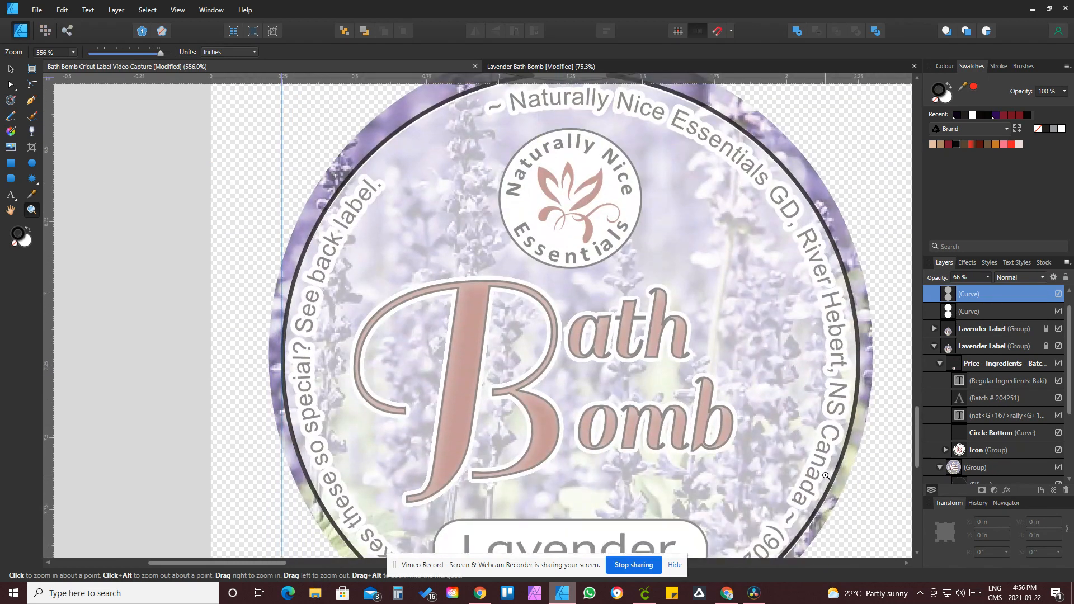
pyautogui.scroll(-2, 825, 475)
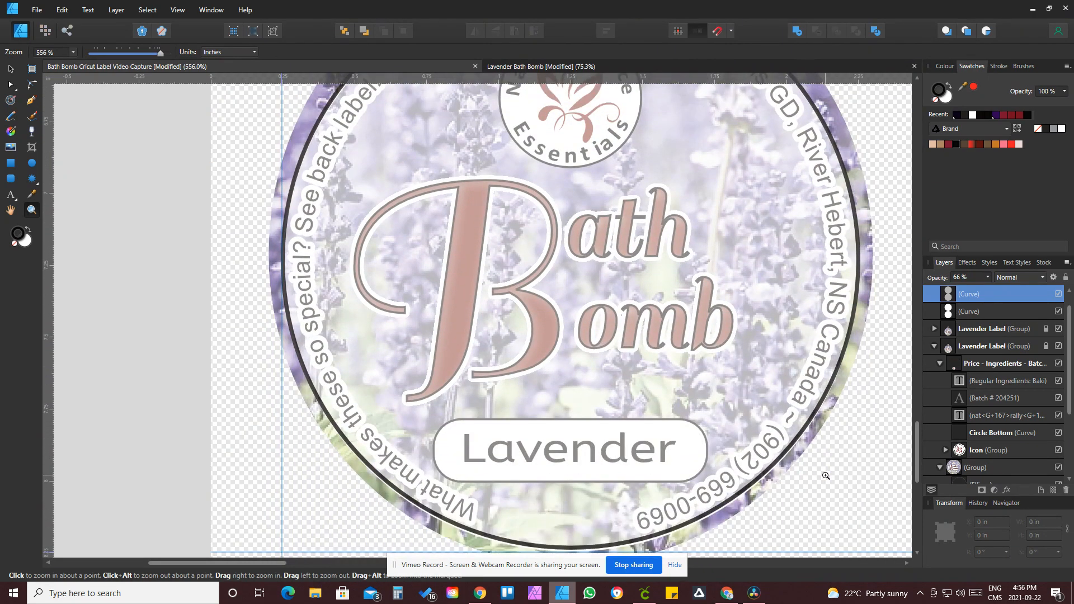
pyautogui.scroll(-1, 825, 475)
pyautogui.scroll(2, 664, 513)
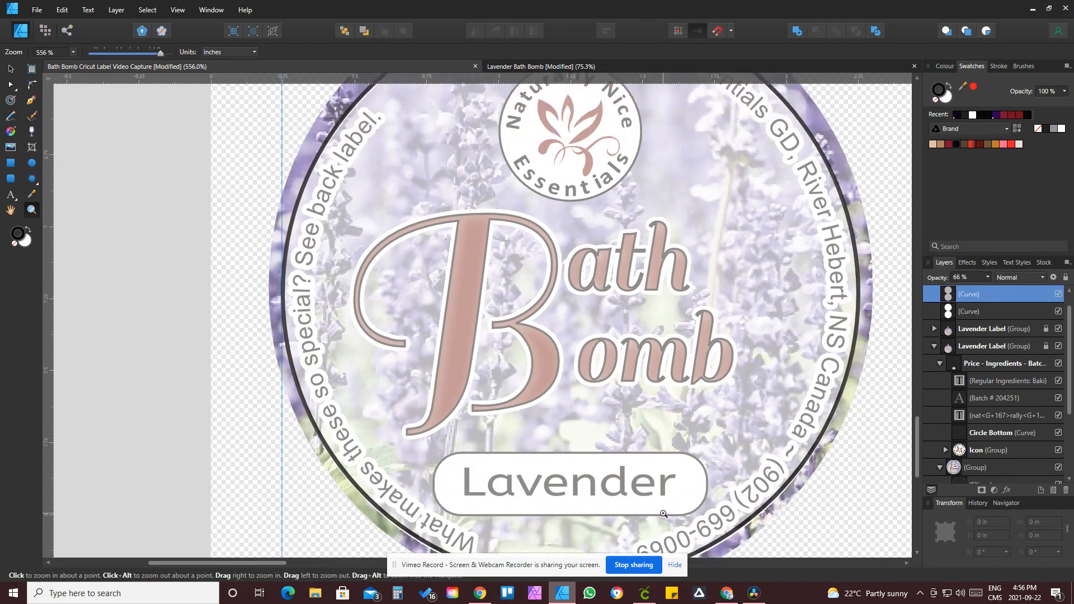
pyautogui.scroll(6, 664, 514)
# Step: Nudge the copy slightly to align it with the front label's border
pyautogui.click(11, 69)
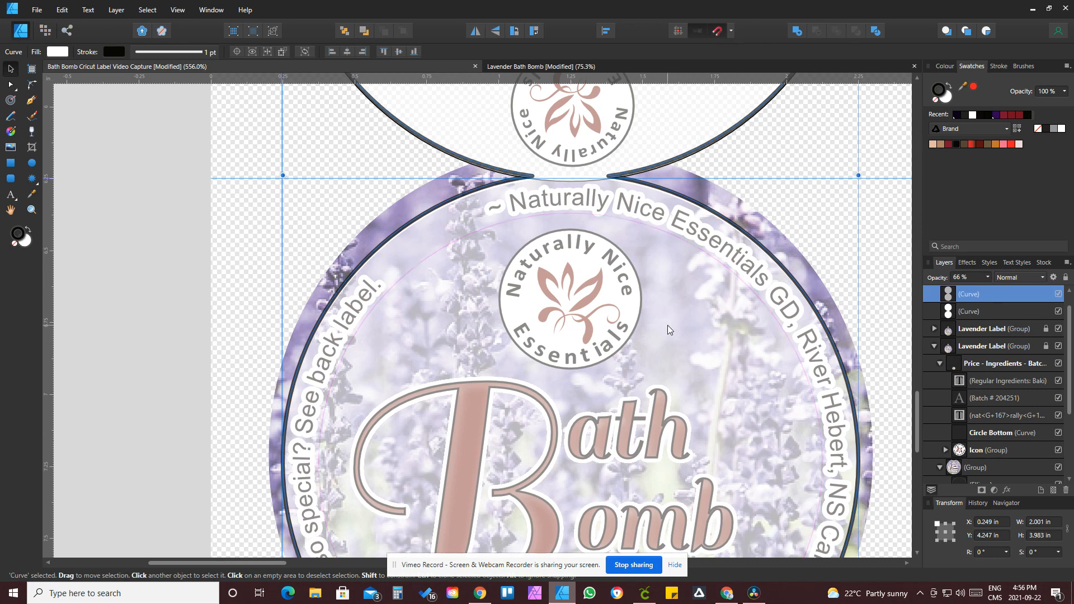
pyautogui.moveTo(667, 325); pyautogui.dragTo(668, 328)
pyautogui.scroll(-5, 728, 400)
pyautogui.scroll(-3, 728, 403)
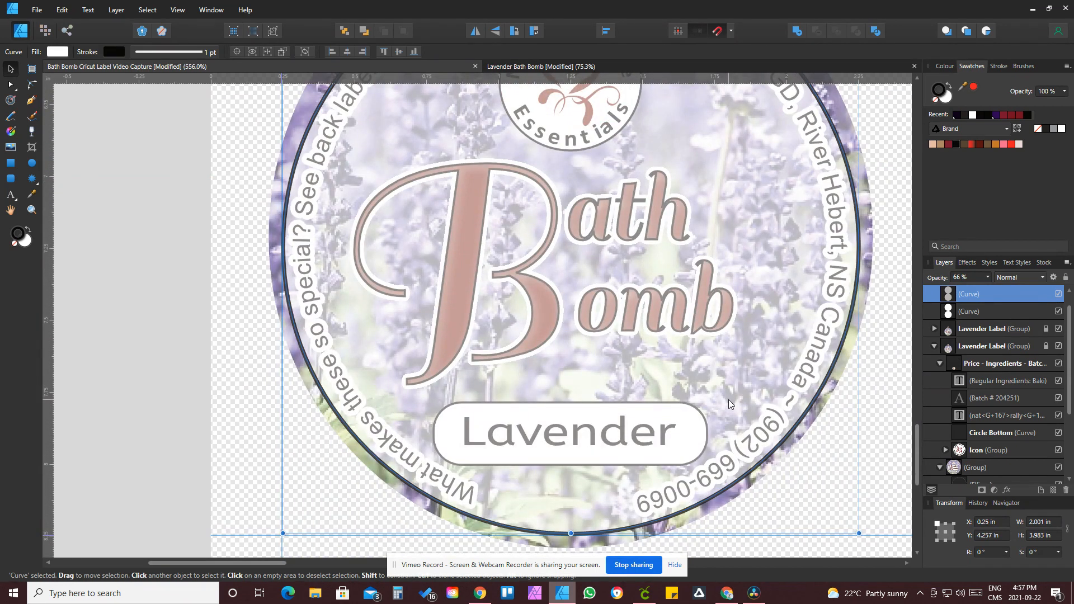
# Step: Set the copied outline's opacity back to 100%
pyautogui.scroll(15, 728, 401)
pyautogui.scroll(2, 728, 398)
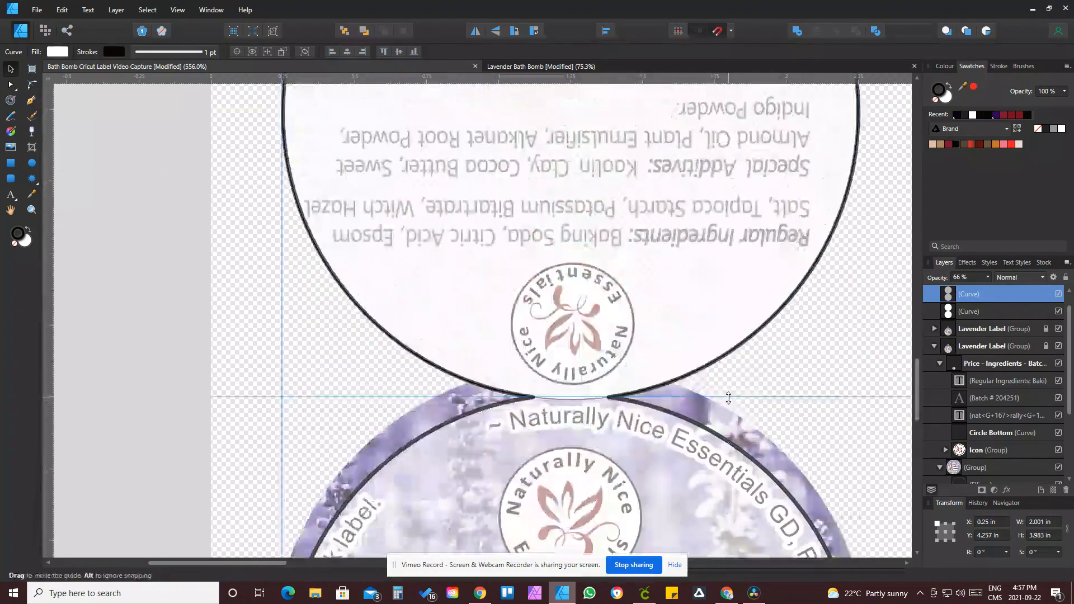
pyautogui.moveTo(915, 390); pyautogui.dragTo(933, 338)
pyautogui.click(987, 277)
pyautogui.moveTo(1005, 288); pyautogui.dragTo(1049, 290)
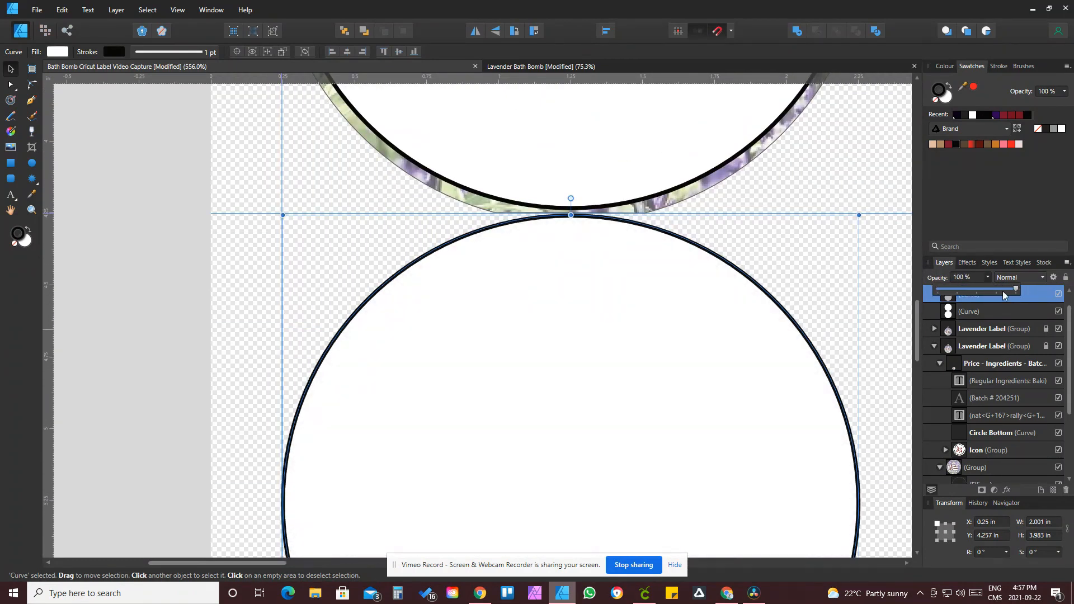
# Step: Review how the outline copies line up with the labels down the first column
pyautogui.click(884, 259)
pyautogui.scroll(-5, 814, 285)
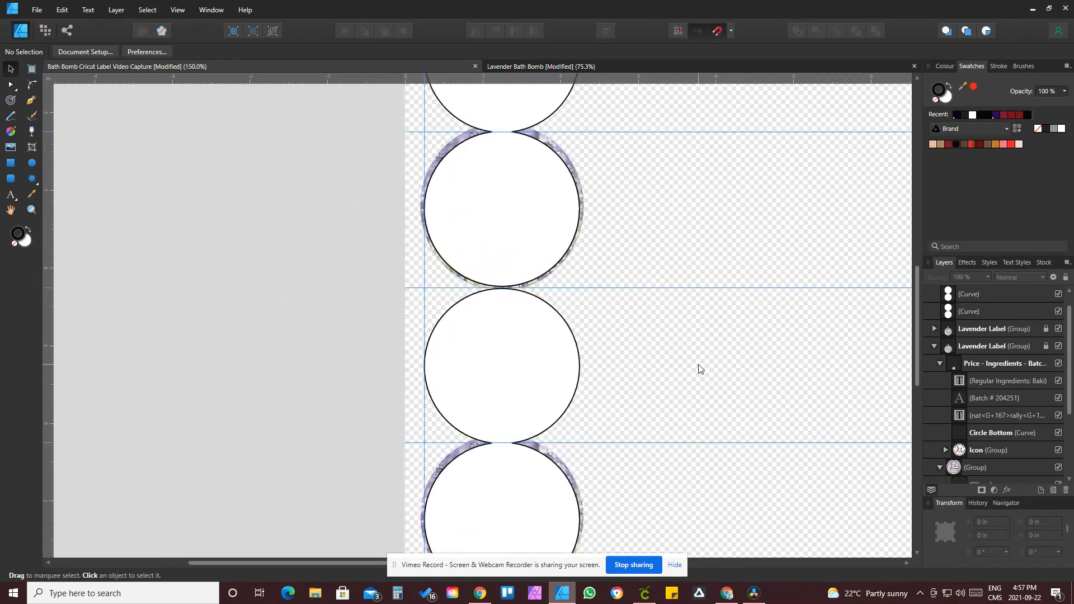
pyautogui.scroll(-3, 699, 367)
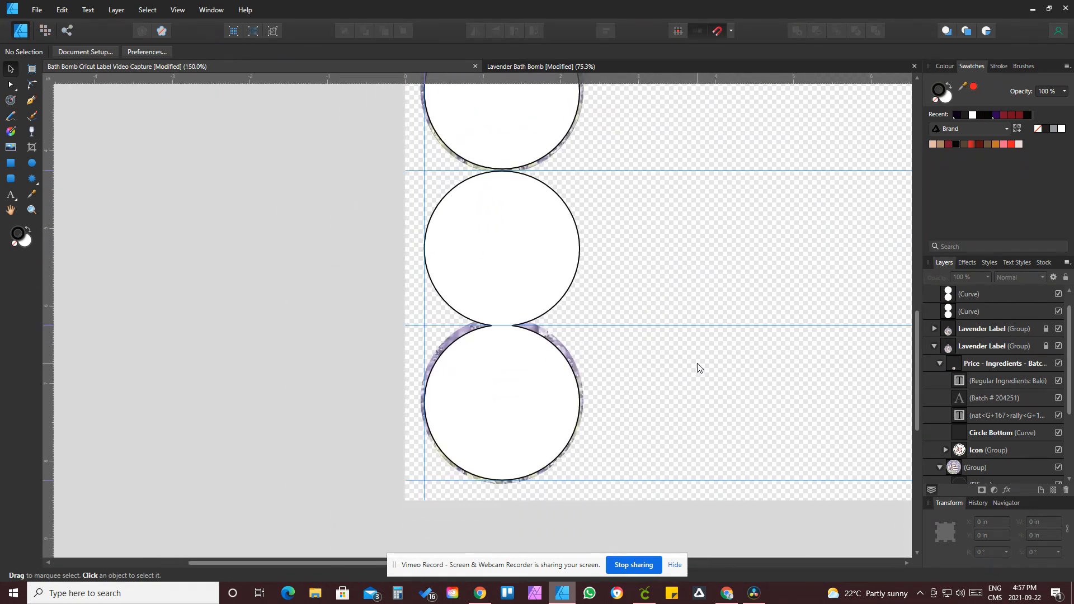
pyautogui.scroll(5, 699, 368)
pyautogui.scroll(1, 699, 364)
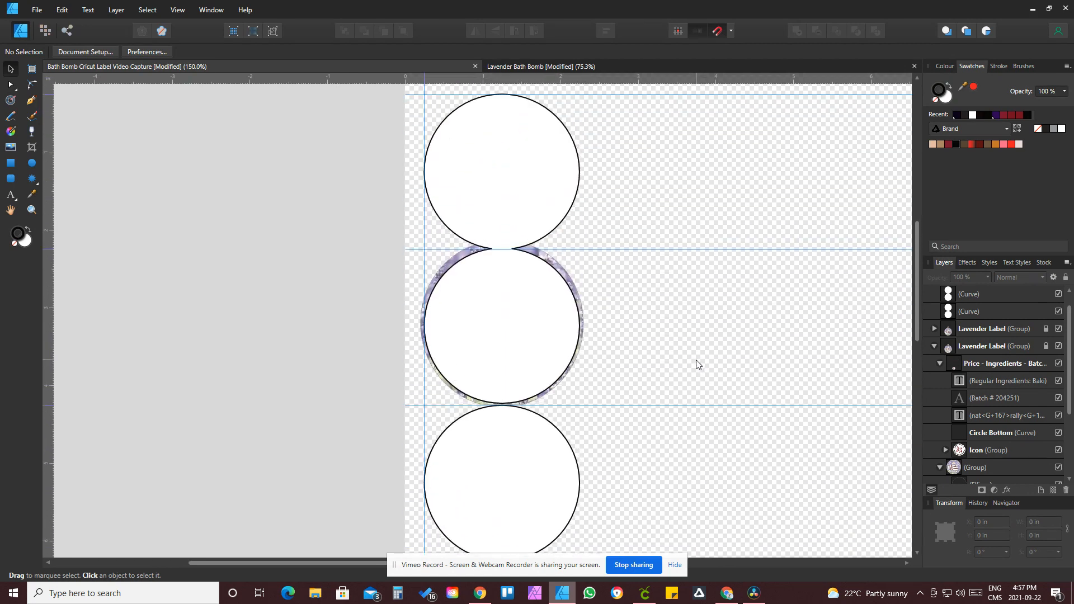
pyautogui.moveTo(386, 113); pyautogui.dragTo(334, 206)
pyautogui.moveTo(443, 87); pyautogui.dragTo(567, 553)
pyautogui.scroll(-4, 659, 434)
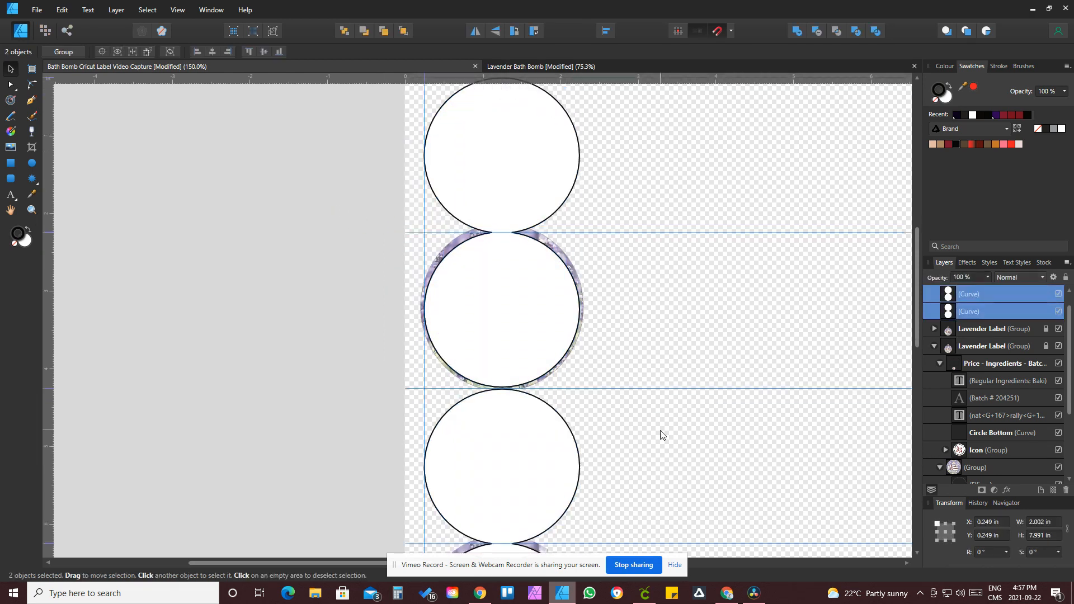
pyautogui.hotkey('ctrl', '-')
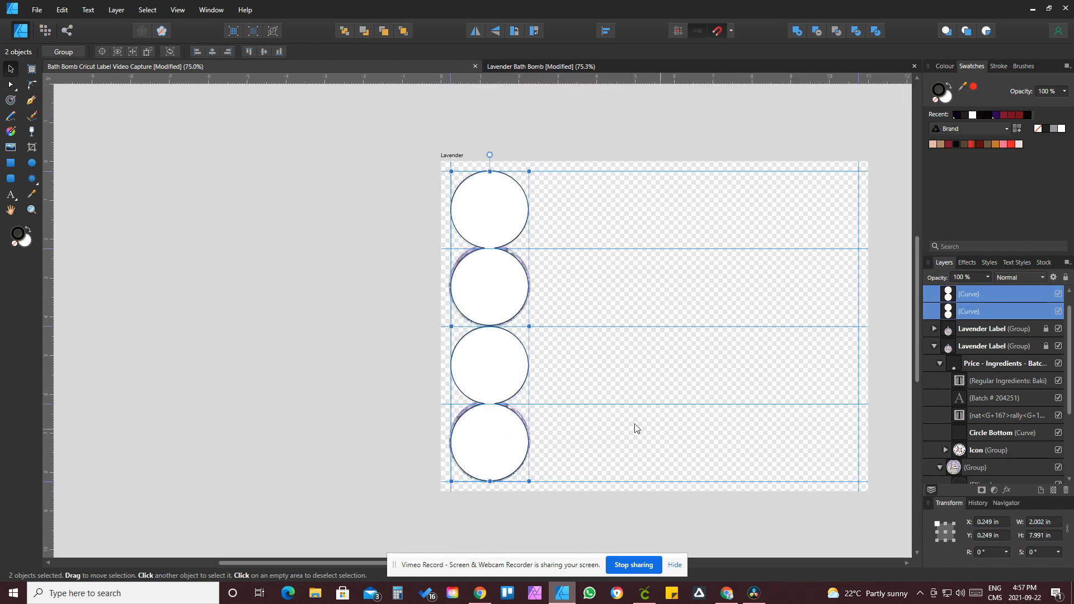
# Step: Group the two outline curves and duplicate the group into the next column
pyautogui.click(388, 360)
pyautogui.moveTo(473, 133); pyautogui.dragTo(527, 510)
pyautogui.hotkey('ctrl', 'a')
pyautogui.hotkey('ctrl', 'g')
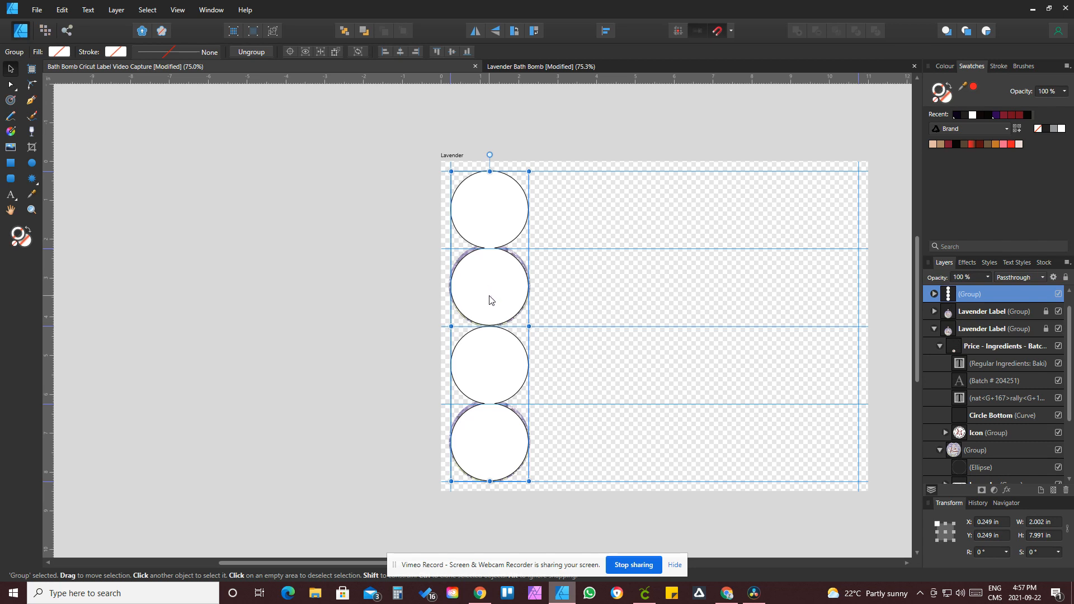
pyautogui.moveTo(490, 300); pyautogui.dragTo(572, 300)
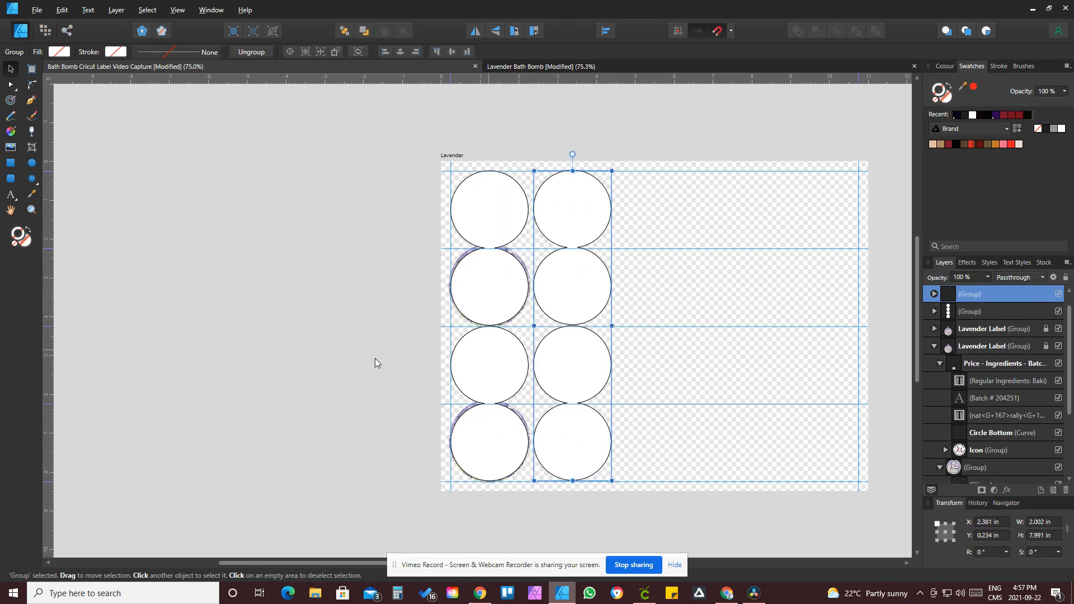
pyautogui.click(281, 383)
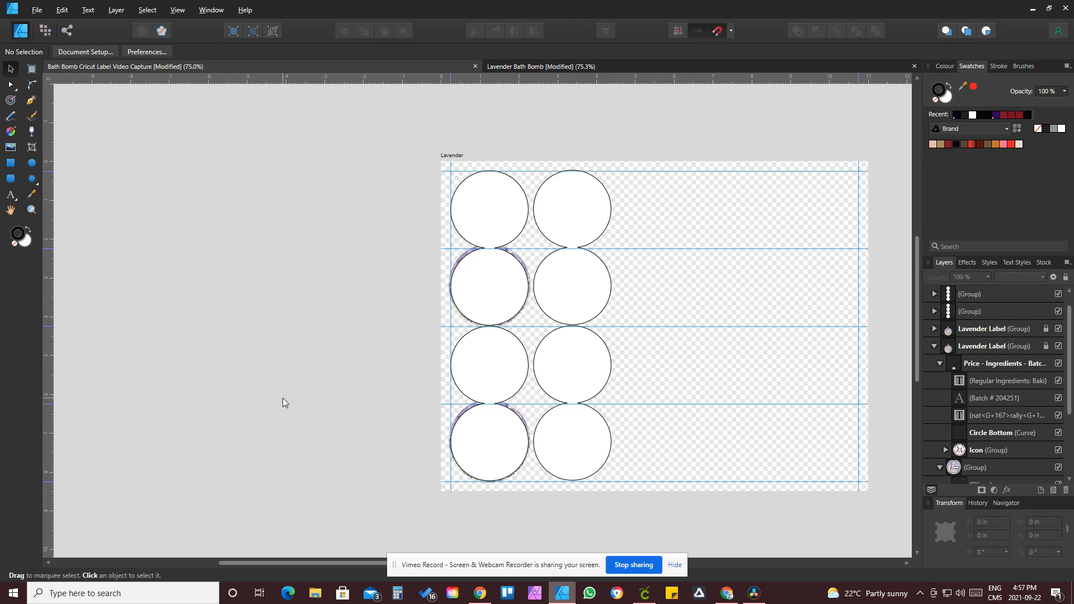
pyautogui.hotkey('ctrl', 'z')
pyautogui.hotkey('ctrl', 'z')
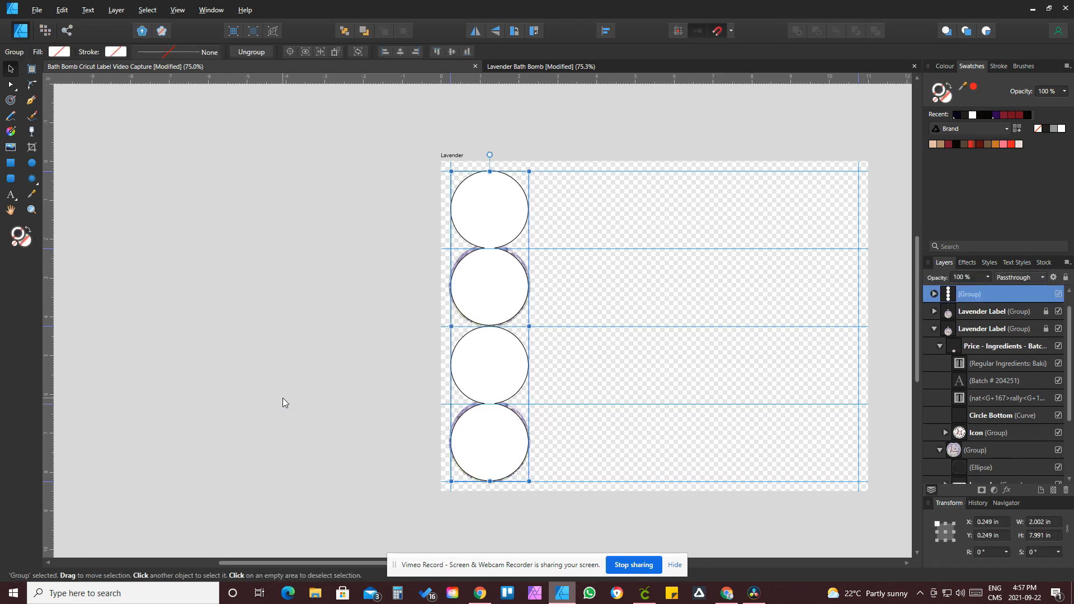
pyautogui.hotkey('ctrl', 'z')
# Step: Group both outline curves together with the two Lavender label groups
pyautogui.click(259, 384)
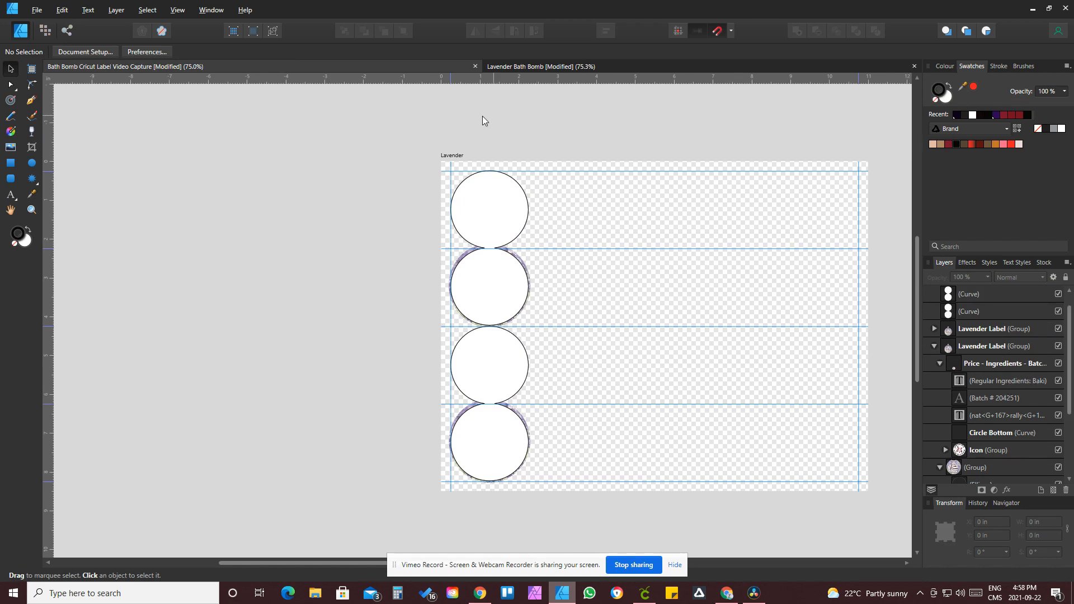
pyautogui.moveTo(466, 121); pyautogui.dragTo(533, 495)
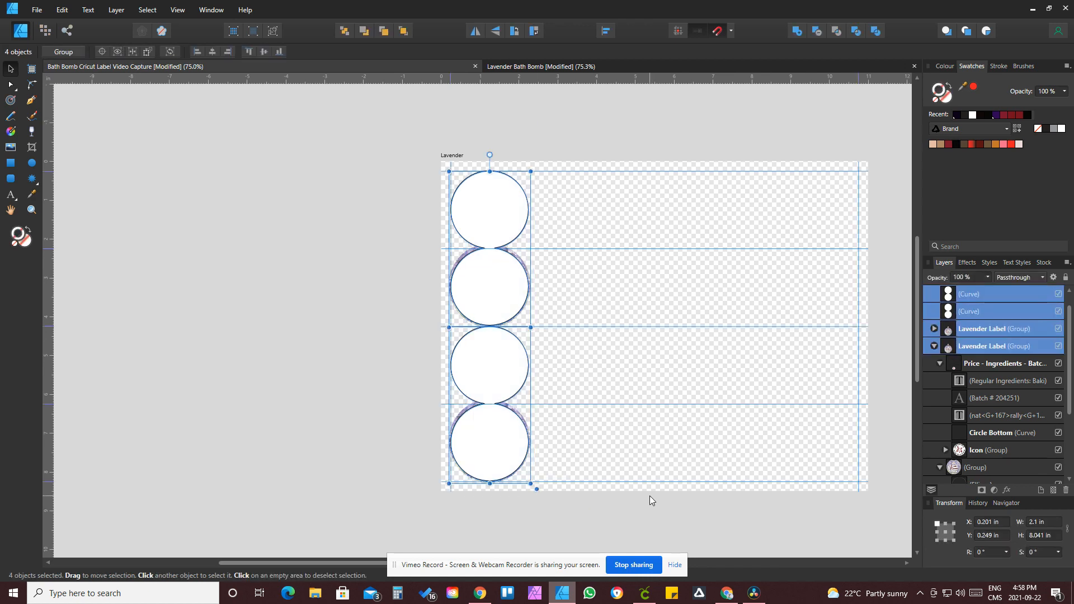
pyautogui.hotkey('ctrl', 'g')
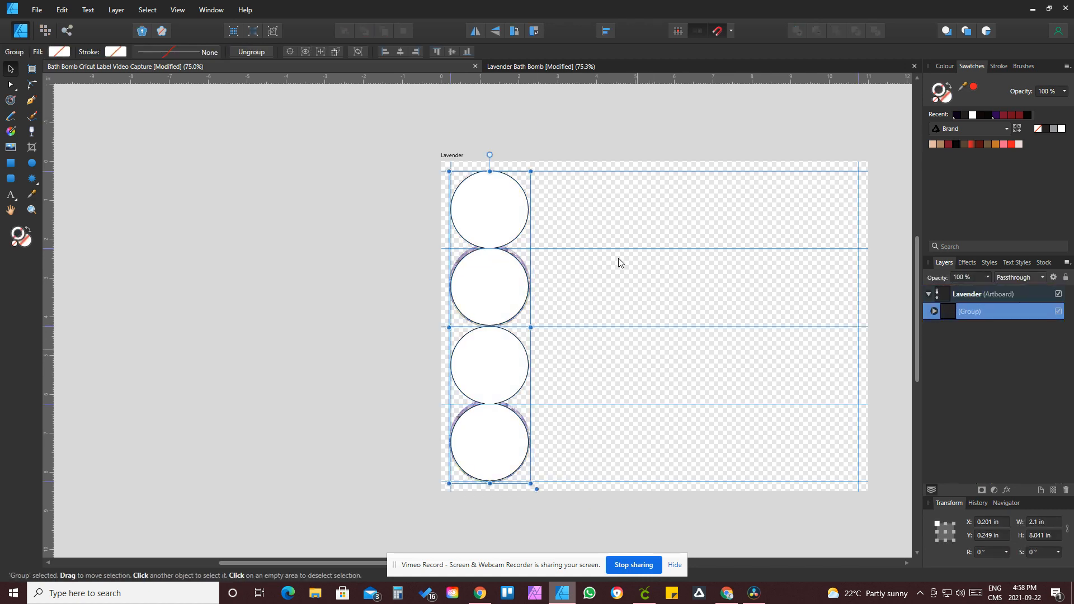
# Step: Duplicate the grouped column across the sheet to make five columns of labels and outlines
pyautogui.moveTo(469, 234); pyautogui.dragTo(750, 223)
pyautogui.press('alt')
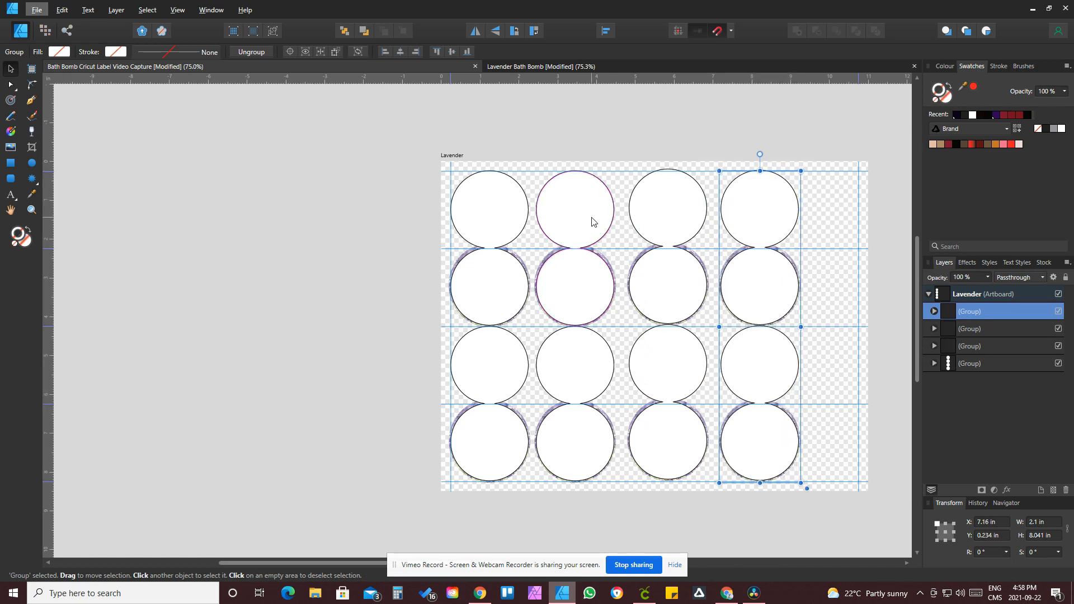
pyautogui.moveTo(593, 222); pyautogui.dragTo(637, 225)
pyautogui.moveTo(726, 217); pyautogui.dragTo(808, 215)
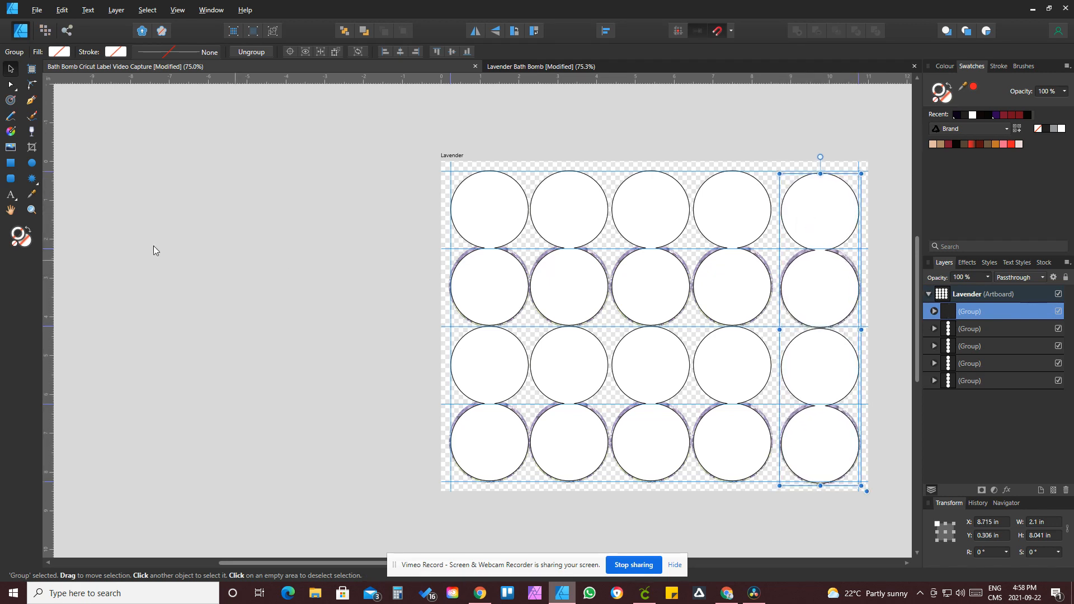
# Step: Nudge the rightmost column slightly left so its outlines sit within the page edge
pyautogui.click(31, 210)
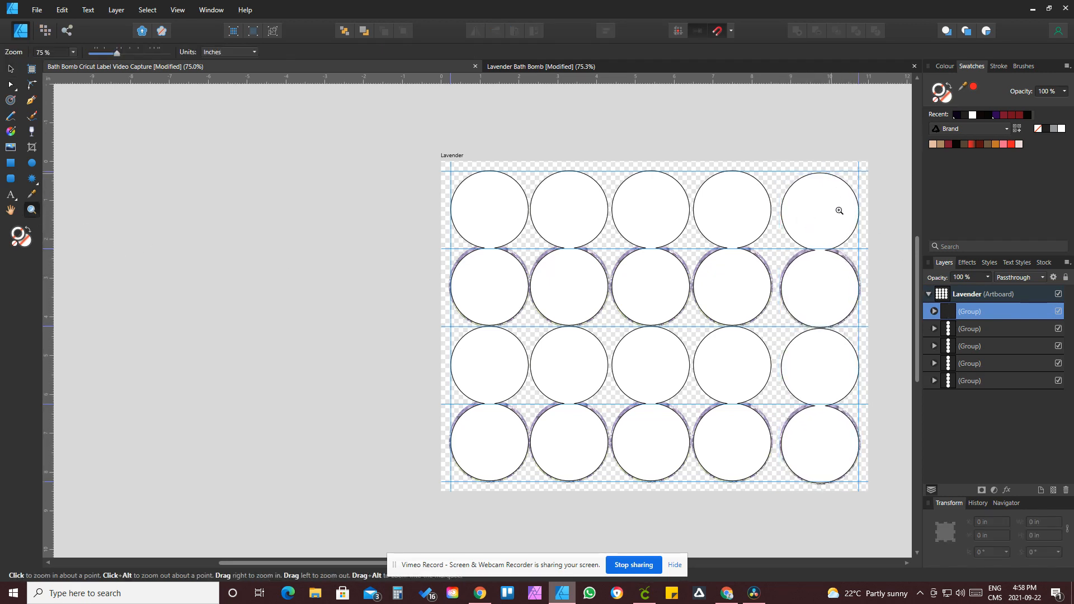
pyautogui.click(835, 190)
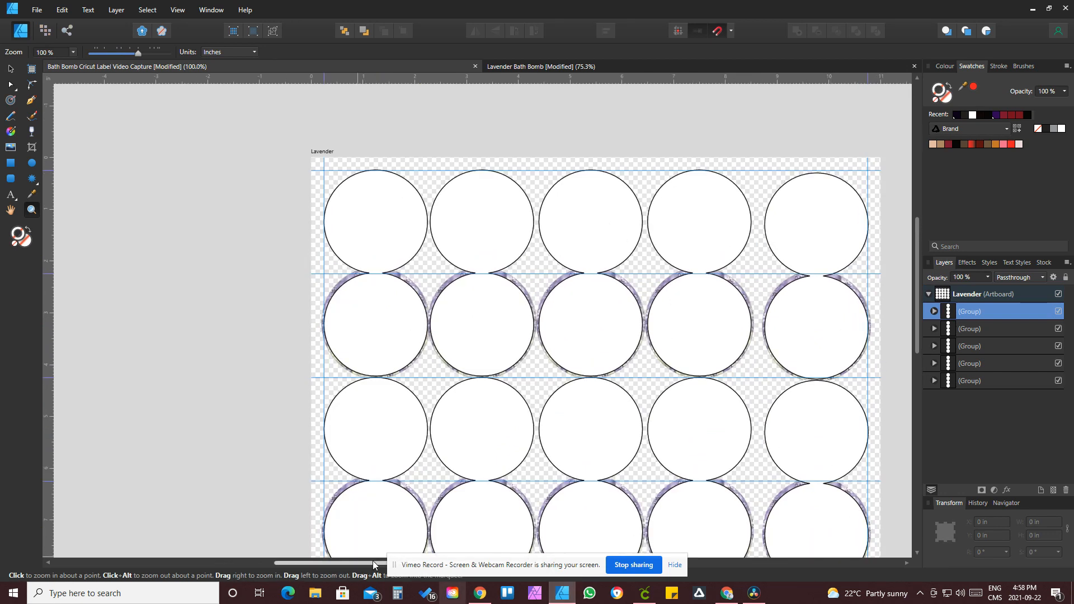
pyautogui.moveTo(364, 562); pyautogui.dragTo(424, 565)
pyautogui.scroll(-3, 837, 343)
pyautogui.click(31, 162)
pyautogui.scroll(1, 740, 292)
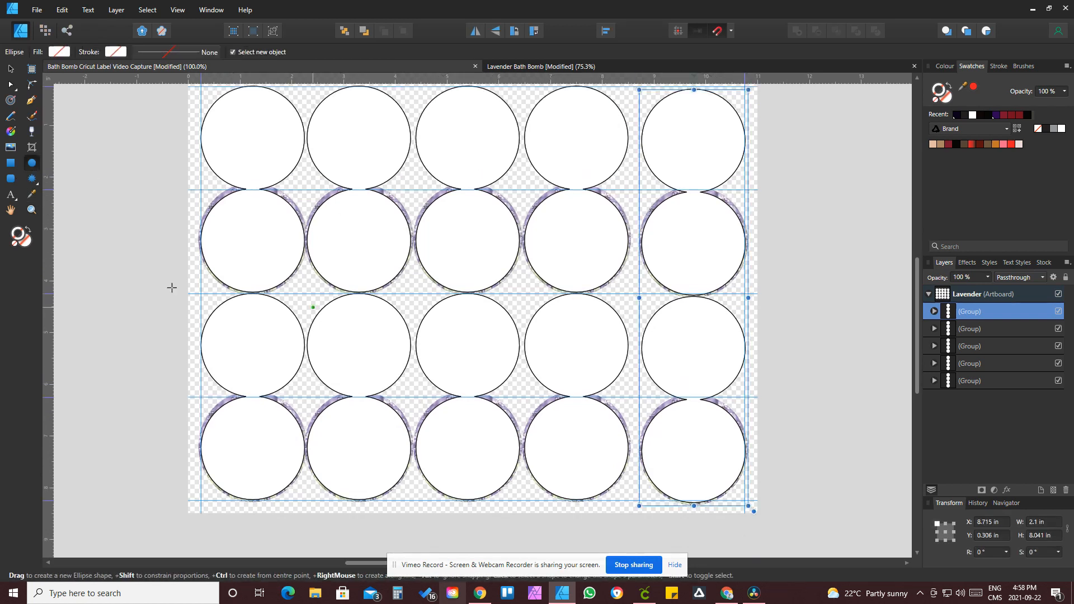
pyautogui.click(32, 210)
pyautogui.scroll(1, 829, 257)
pyautogui.moveTo(731, 139); pyautogui.dragTo(845, 297)
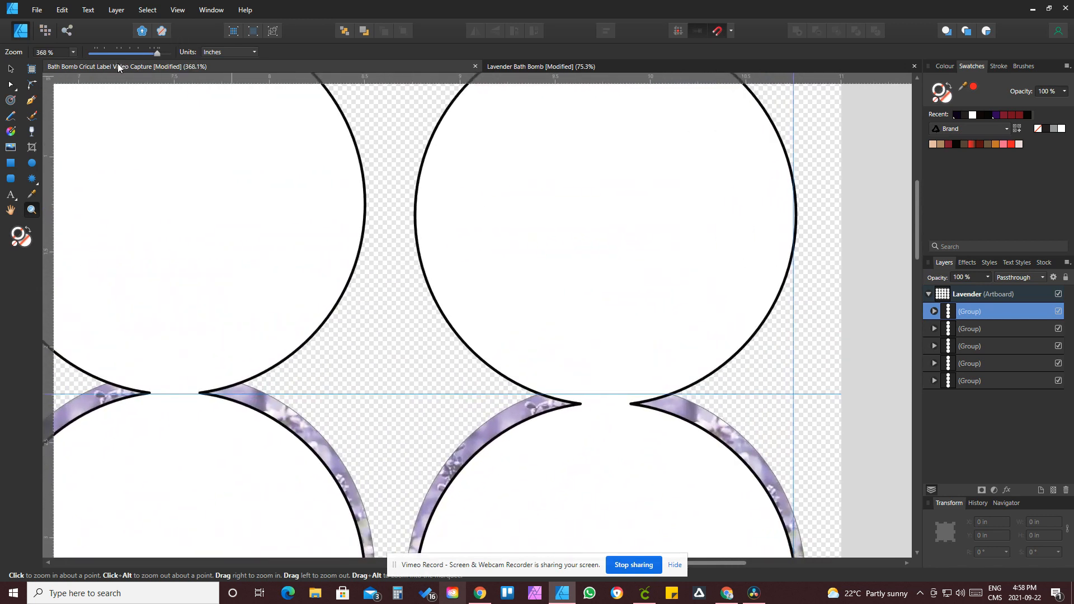
pyautogui.click(10, 69)
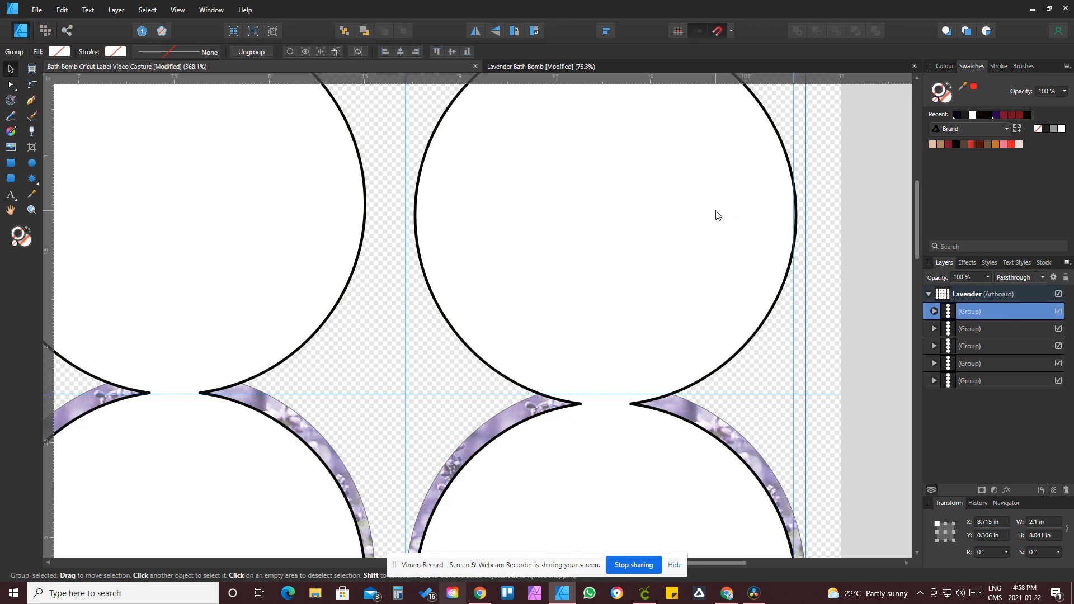
pyautogui.moveTo(716, 215); pyautogui.dragTo(711, 214)
pyautogui.scroll(-8, 672, 264)
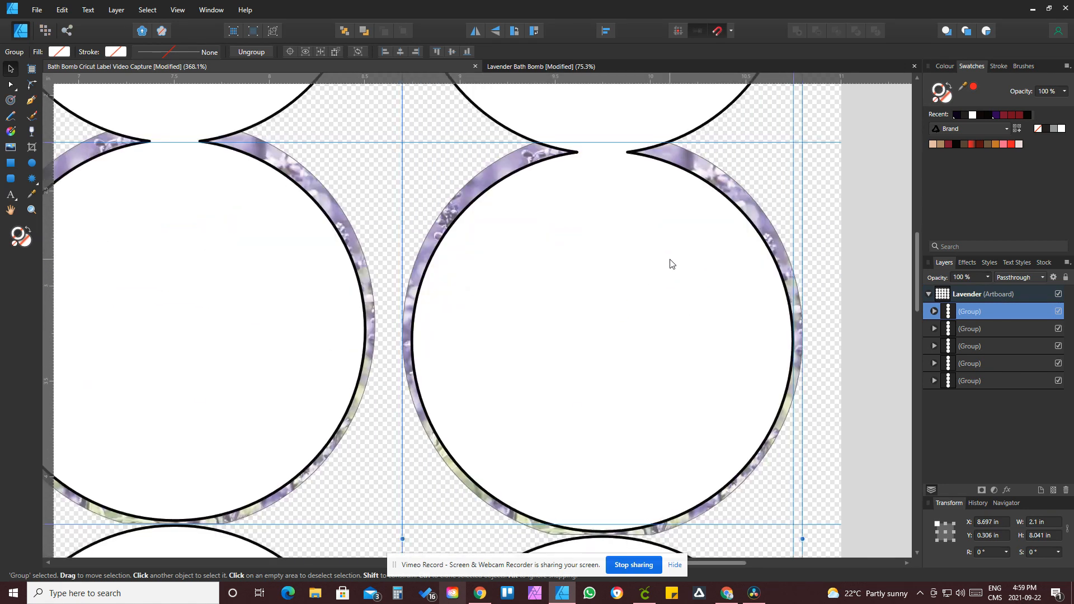
pyautogui.scroll(-2, 671, 264)
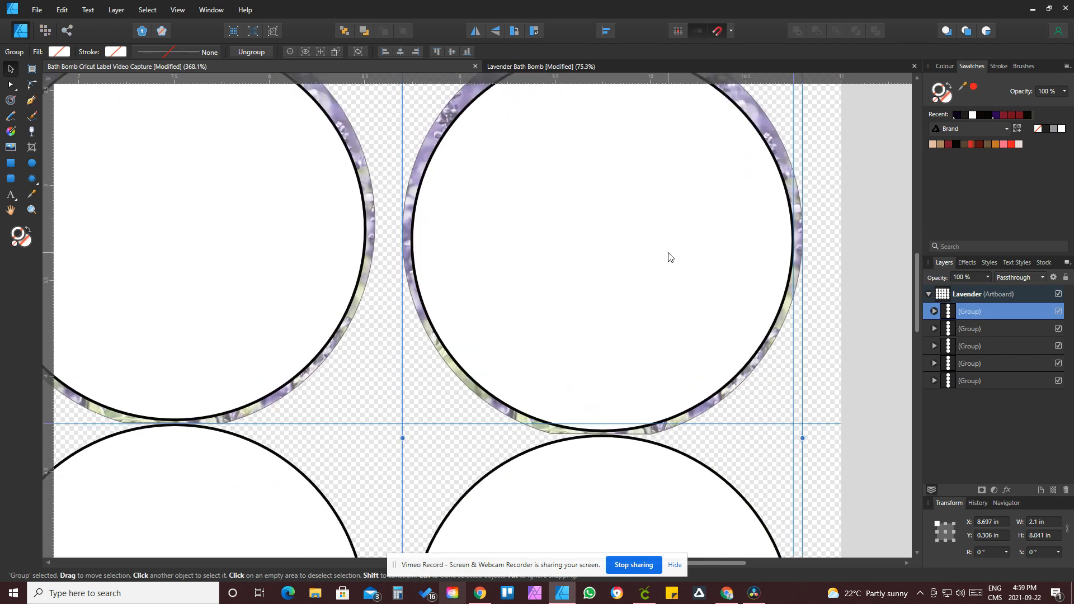
# Step: Select all five column groups and align them vertically to the first selected
pyautogui.hotkey('ctrl', '-')
pyautogui.hotkey('ctrl', '-')
pyautogui.hotkey('ctrl', '-')
pyautogui.hotkey('ctrl', '-')
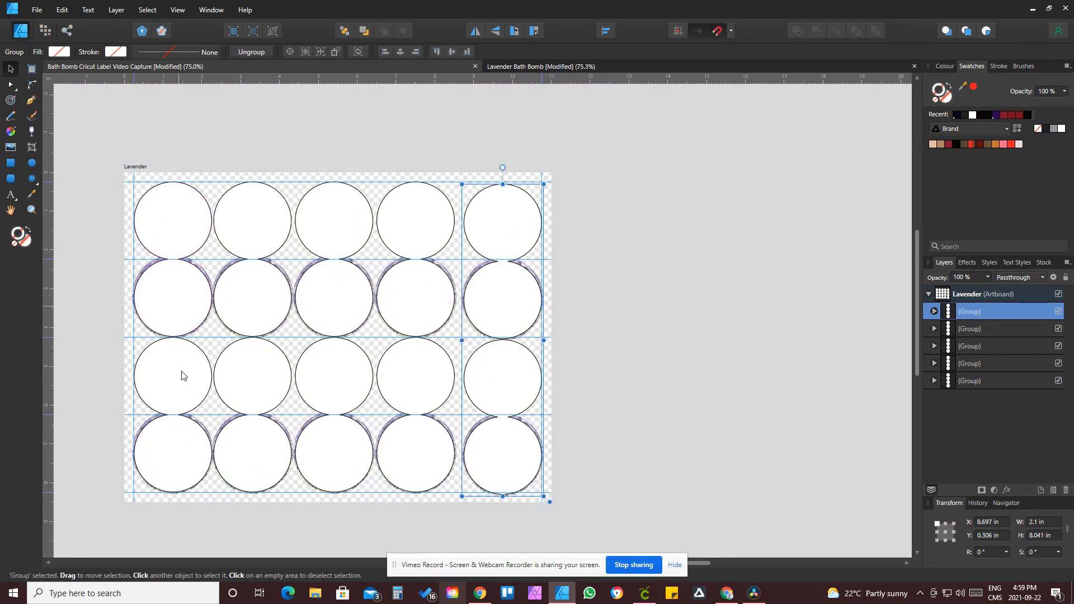
pyautogui.click(171, 244)
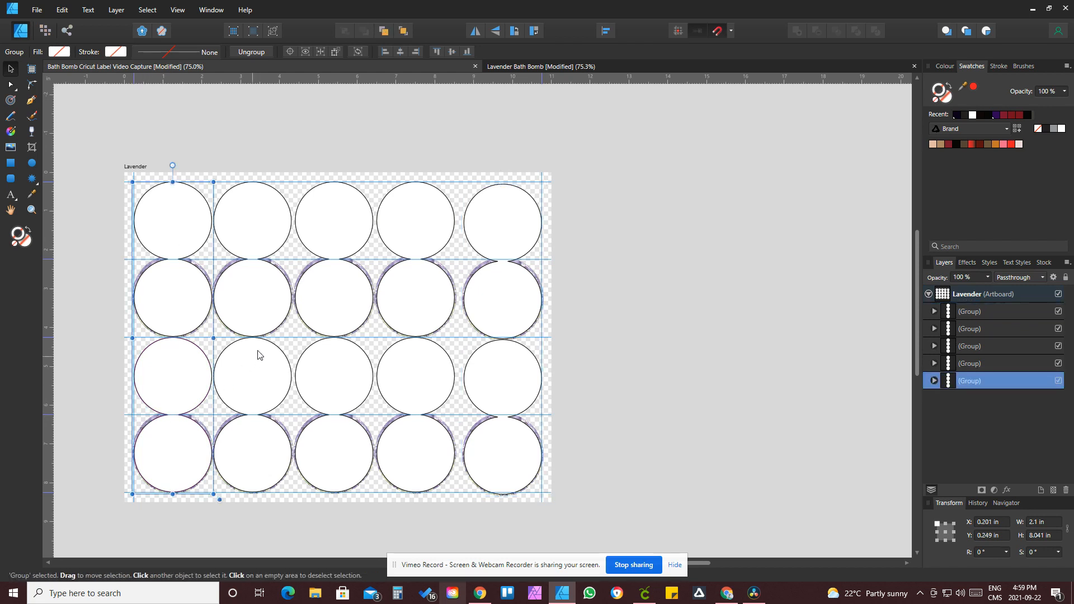
pyautogui.keyDown('shift'); pyautogui.click(252, 234); pyautogui.keyUp('shift')
pyautogui.keyDown('shift'); pyautogui.click(314, 233); pyautogui.keyUp('shift')
pyautogui.keyDown('shift'); pyautogui.click(415, 235); pyautogui.keyUp('shift')
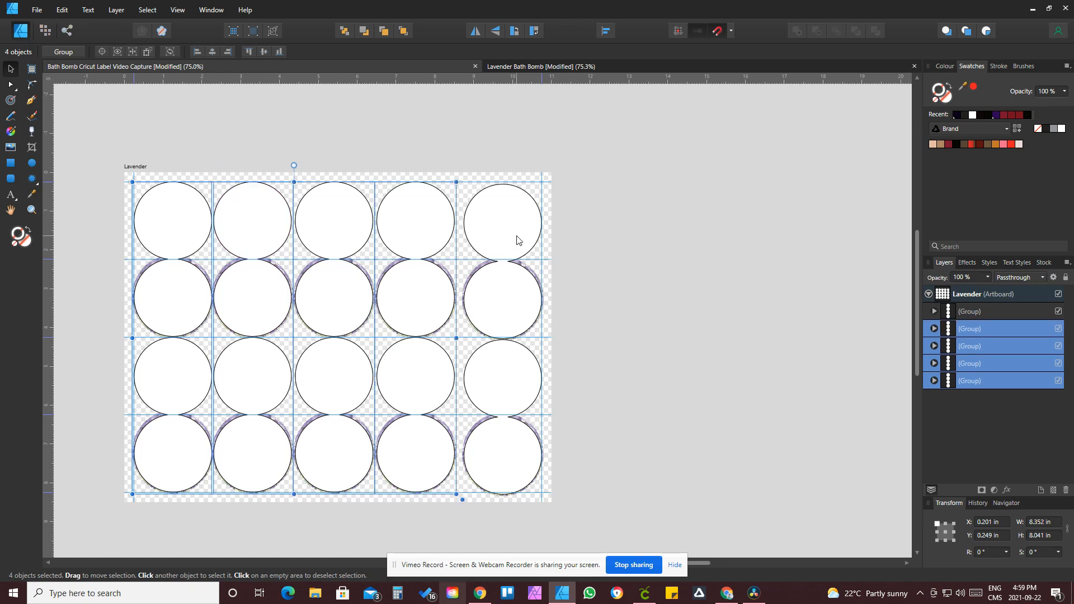
pyautogui.keyDown('shift'); pyautogui.click(517, 239); pyautogui.keyUp('shift')
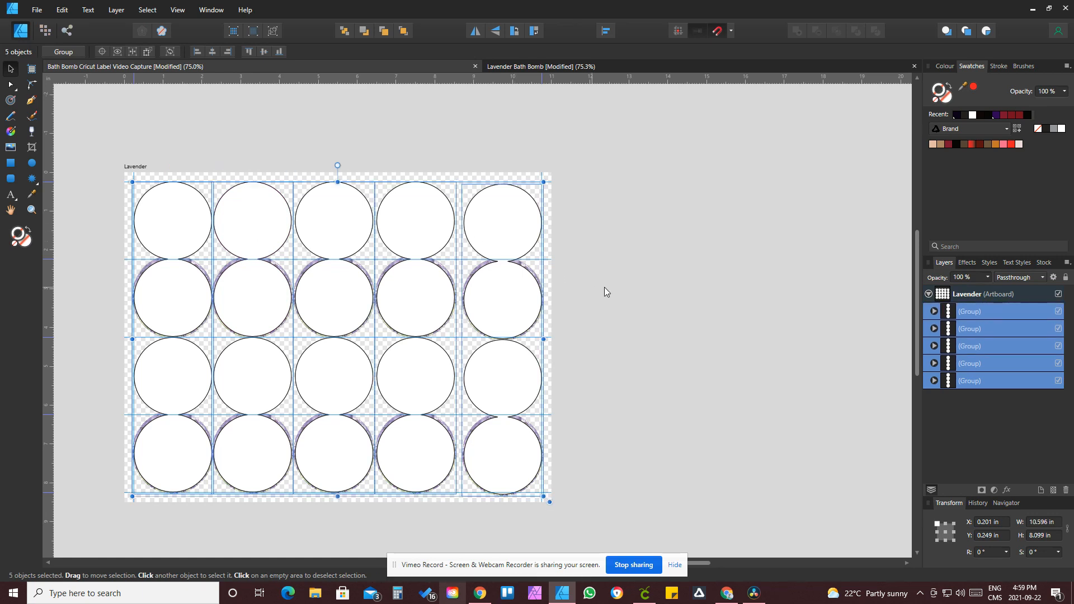
pyautogui.click(606, 31)
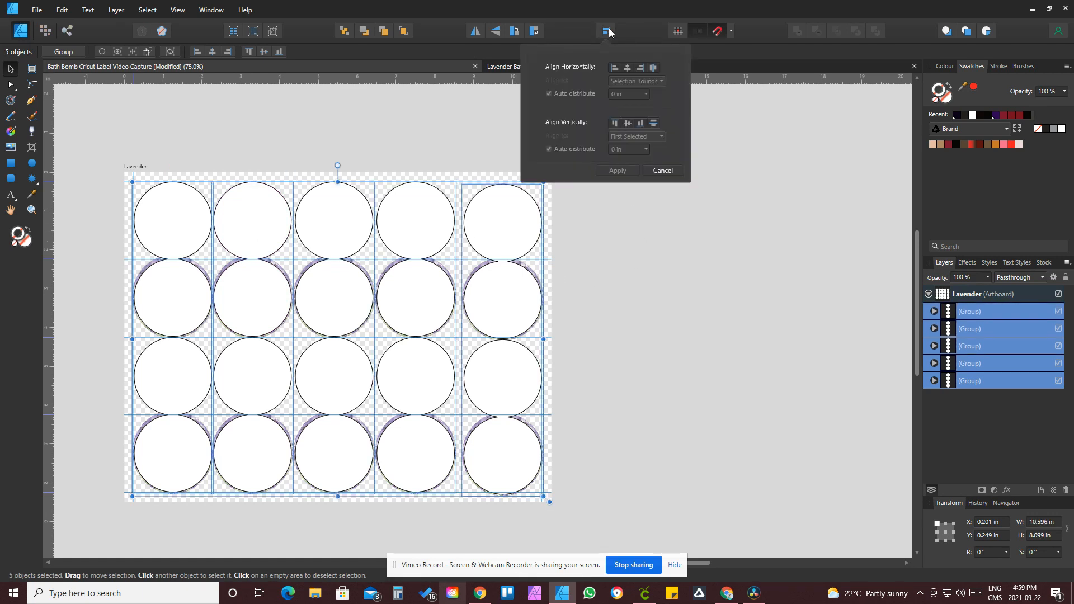
pyautogui.click(627, 123)
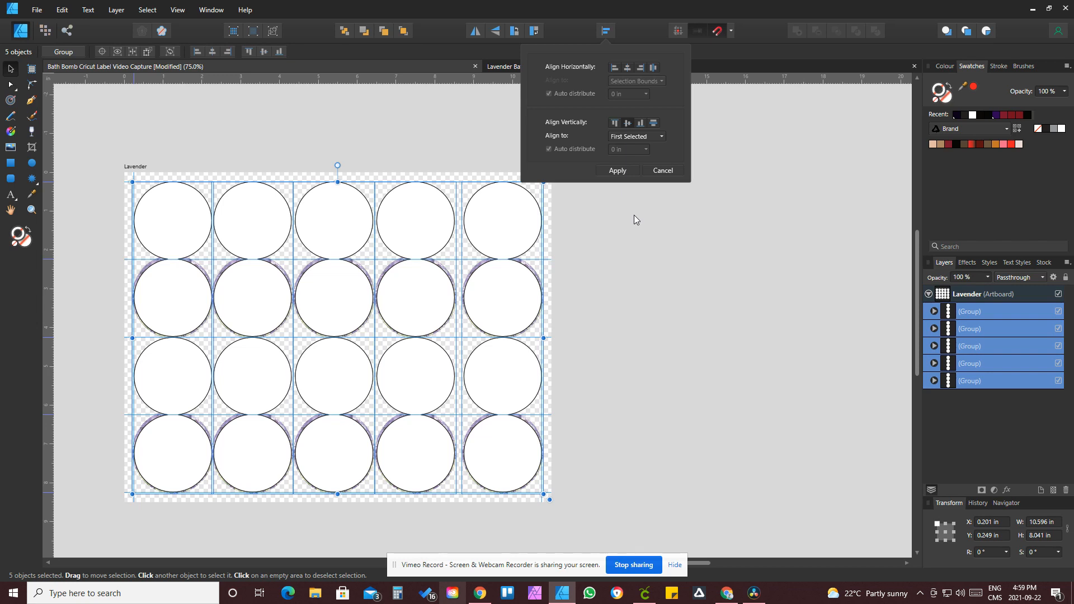
pyautogui.click(622, 173)
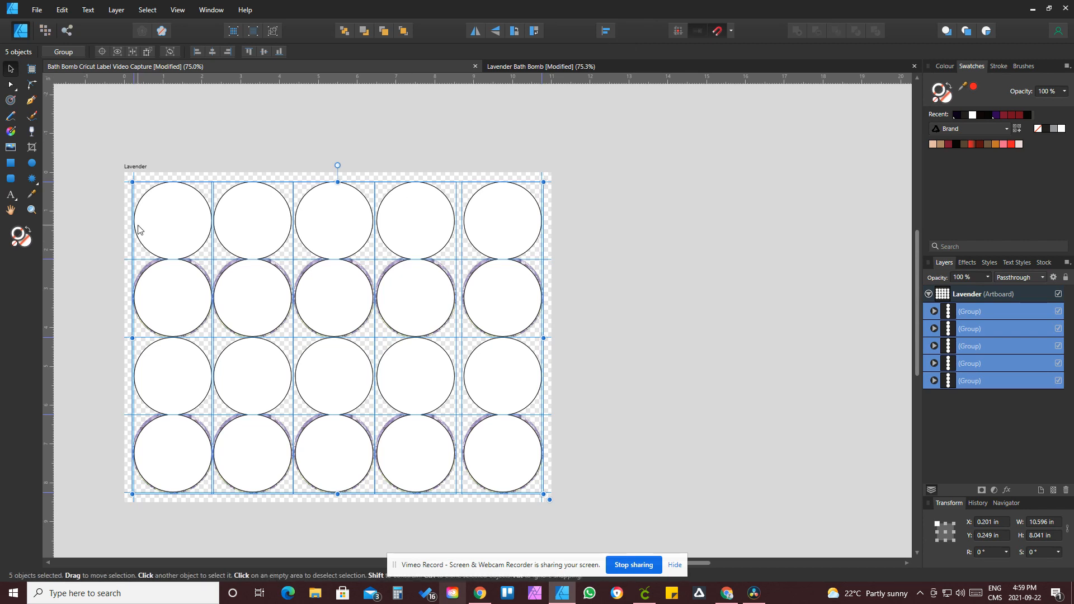
# Step: Space the five columns evenly horizontally with auto distribute
pyautogui.click(607, 31)
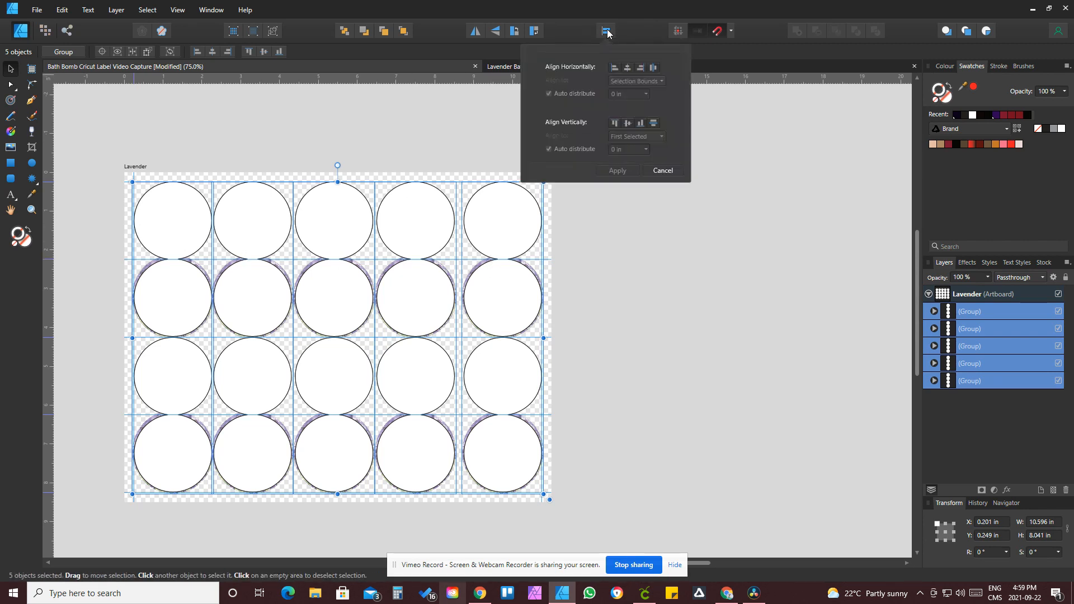
pyautogui.click(653, 68)
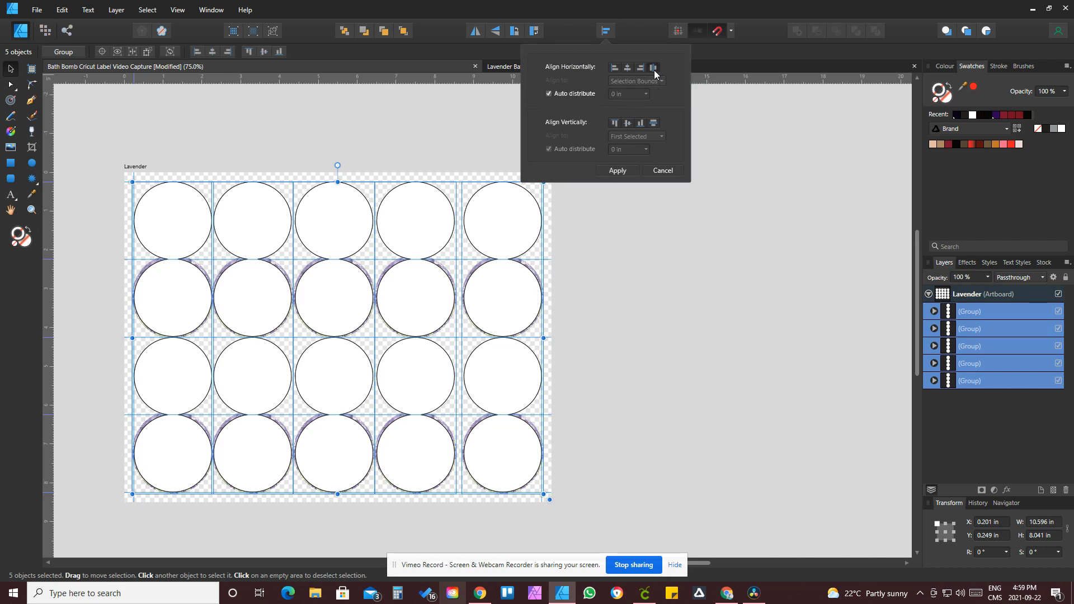
pyautogui.click(644, 297)
pyautogui.click(644, 297)
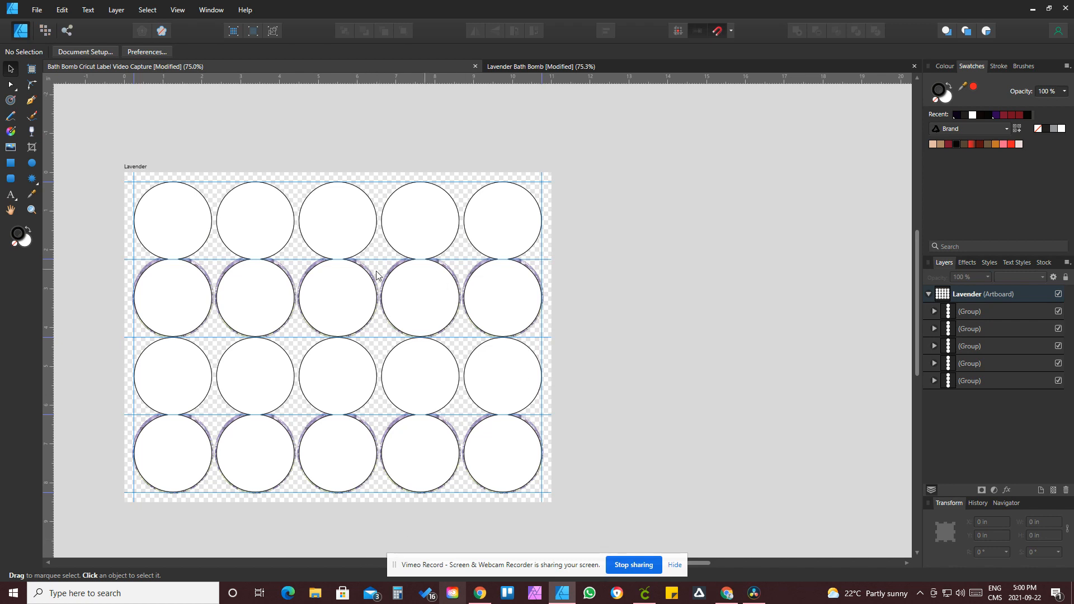
# Step: Draw a 0.25 × 0.25 in square and place it at the artboard's top-left corner
pyautogui.click(11, 163)
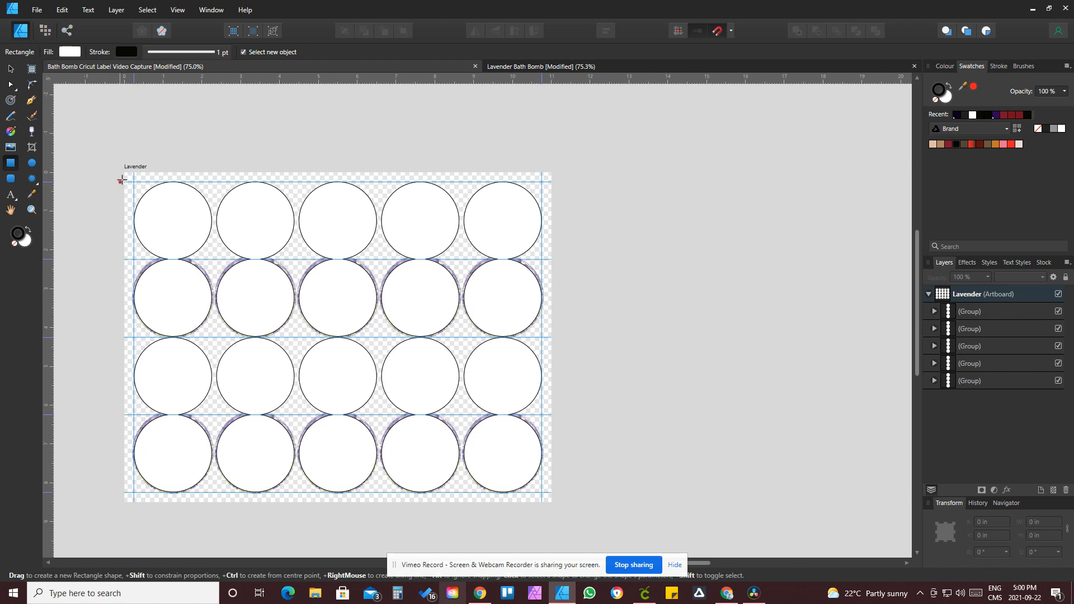
pyautogui.moveTo(173, 214)
pyautogui.mouseDown()
pyautogui.moveTo(187, 230)
pyautogui.moveTo(169, 209)
pyautogui.mouseUp()
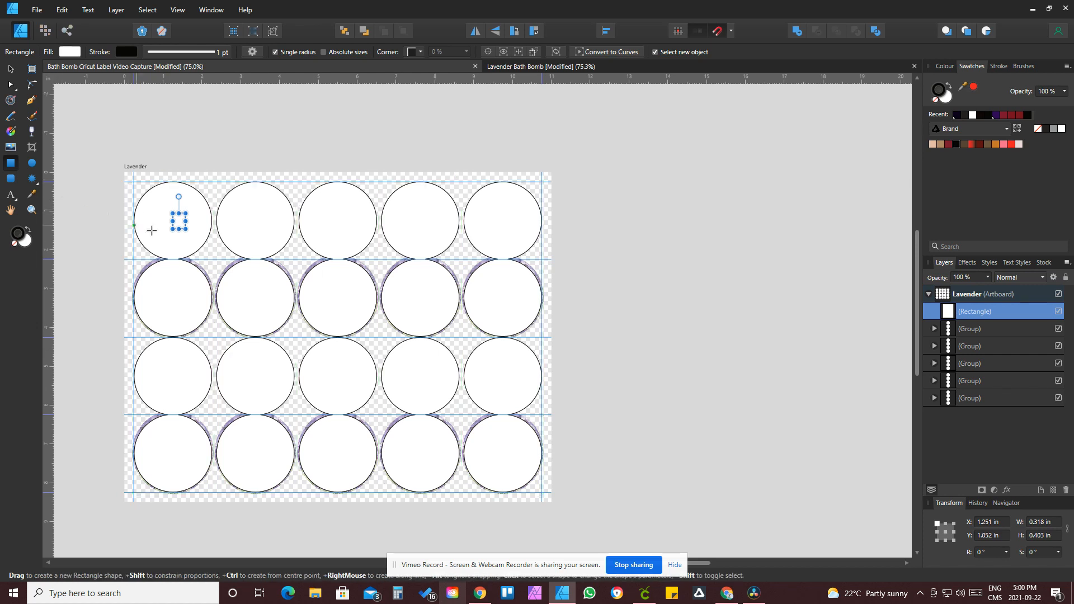
pyautogui.click(1034, 521)
pyautogui.write('25')
pyautogui.press('Tab')
pyautogui.write('.25')
pyautogui.press('Tab')
pyautogui.click(10, 68)
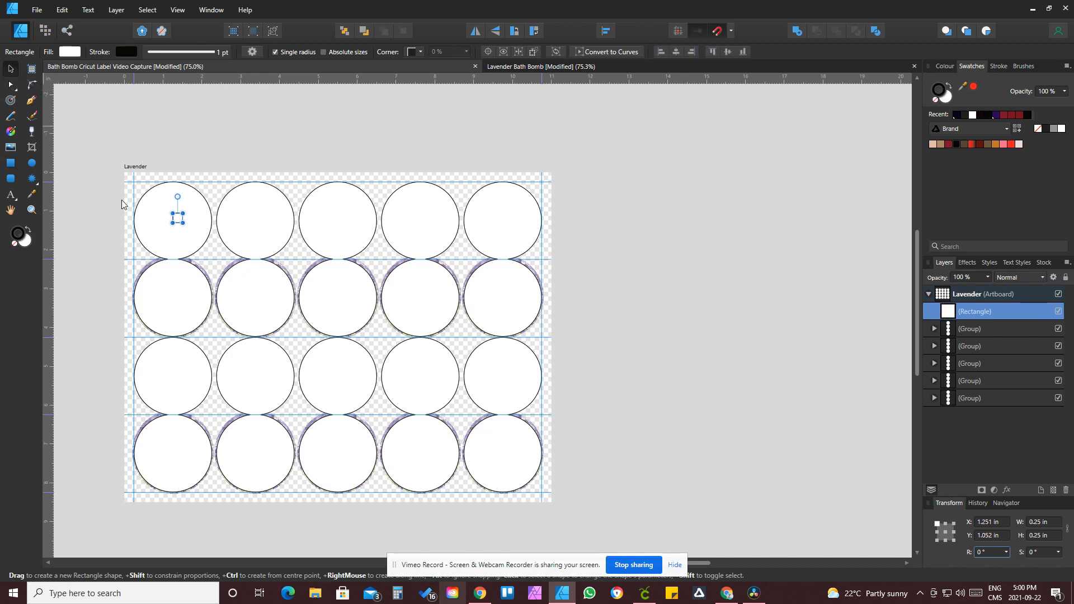
pyautogui.moveTo(179, 220); pyautogui.dragTo(132, 179)
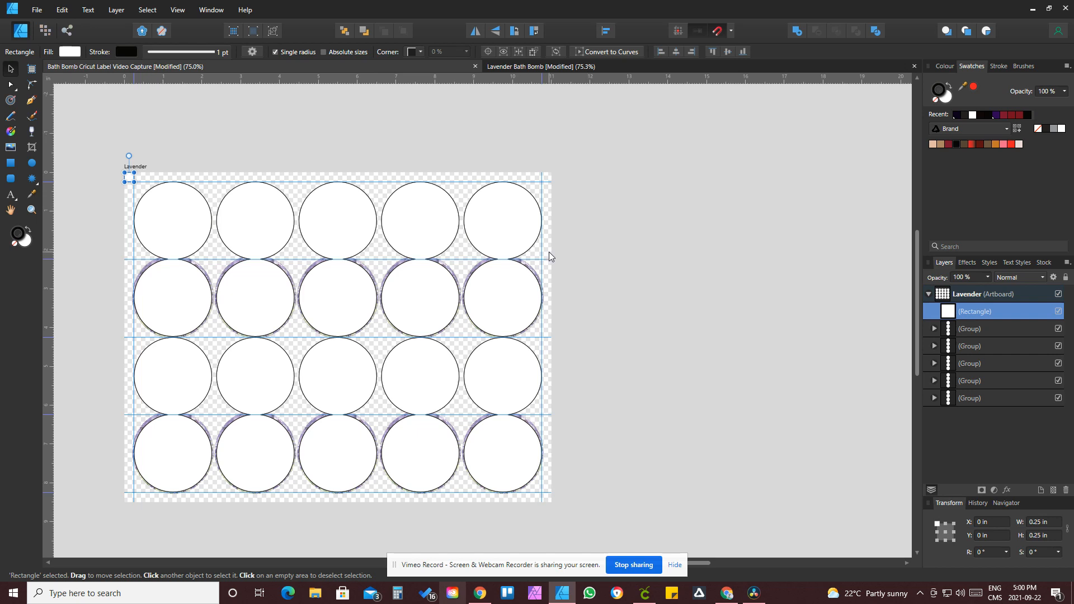
# Step: Duplicate the square and position the copy at the top-right corner at X 10.75 in, Y 0 in
pyautogui.click(31, 210)
pyautogui.moveTo(140, 218); pyautogui.dragTo(231, 290)
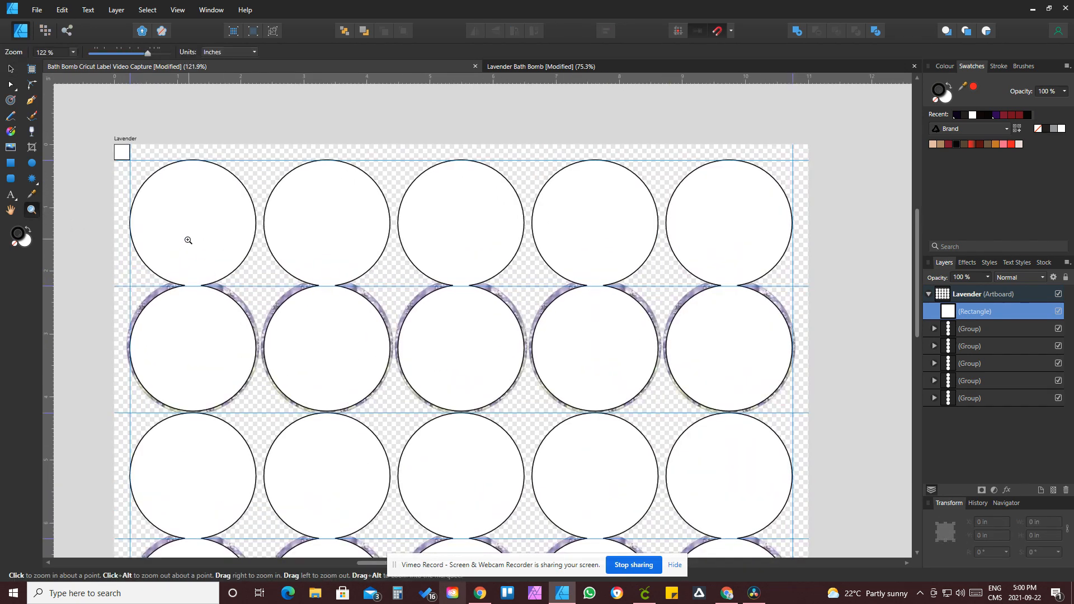
pyautogui.click(10, 67)
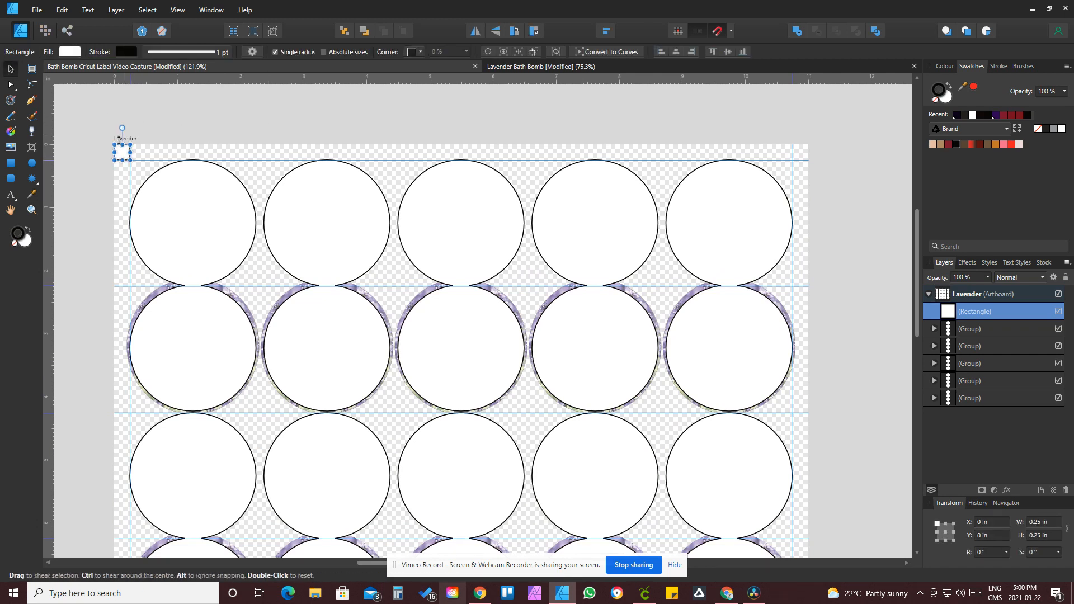
pyautogui.moveTo(124, 155); pyautogui.dragTo(801, 154)
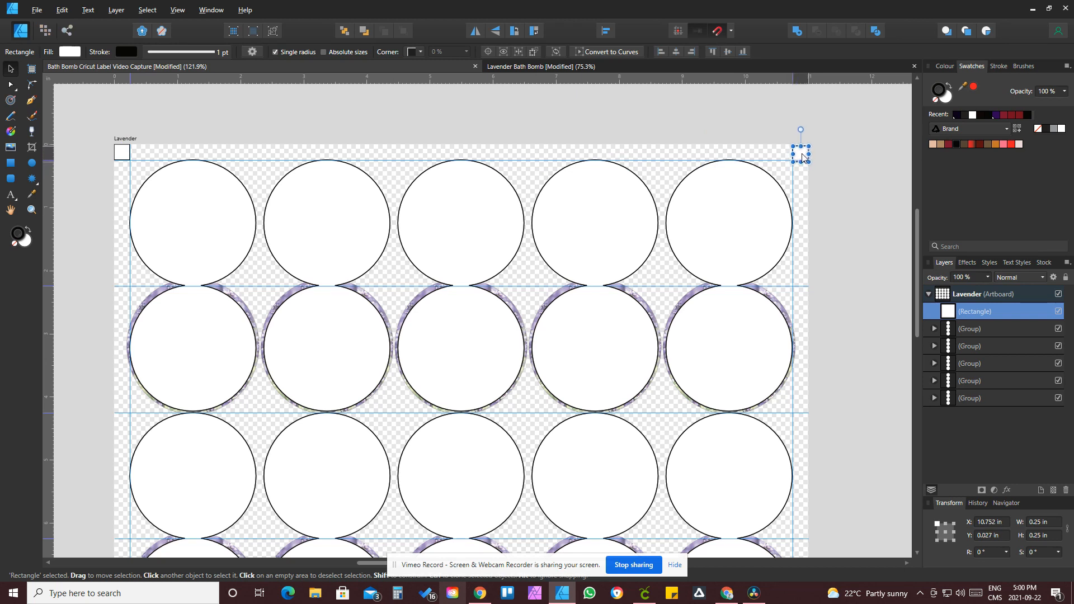
pyautogui.hotkey('ctrl', 'j')
pyautogui.click(990, 523)
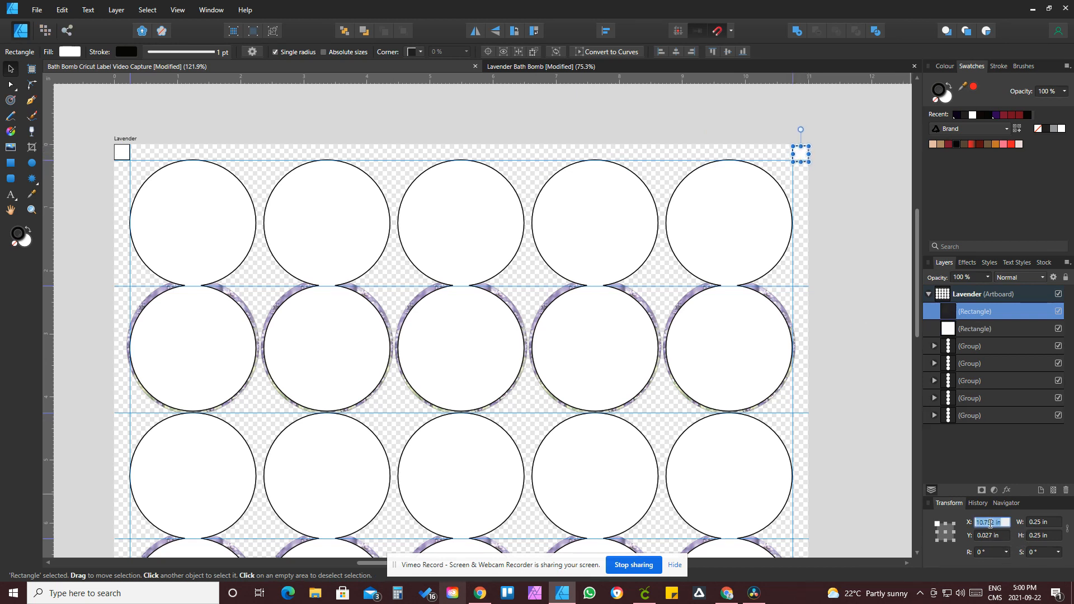
pyautogui.write('1')
pyautogui.press('Tab')
pyautogui.write('0')
pyautogui.press('Return')
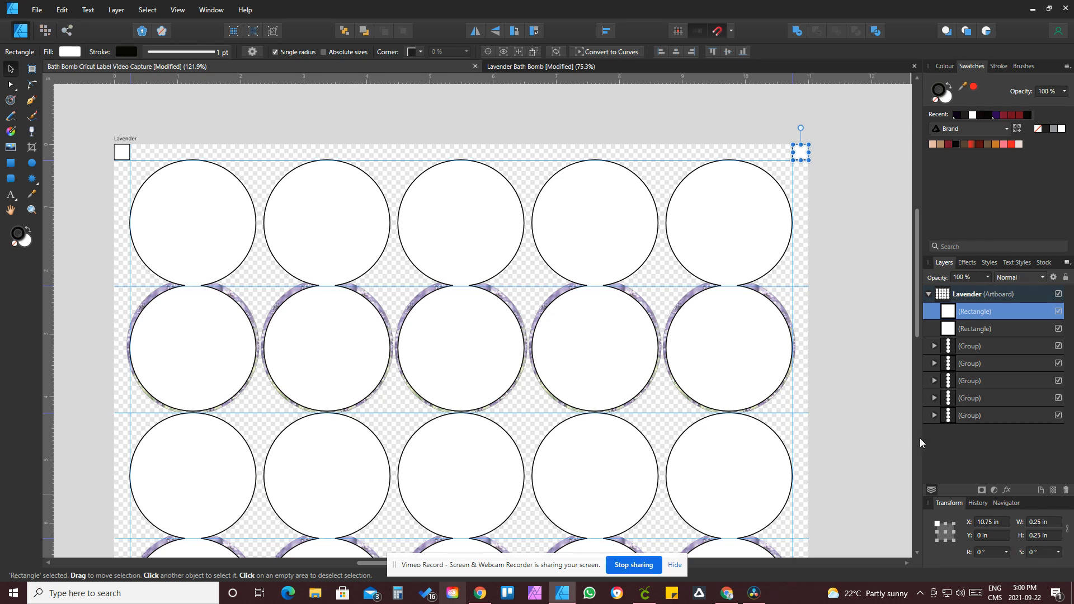
# Step: Ungroup all five column groups of labels and outlines
pyautogui.hotkey('ctrl', '-')
pyautogui.hotkey('ctrl', '-')
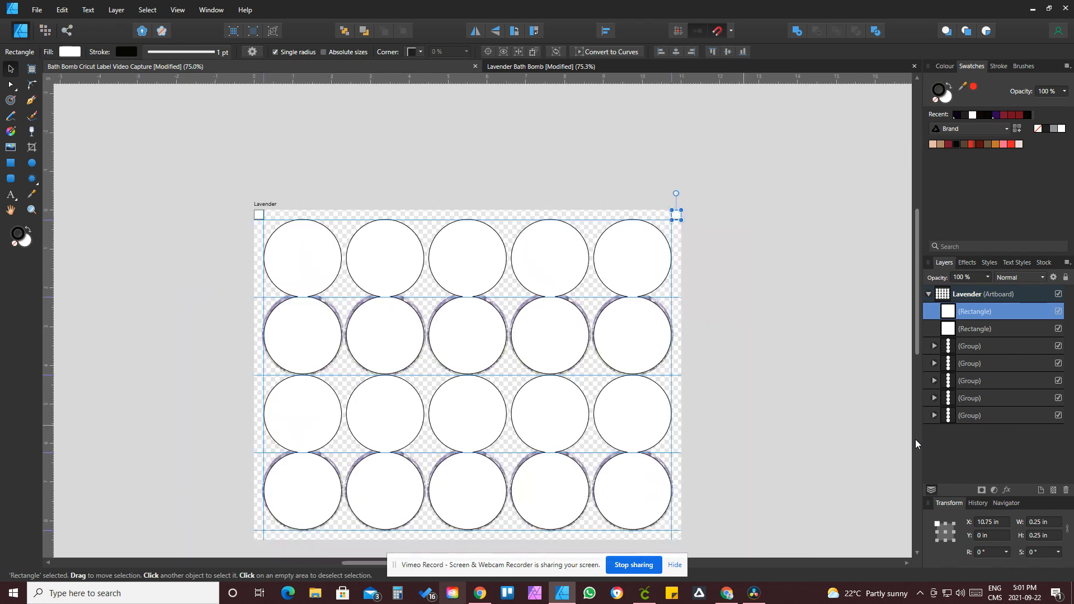
pyautogui.scroll(-2, 755, 341)
pyautogui.click(755, 341)
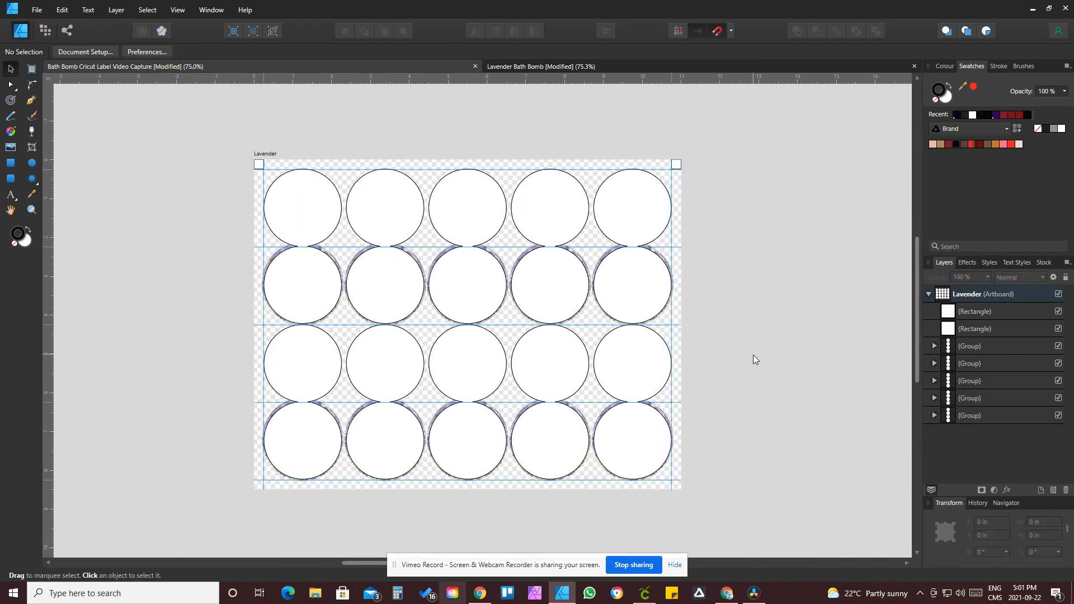
pyautogui.click(316, 228)
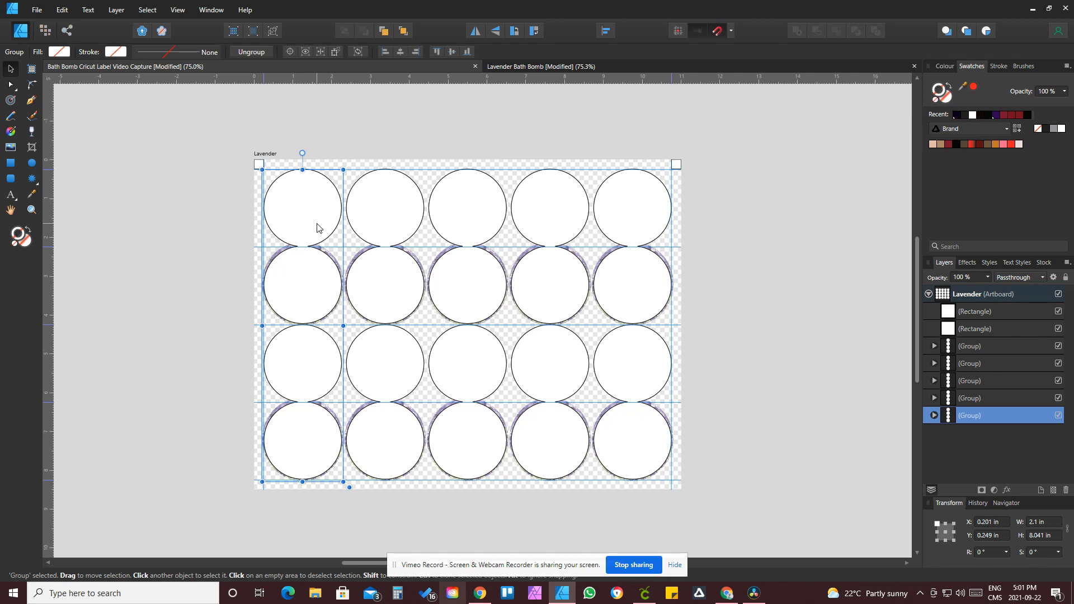
pyautogui.hotkey('ctrl', 'shift', 'g')
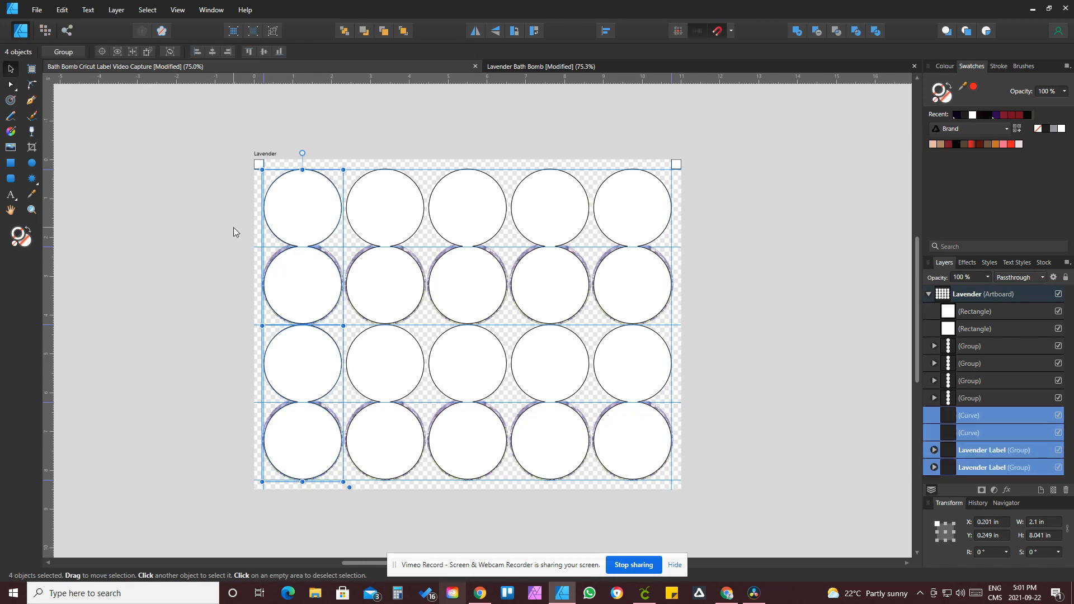
pyautogui.click(234, 227)
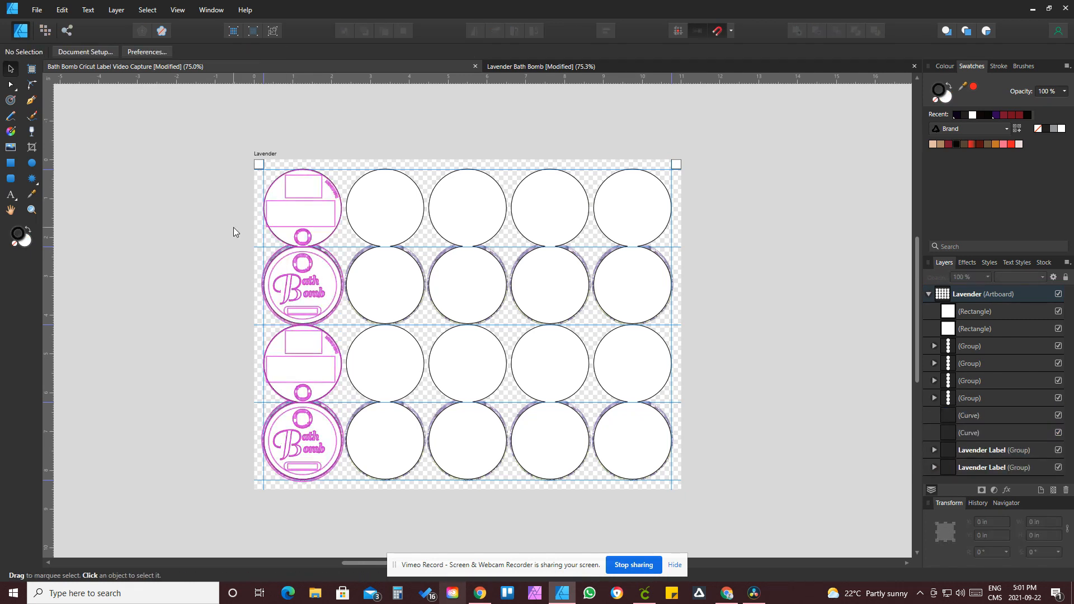
pyautogui.click(363, 233)
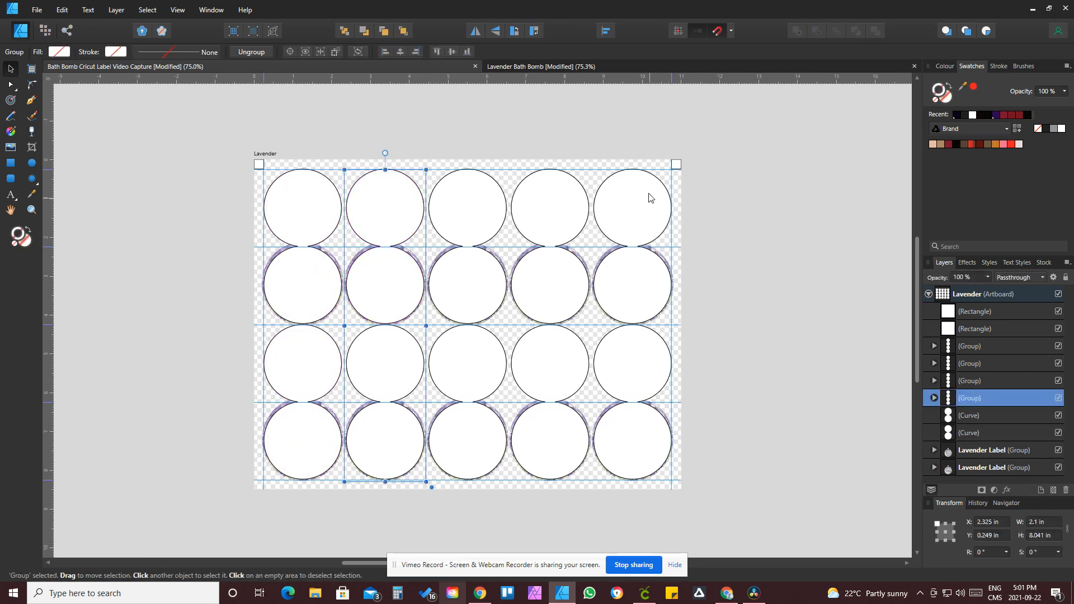
pyautogui.moveTo(726, 199); pyautogui.dragTo(390, 393)
pyautogui.moveTo(360, 495); pyautogui.dragTo(361, 495)
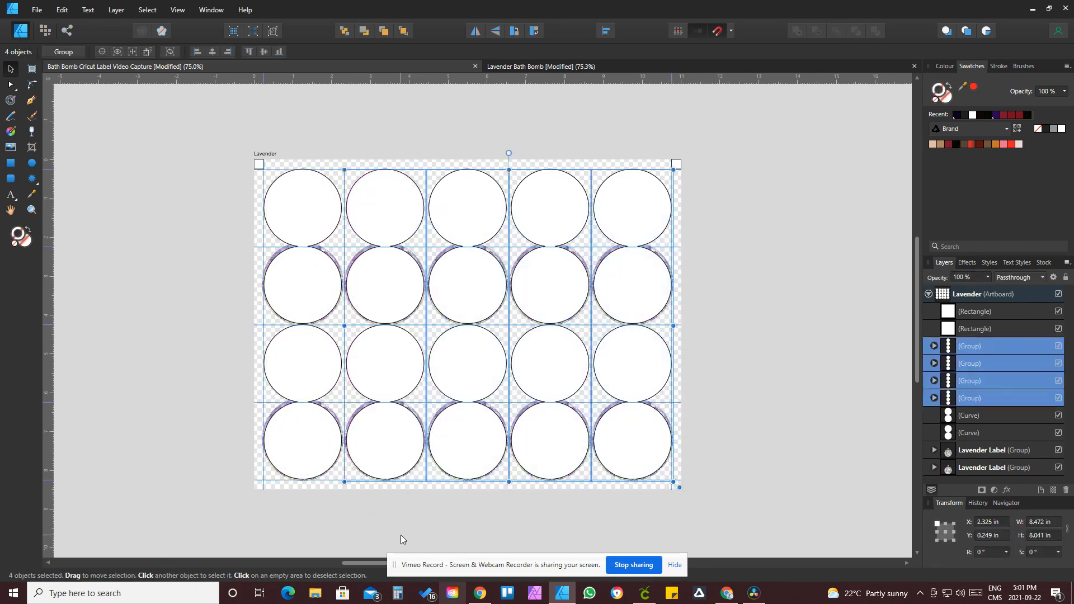
pyautogui.hotkey('ctrl', 'shift', 'g')
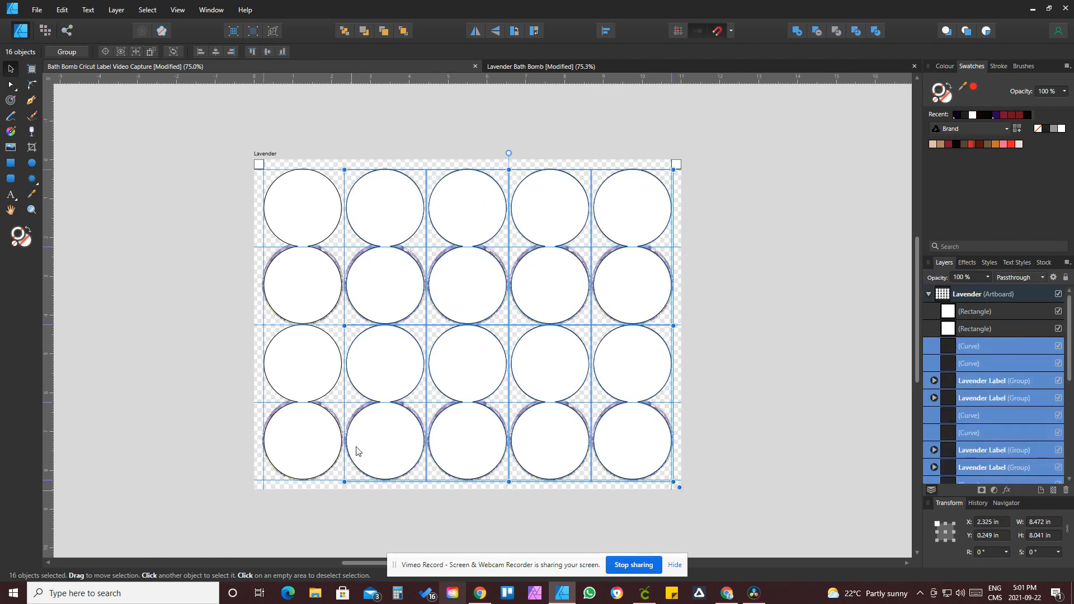
pyautogui.click(717, 337)
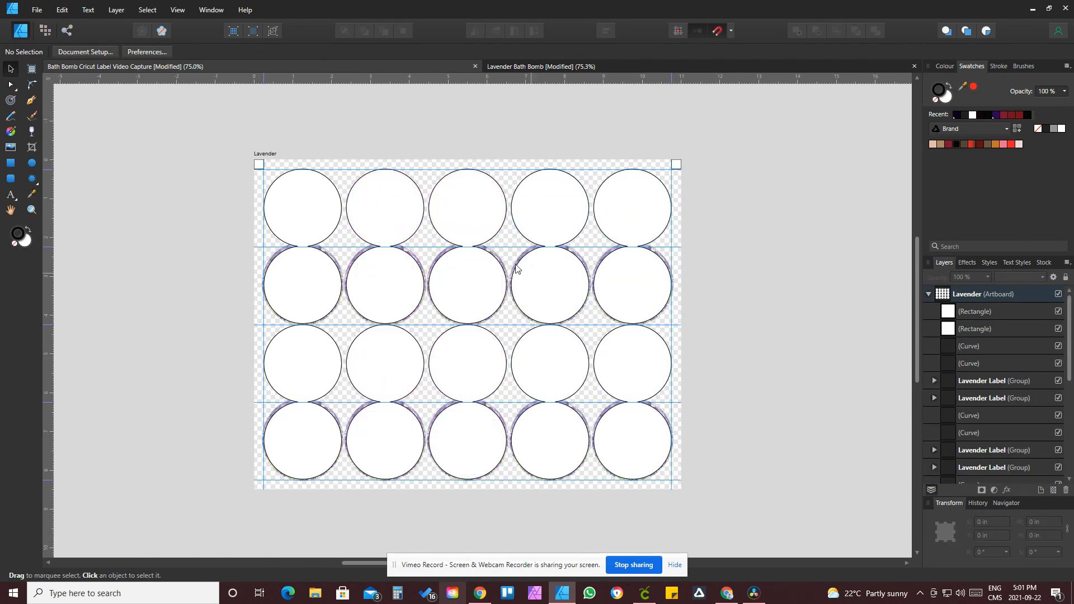
pyautogui.moveTo(377, 211); pyautogui.dragTo(381, 187)
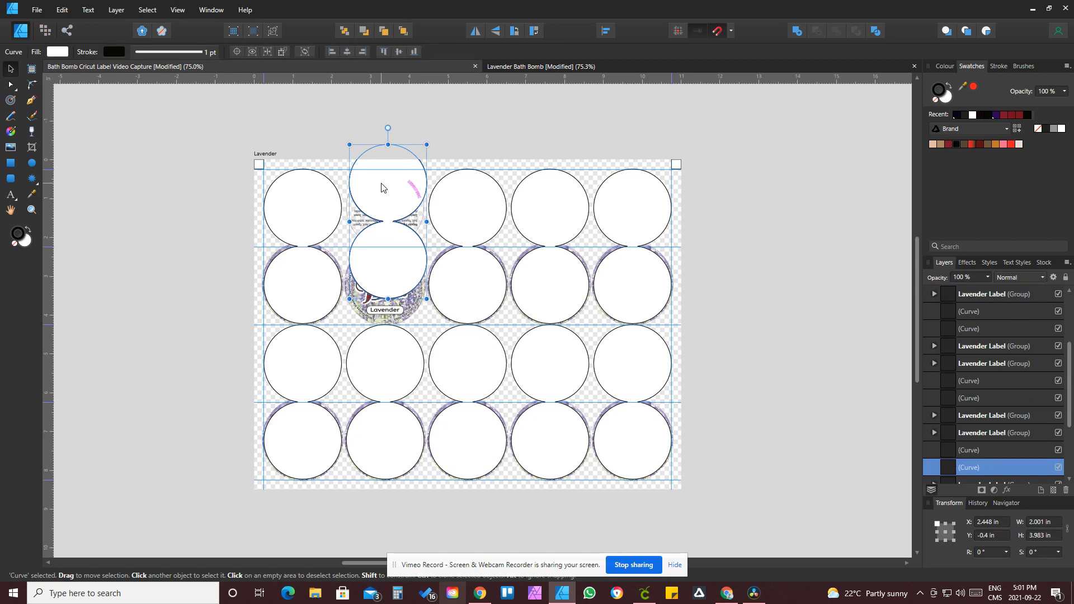
pyautogui.hotkey('ctrl', 'z')
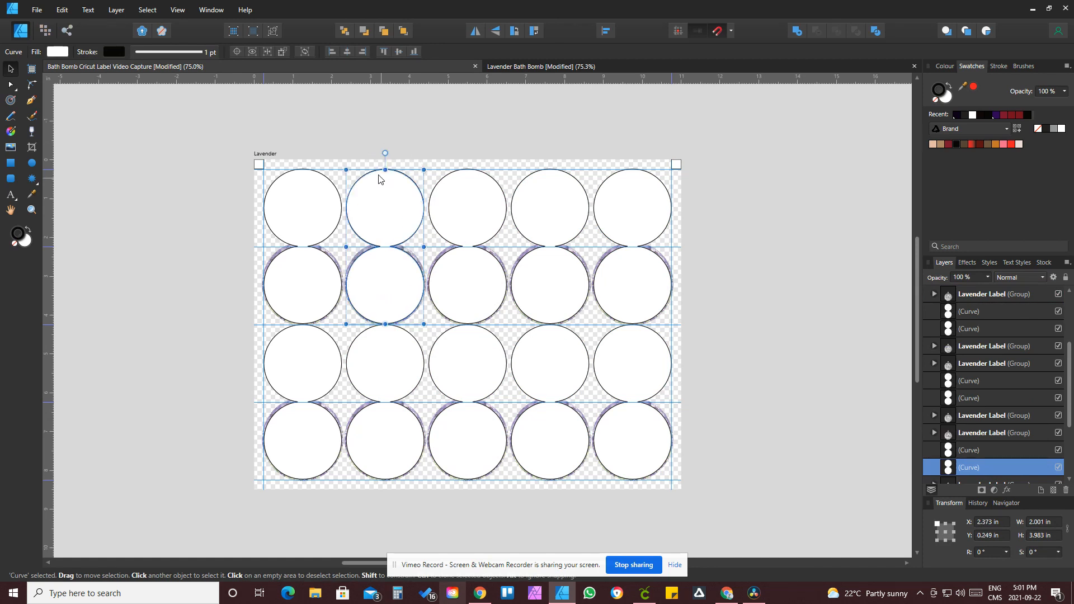
pyautogui.click(354, 134)
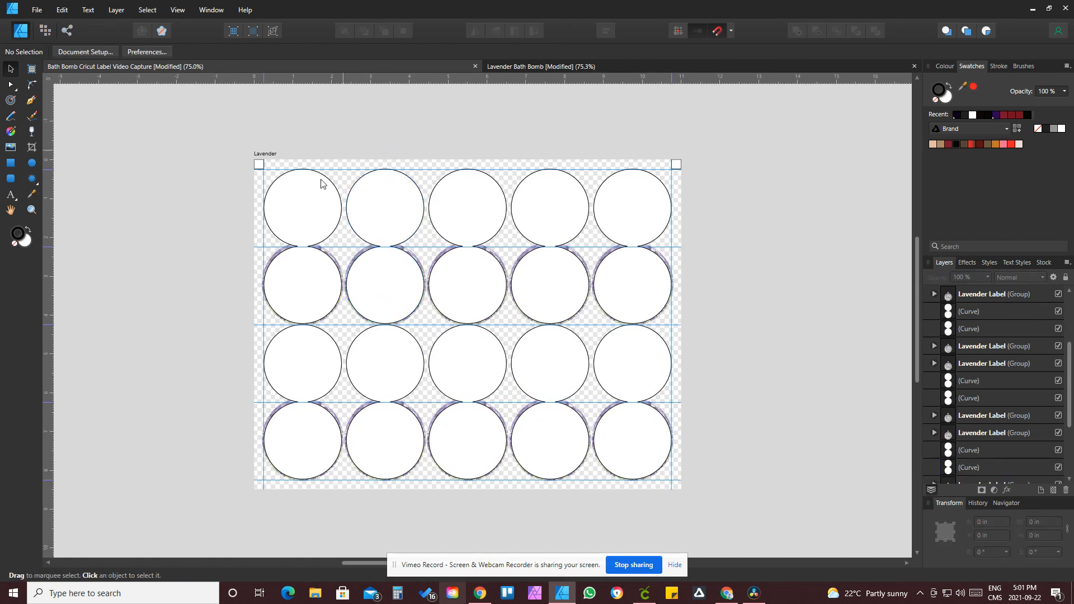
# Step: Select all the cut outline circles together with both corner squares
pyautogui.click(296, 215)
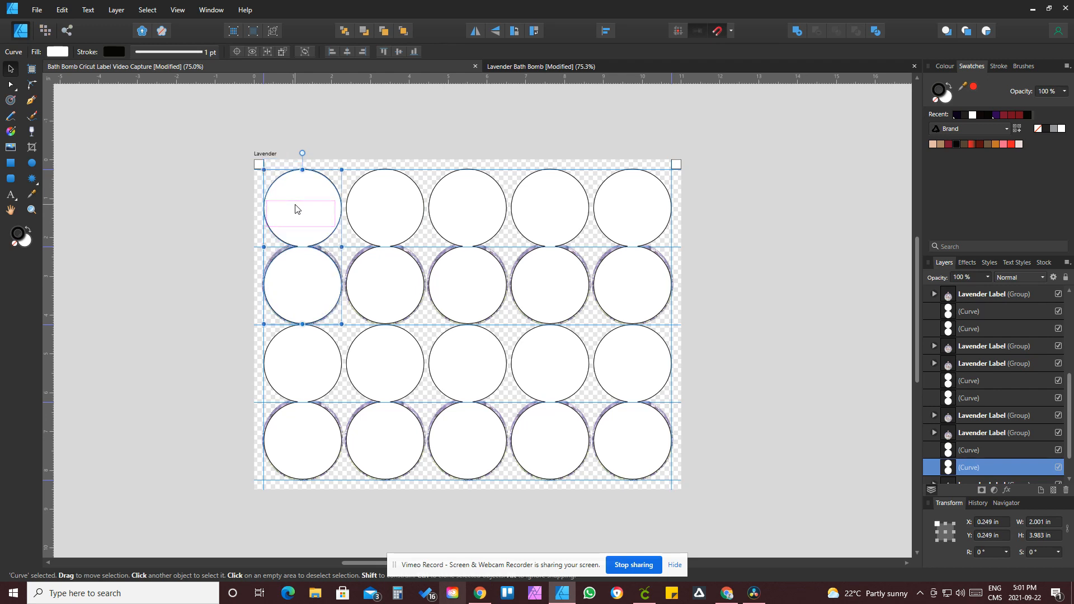
pyautogui.click(804, 329)
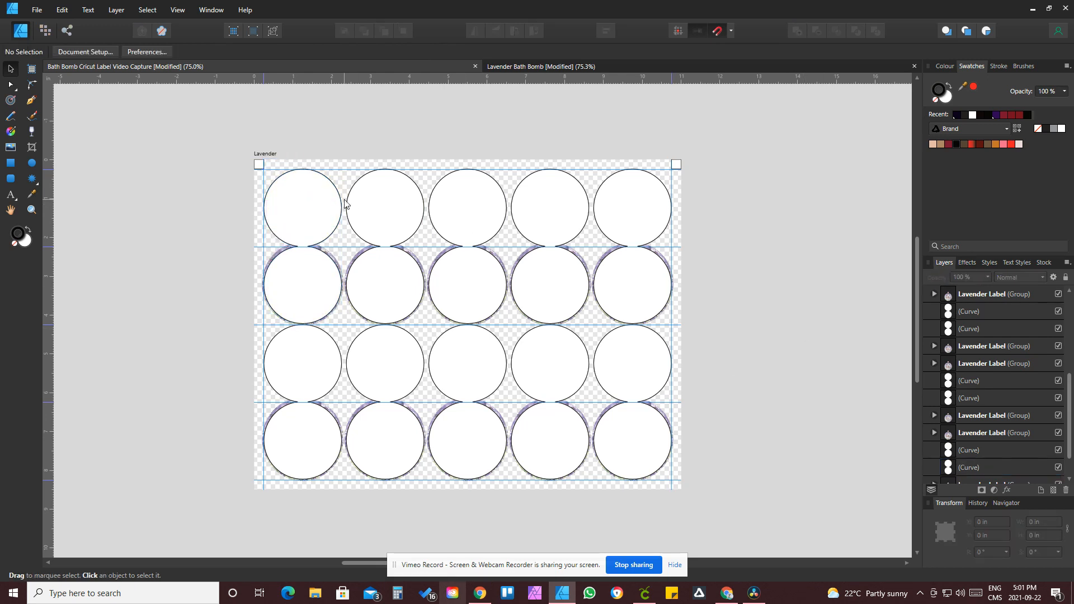
pyautogui.click(294, 215)
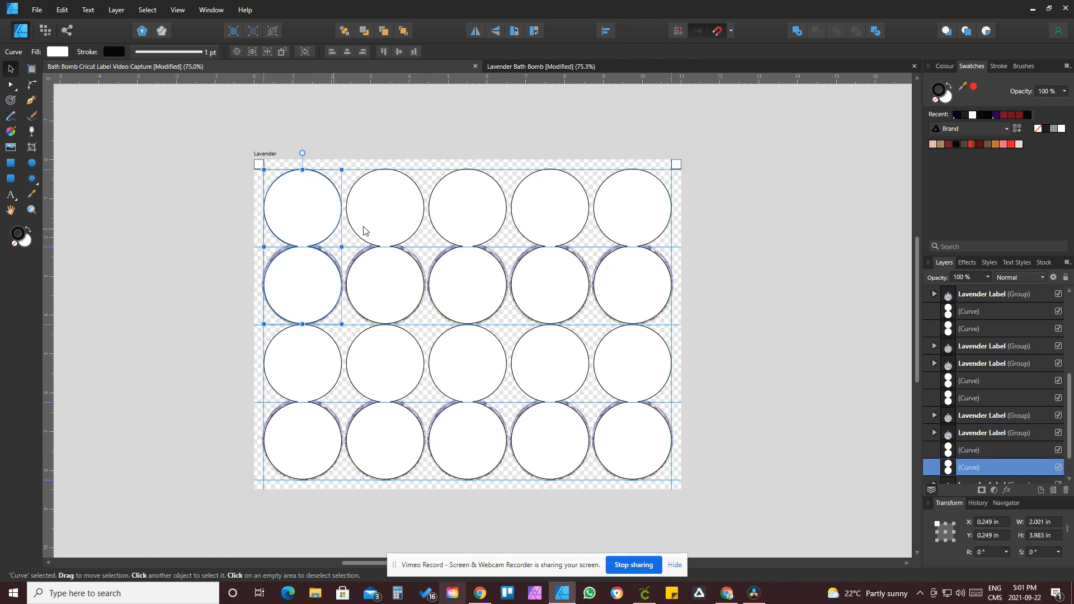
pyautogui.keyDown('shift'); pyautogui.click(386, 224); pyautogui.keyUp('shift')
pyautogui.keyDown('shift'); pyautogui.click(473, 221); pyautogui.keyUp('shift')
pyautogui.keyDown('shift'); pyautogui.click(581, 227); pyautogui.keyUp('shift')
pyautogui.keyDown('shift'); pyautogui.click(635, 271); pyautogui.keyUp('shift')
pyautogui.keyDown('shift'); pyautogui.click(604, 364); pyautogui.keyUp('shift')
pyautogui.keyDown('shift'); pyautogui.click(559, 378); pyautogui.keyUp('shift')
pyautogui.keyDown('shift'); pyautogui.click(454, 380); pyautogui.keyUp('shift')
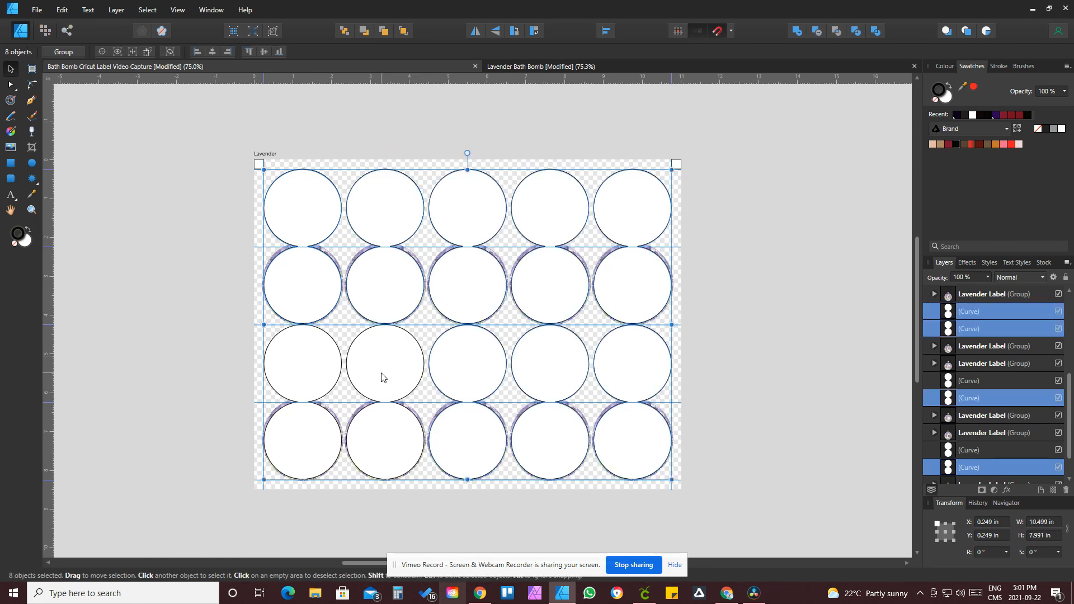
pyautogui.keyDown('shift'); pyautogui.click(381, 376); pyautogui.keyUp('shift')
pyautogui.keyDown('shift'); pyautogui.click(304, 374); pyautogui.keyUp('shift')
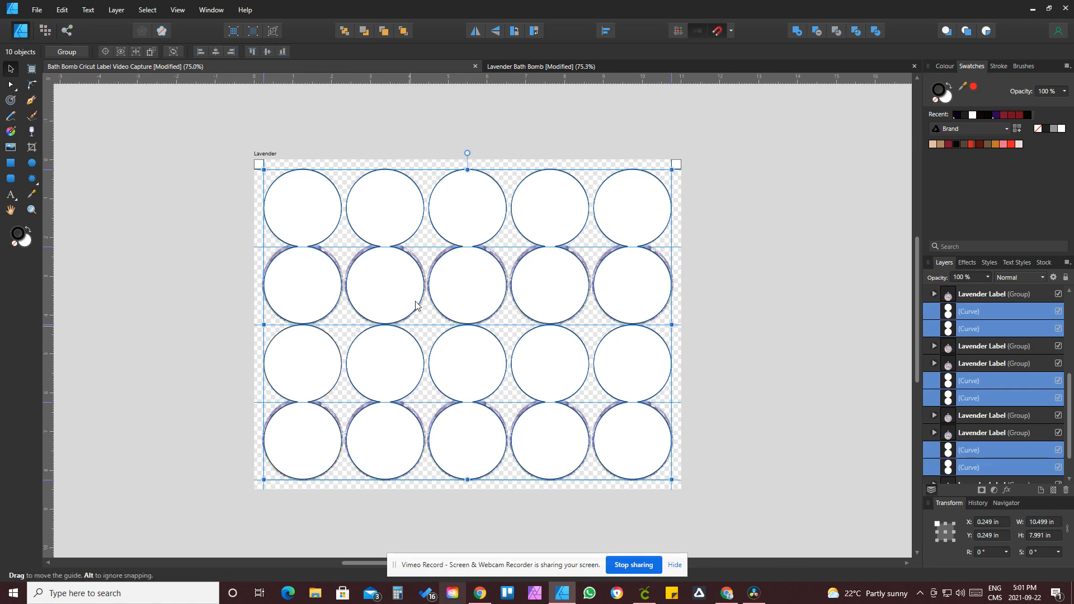
pyautogui.keyDown('shift'); pyautogui.click(257, 166); pyautogui.keyUp('shift')
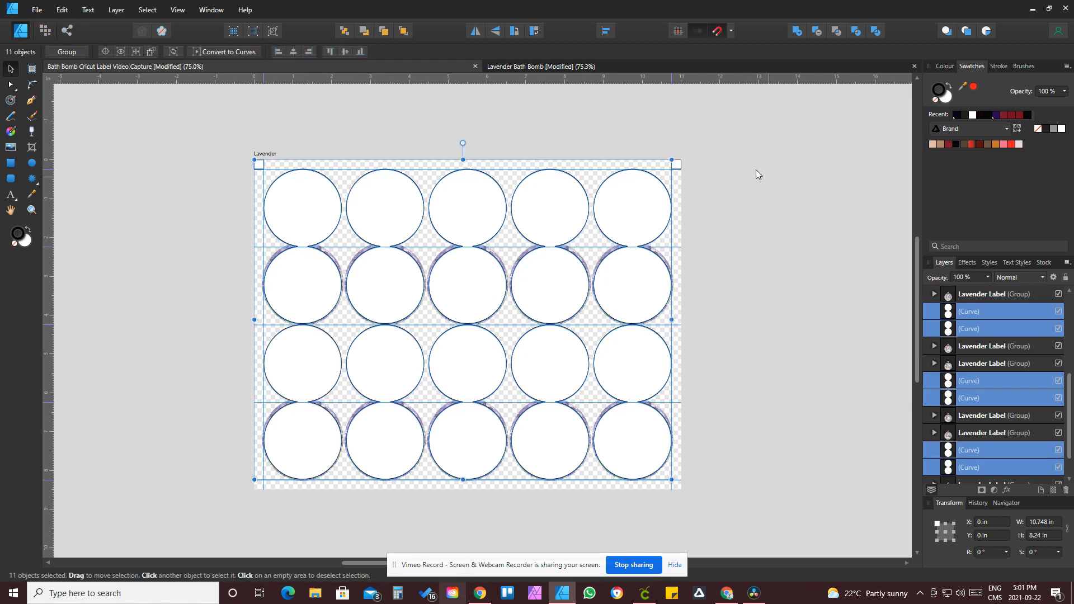
pyautogui.keyDown('shift'); pyautogui.click(678, 167); pyautogui.keyUp('shift')
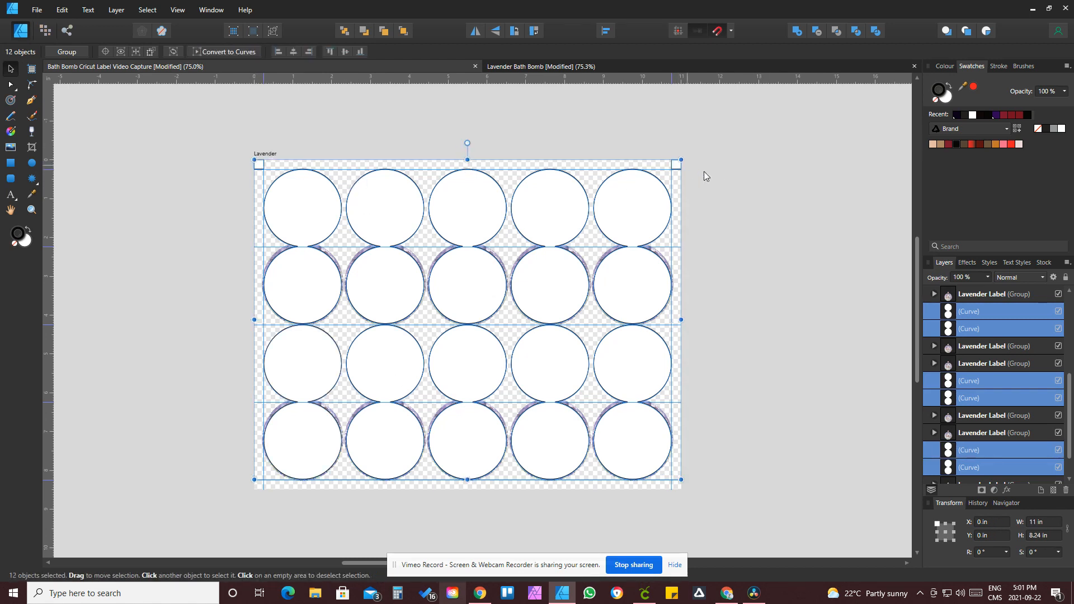
pyautogui.click(764, 193)
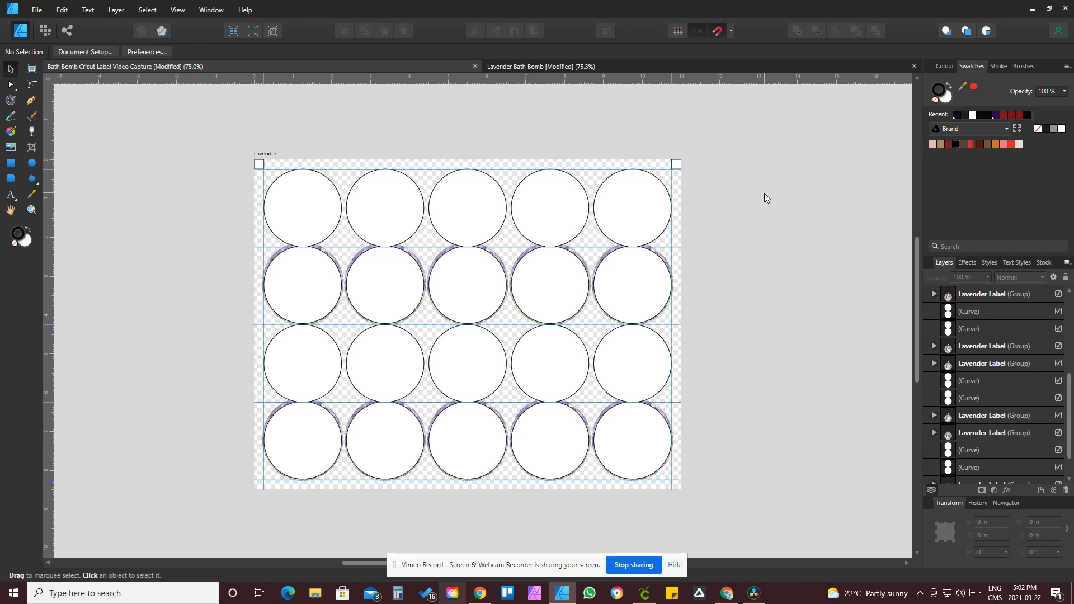
pyautogui.click(676, 165)
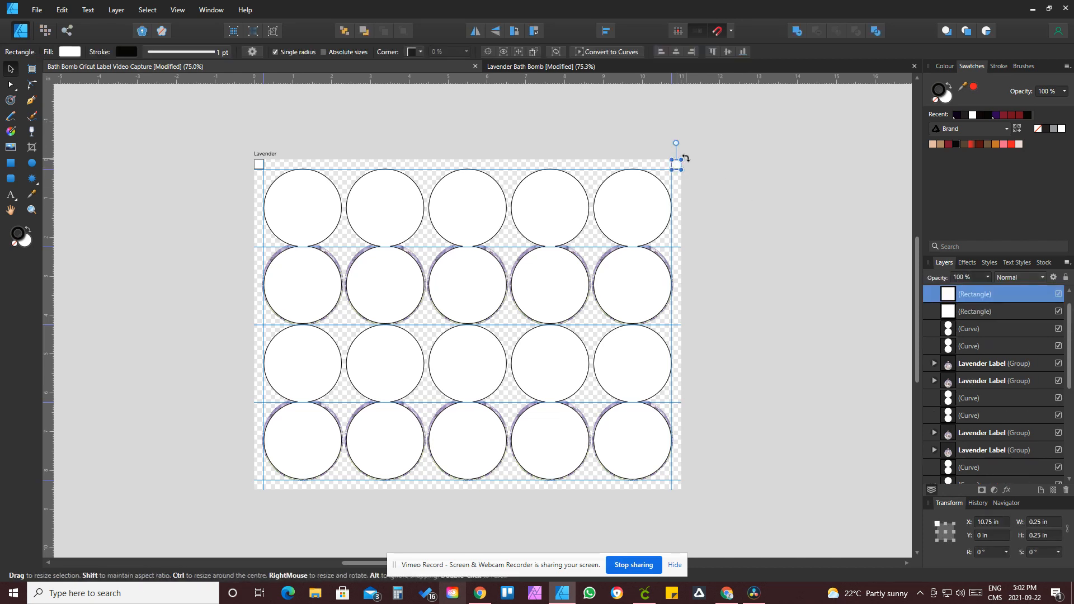
pyautogui.click(291, 137)
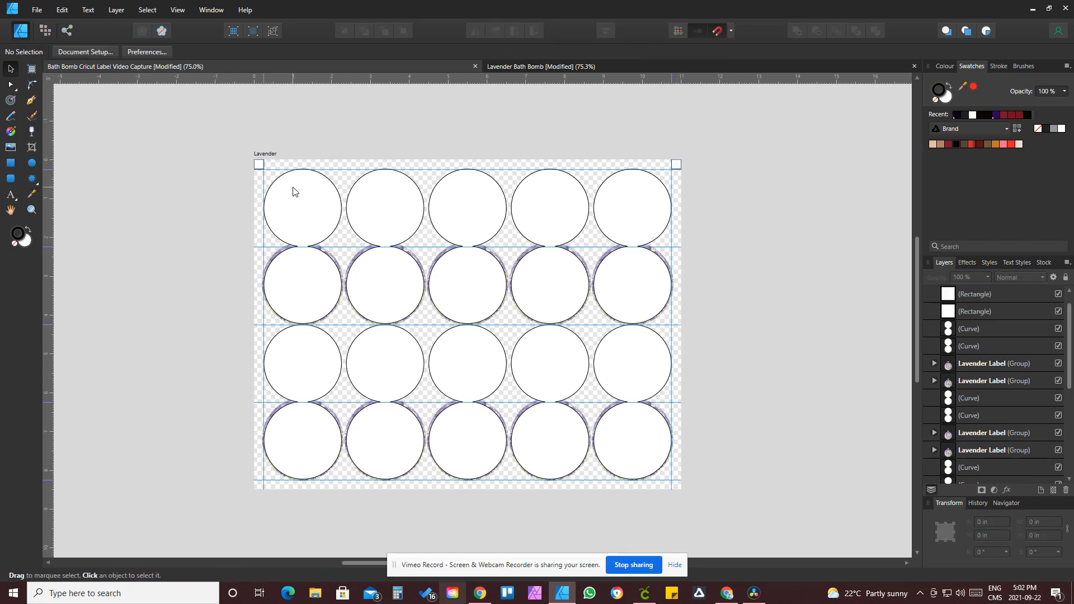
# Step: Group all the labels and cut outline circles on the sheet into one group
pyautogui.moveTo(290, 141); pyautogui.dragTo(639, 512)
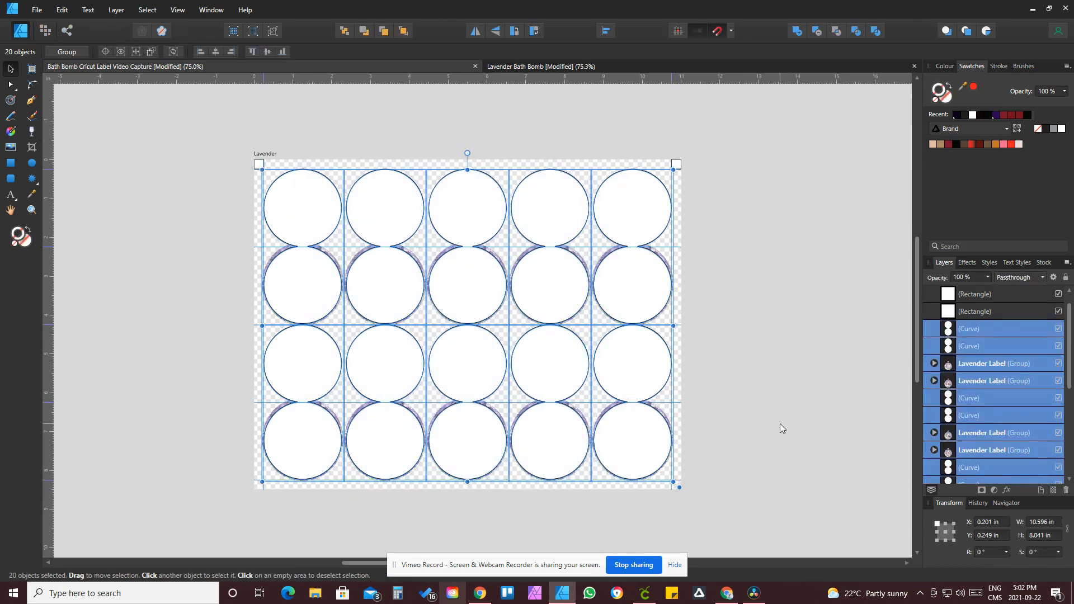
pyautogui.hotkey('ctrl', 'g')
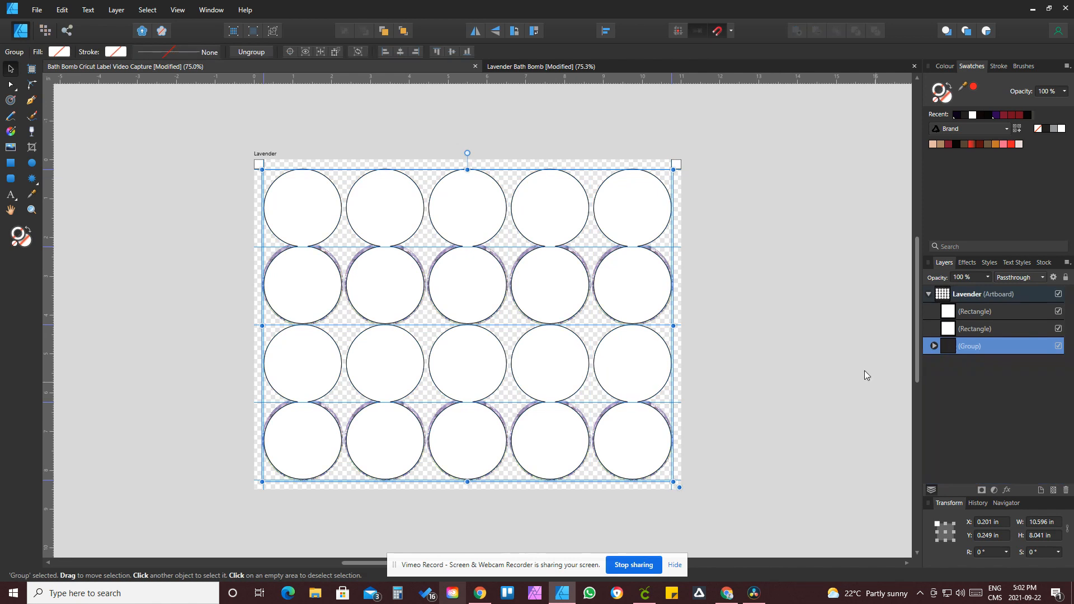
# Step: Center the combined label group horizontally and vertically on the artboard
pyautogui.click(605, 30)
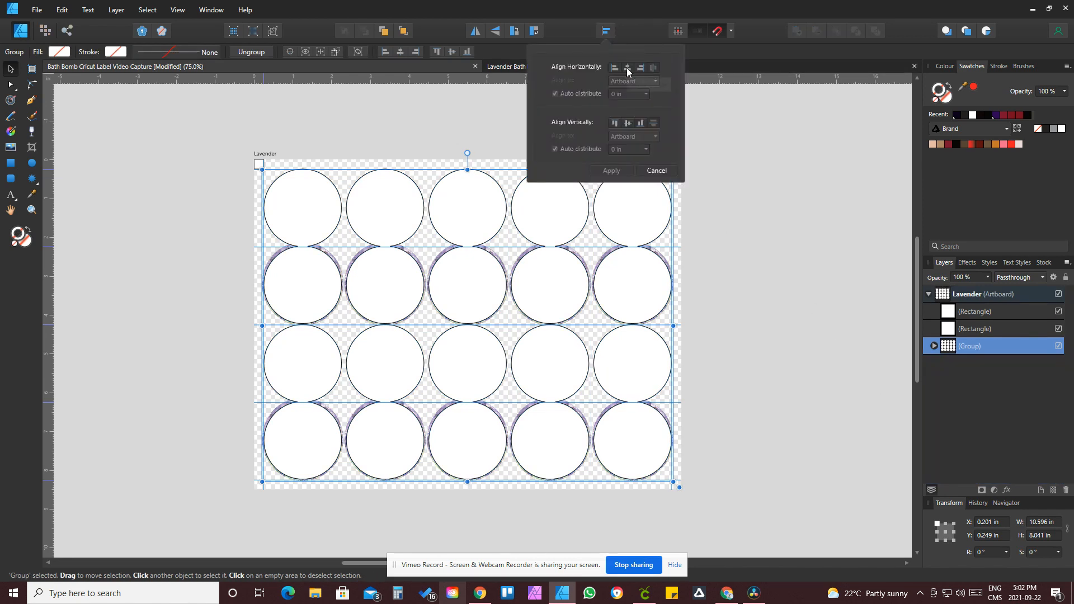
pyautogui.click(627, 68)
pyautogui.click(630, 123)
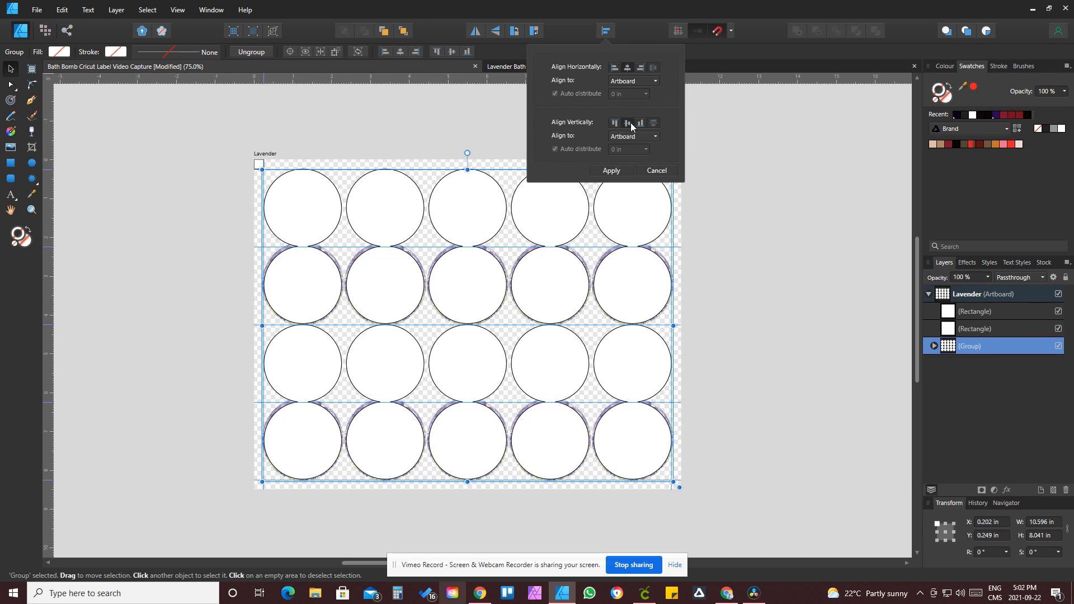
pyautogui.click(794, 265)
pyautogui.click(794, 265)
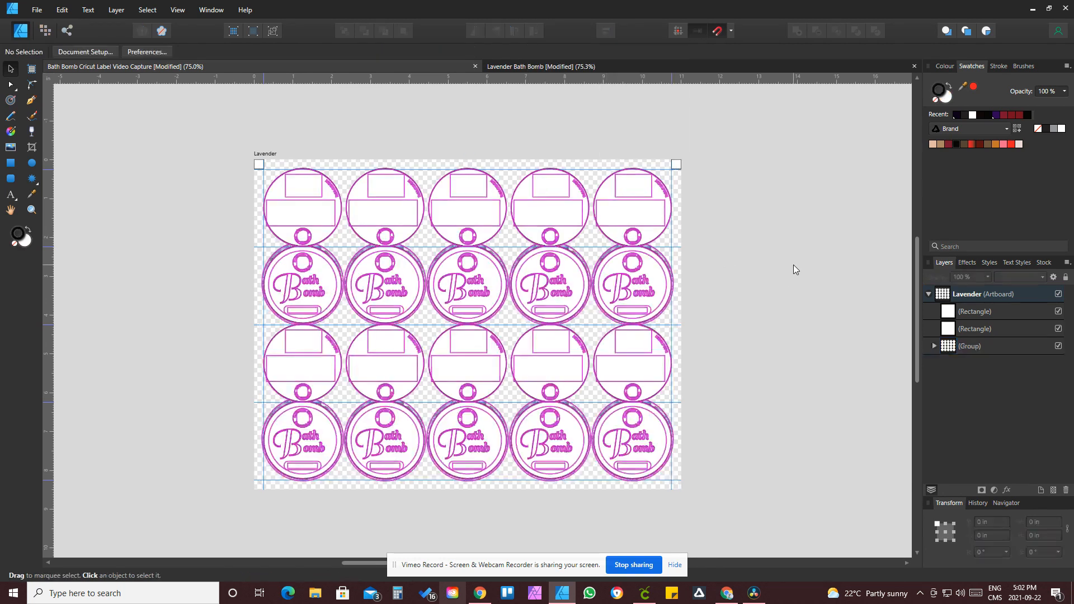
# Step: Ungroup the combined group of labels and cut outline circles
pyautogui.click(678, 166)
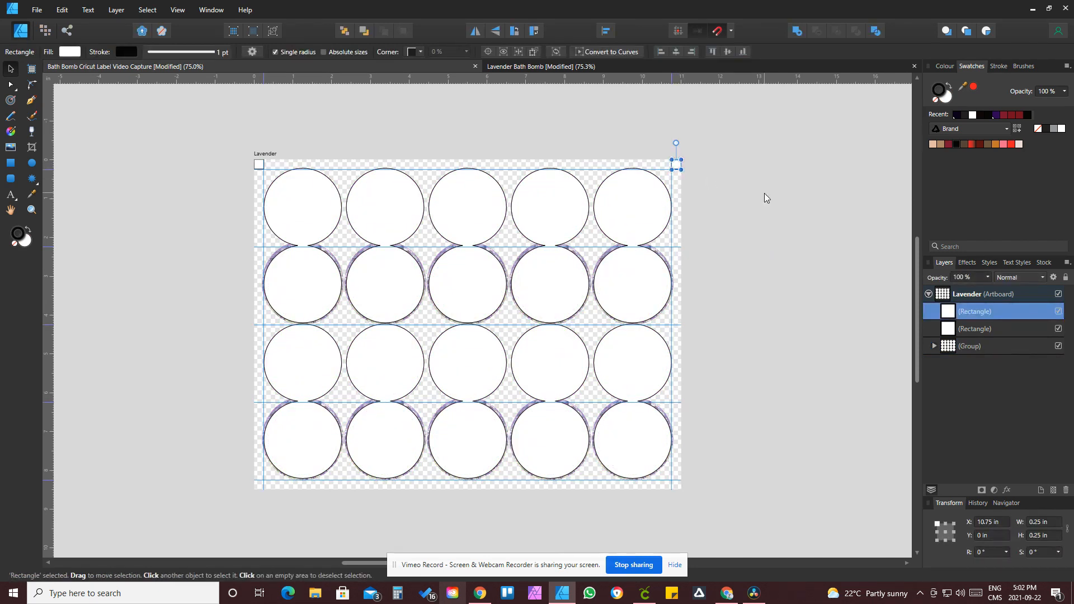
pyautogui.click(259, 166)
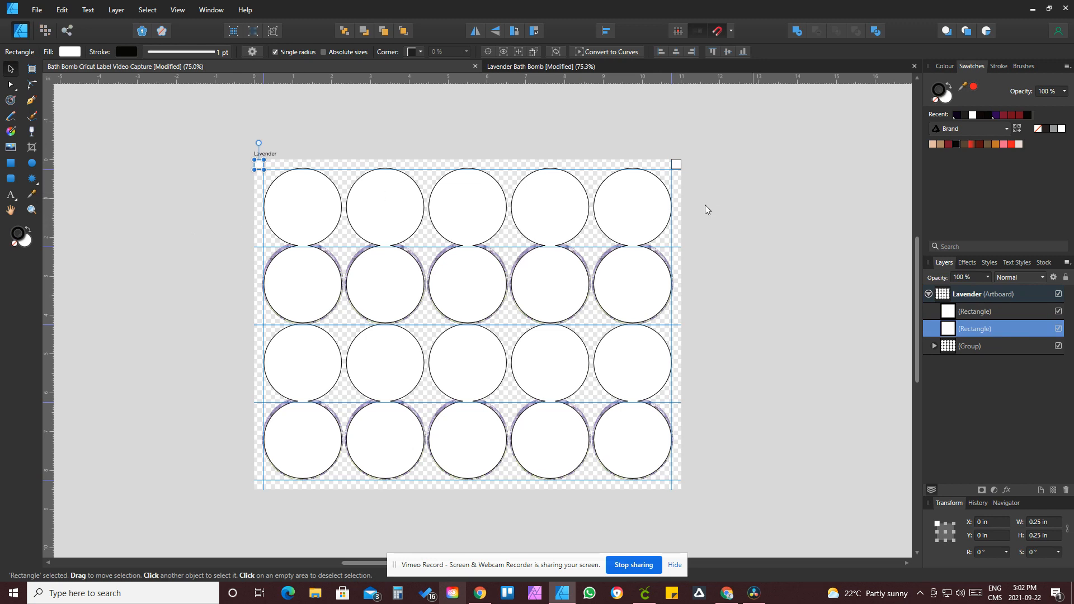
pyautogui.click(592, 315)
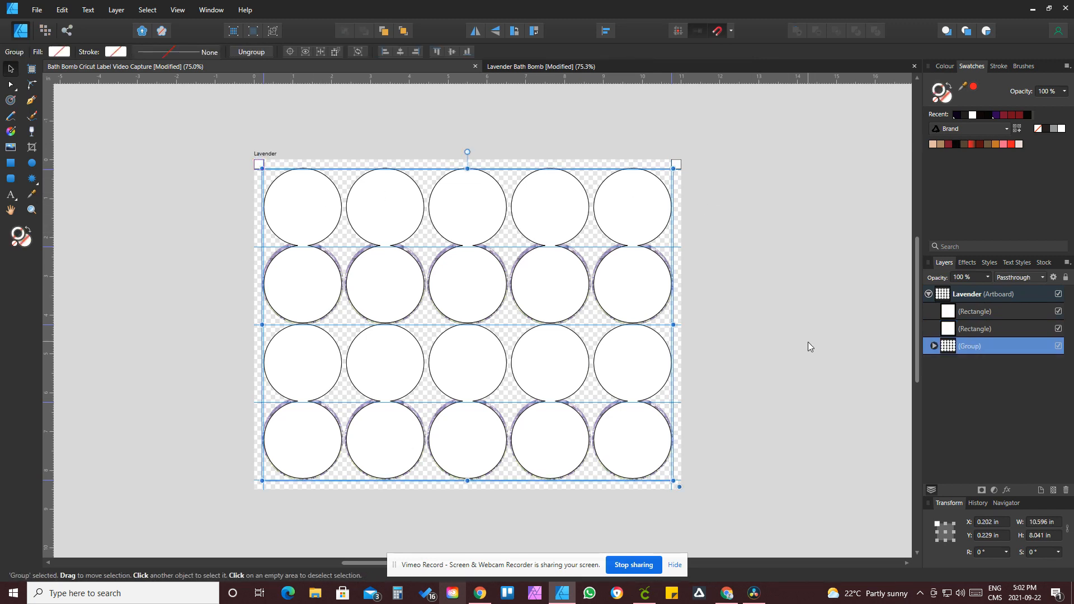
pyautogui.hotkey('ctrl', 'shift', 'g')
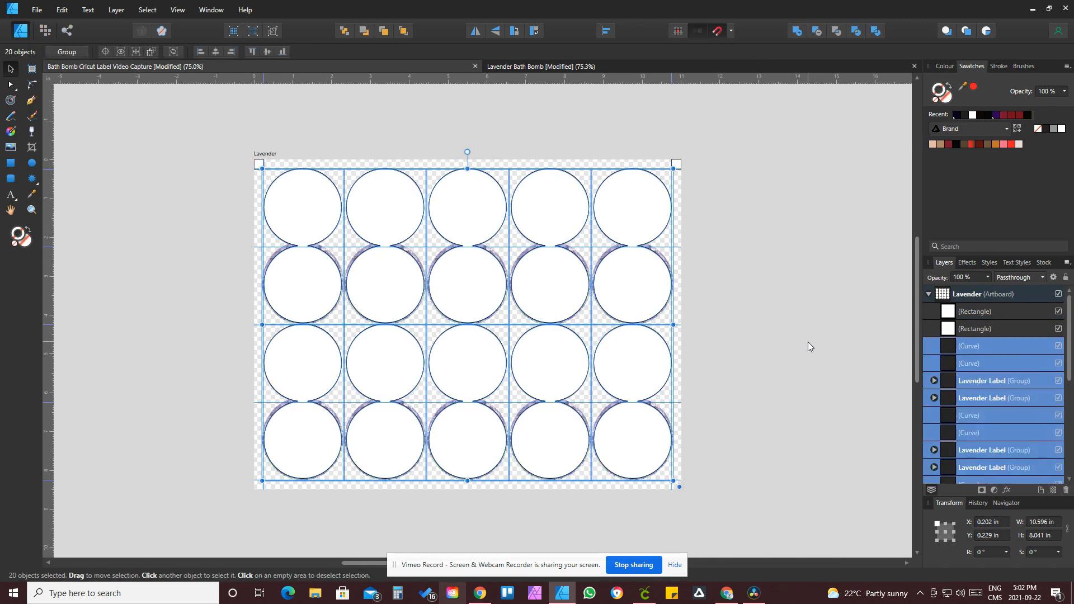
pyautogui.click(788, 329)
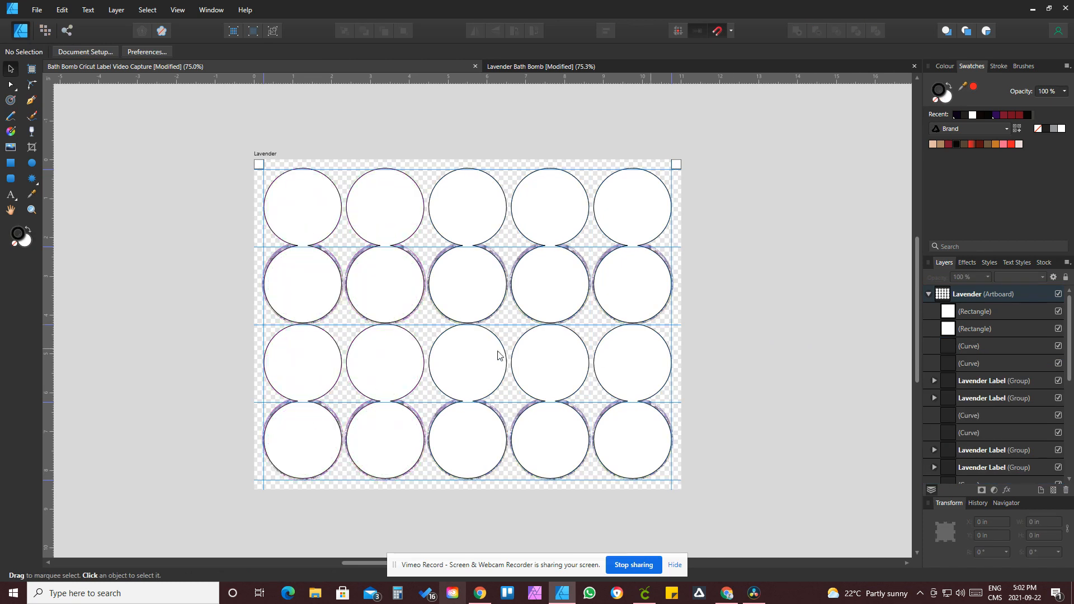
# Step: Move the first-column pair of cut outline circles to X 0.25 in, Y 0.229 in
pyautogui.click(302, 212)
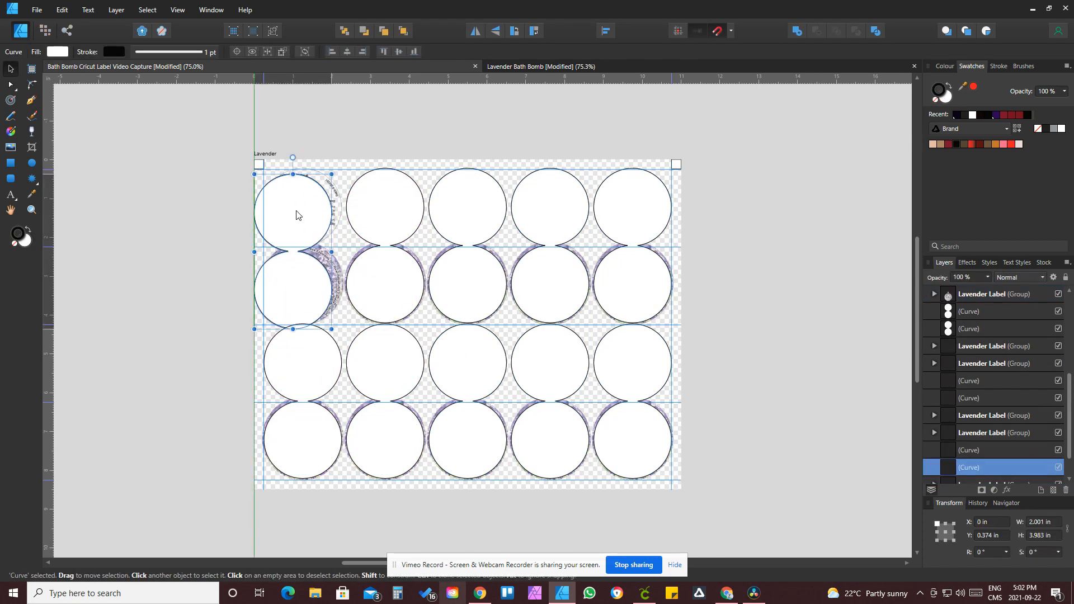
pyautogui.moveTo(300, 214); pyautogui.dragTo(307, 213)
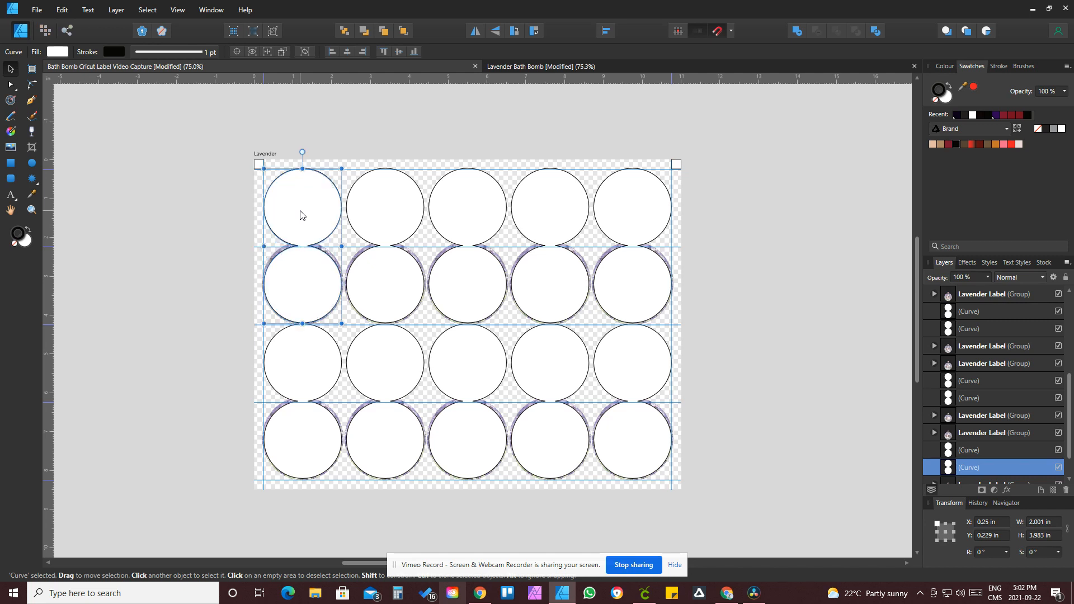
pyautogui.click(370, 134)
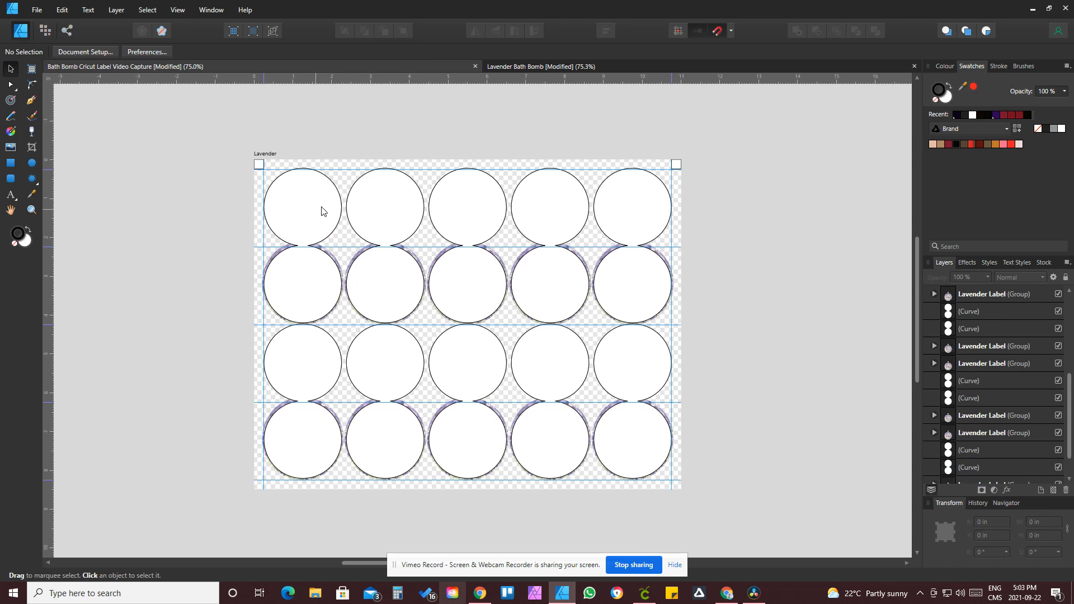
# Step: Group all ten cut outline circles together with both corner squares
pyautogui.click(298, 211)
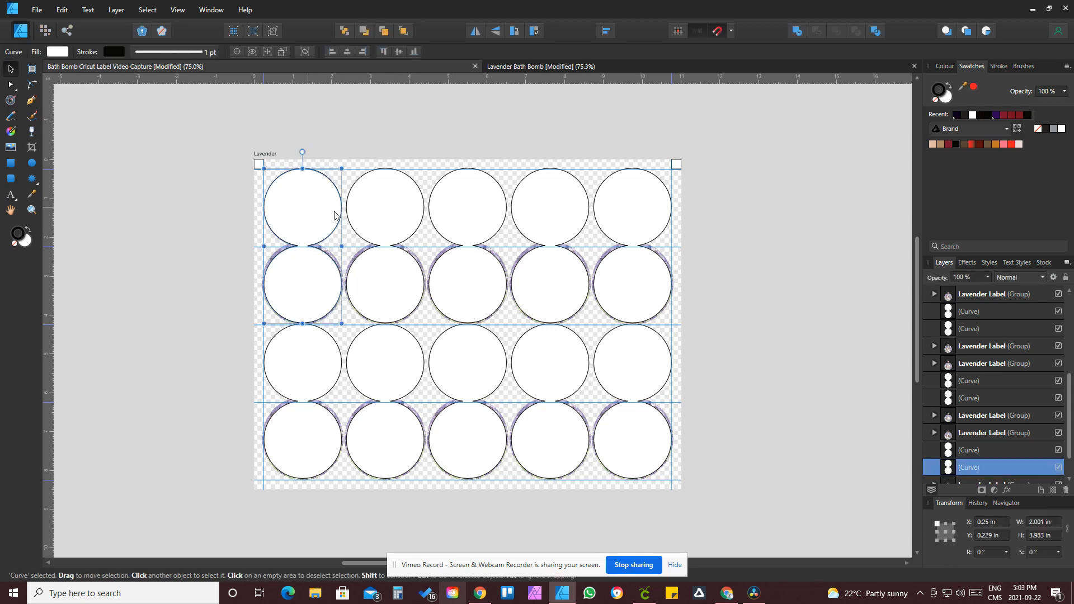
pyautogui.keyDown('shift'); pyautogui.click(391, 221); pyautogui.keyUp('shift')
pyautogui.keyDown('shift'); pyautogui.click(460, 225); pyautogui.keyUp('shift')
pyautogui.keyDown('shift'); pyautogui.click(567, 223); pyautogui.keyUp('shift')
pyautogui.keyDown('shift'); pyautogui.click(626, 231); pyautogui.keyUp('shift')
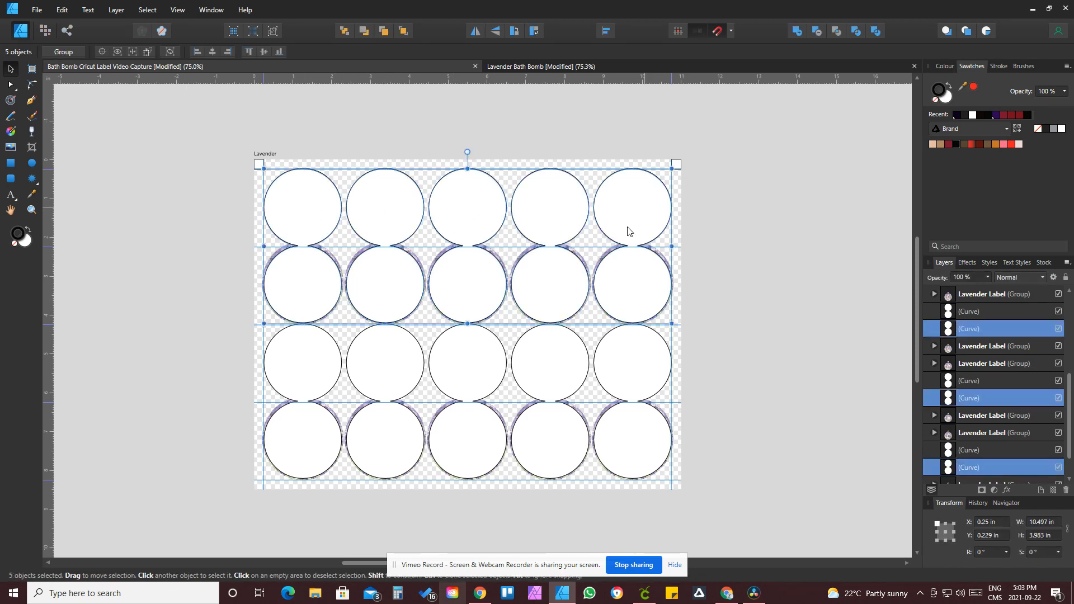
pyautogui.keyDown('shift'); pyautogui.click(334, 365); pyautogui.keyUp('shift')
pyautogui.keyDown('shift'); pyautogui.click(367, 372); pyautogui.keyUp('shift')
pyautogui.keyDown('shift'); pyautogui.click(465, 372); pyautogui.keyUp('shift')
pyautogui.keyDown('shift'); pyautogui.click(544, 372); pyautogui.keyUp('shift')
pyautogui.keyDown('shift'); pyautogui.click(640, 375); pyautogui.keyUp('shift')
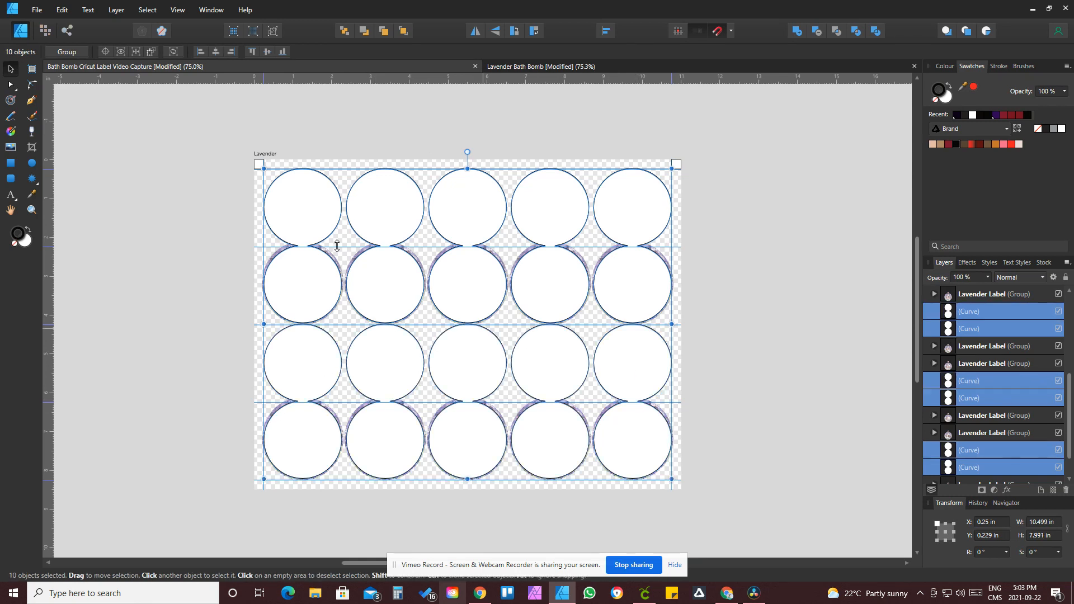
pyautogui.keyDown('shift'); pyautogui.click(258, 165); pyautogui.keyUp('shift')
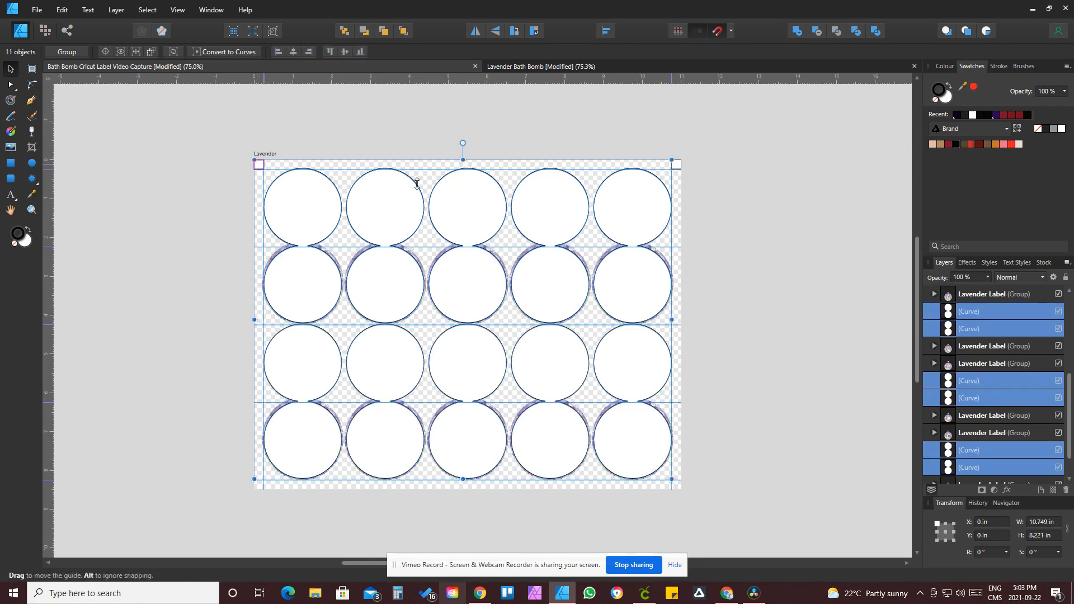
pyautogui.keyDown('shift'); pyautogui.click(677, 170); pyautogui.keyUp('shift')
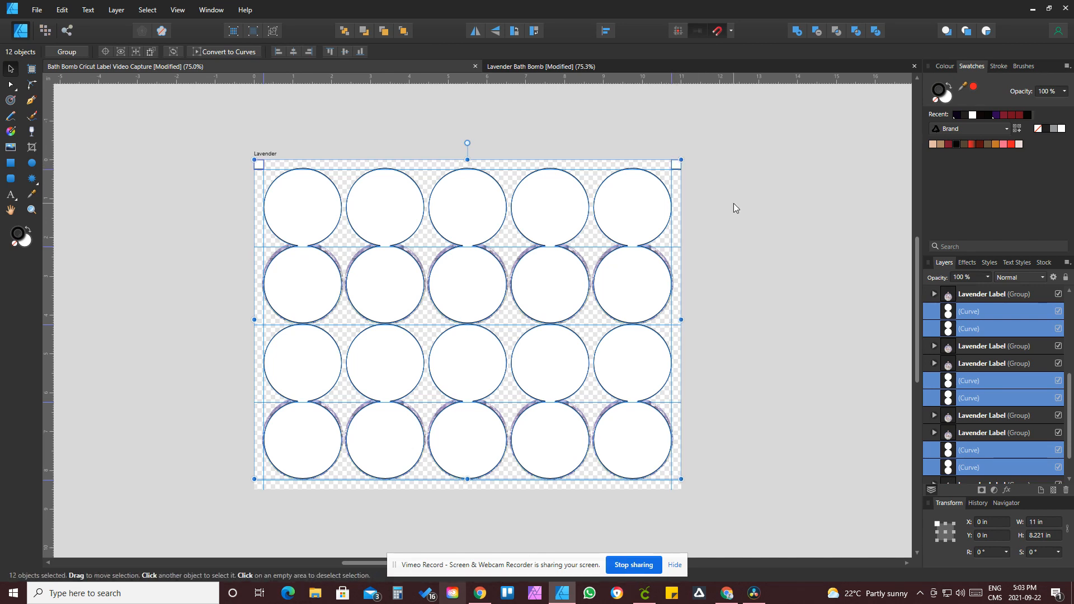
pyautogui.hotkey('ctrl', 'g')
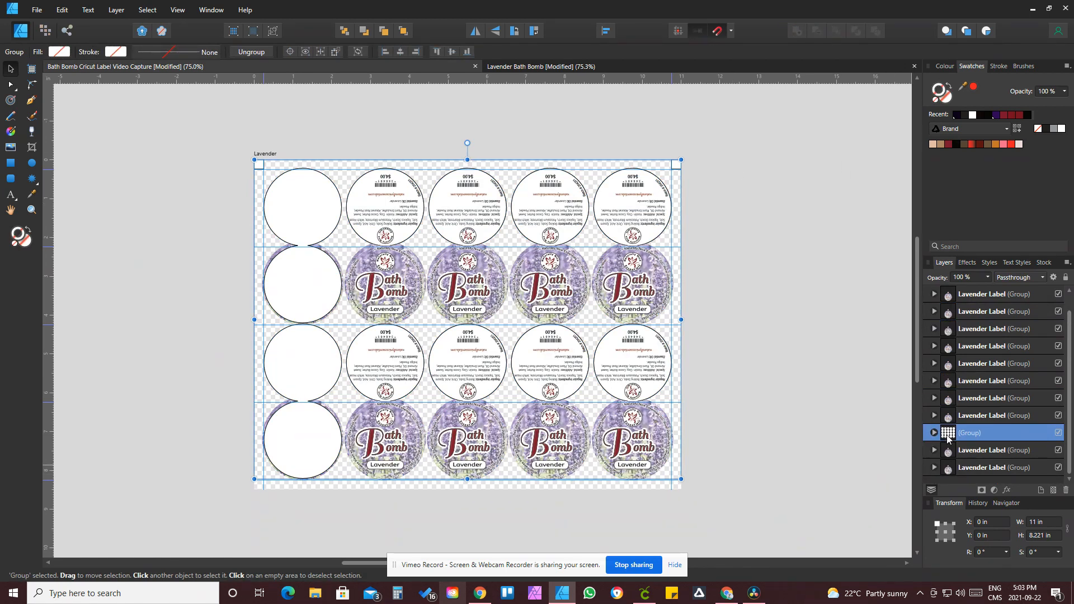
# Step: Move the cut outline group to the front of the layer stack
pyautogui.rightClick(304, 290)
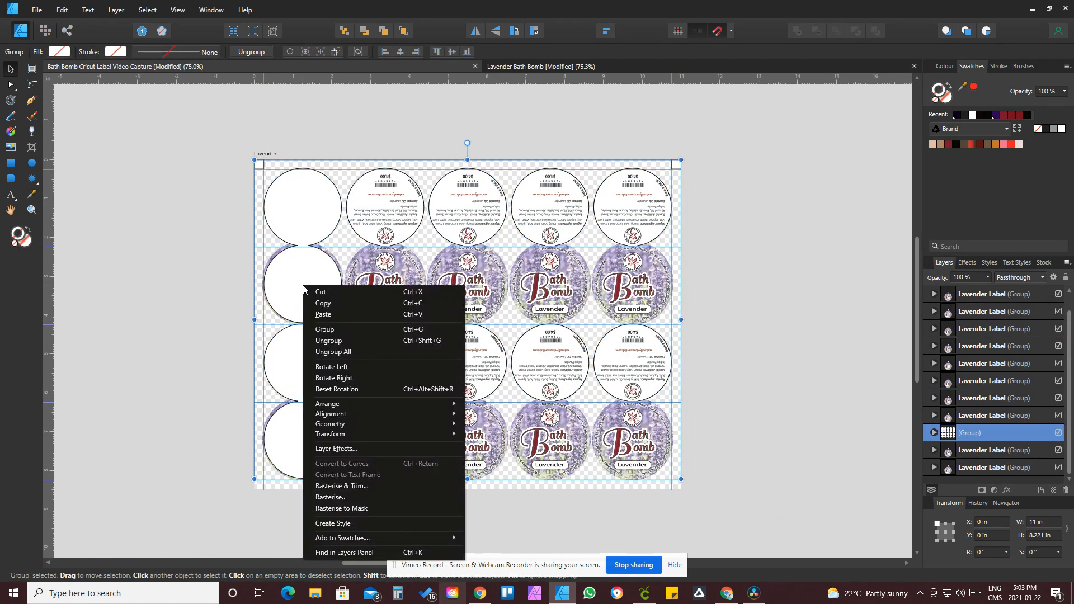
pyautogui.moveTo(392, 404)
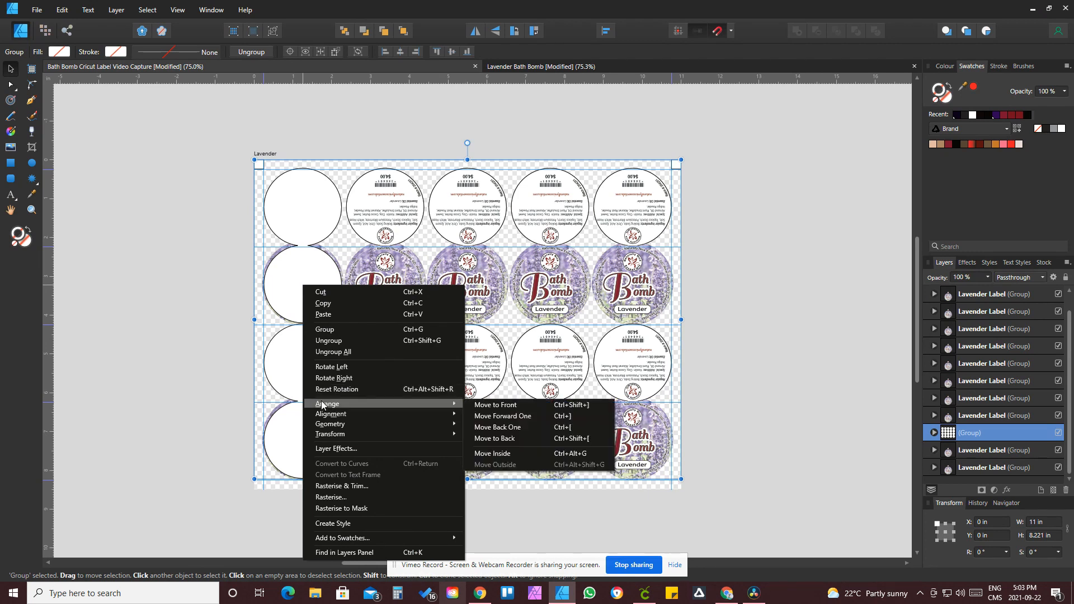
pyautogui.click(498, 405)
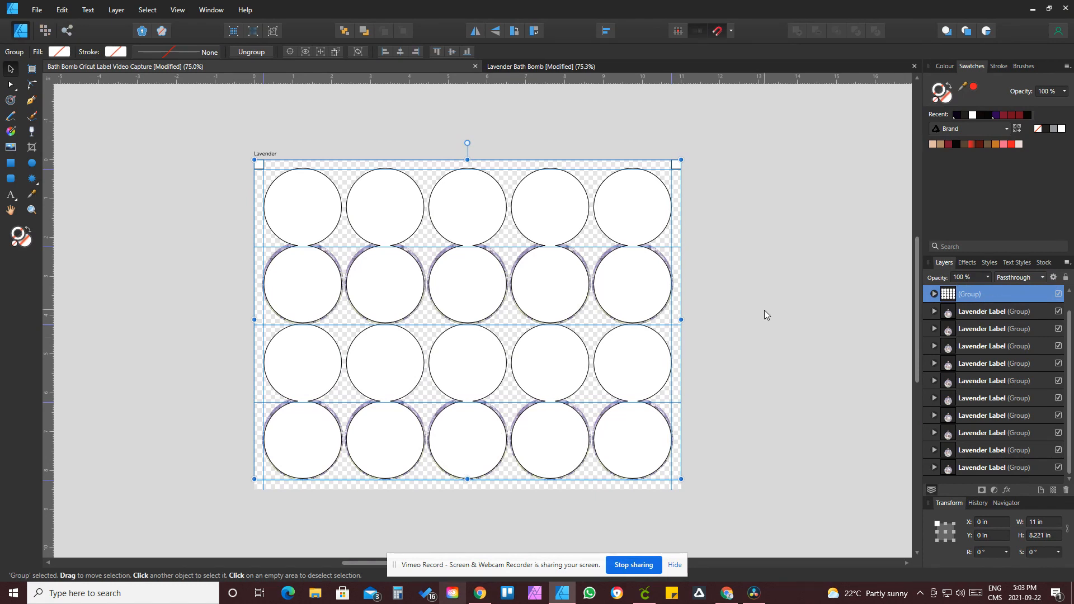
# Step: Rename the cut outline group as CRICUT
pyautogui.doubleClick(977, 294)
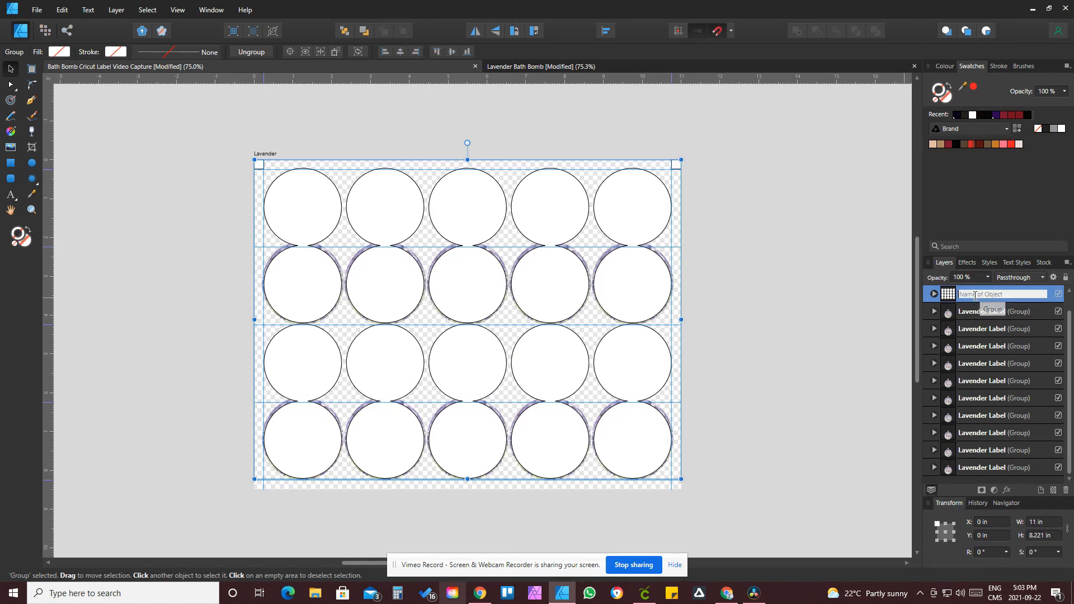
pyautogui.write('cRICU')
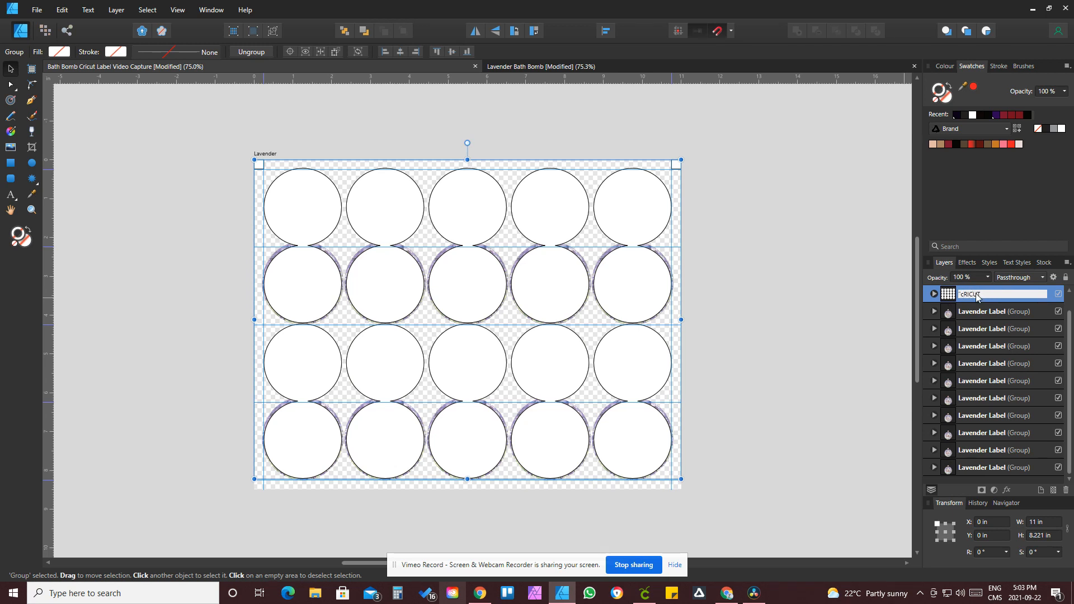
pyautogui.write('T')
pyautogui.press('BackSpace')
pyautogui.press('BackSpace')
pyautogui.press('BackSpace')
pyautogui.press('BackSpace')
pyautogui.press('BackSpace')
pyautogui.press('BackSpace')
pyautogui.write('cRICU')
pyautogui.press('Return')
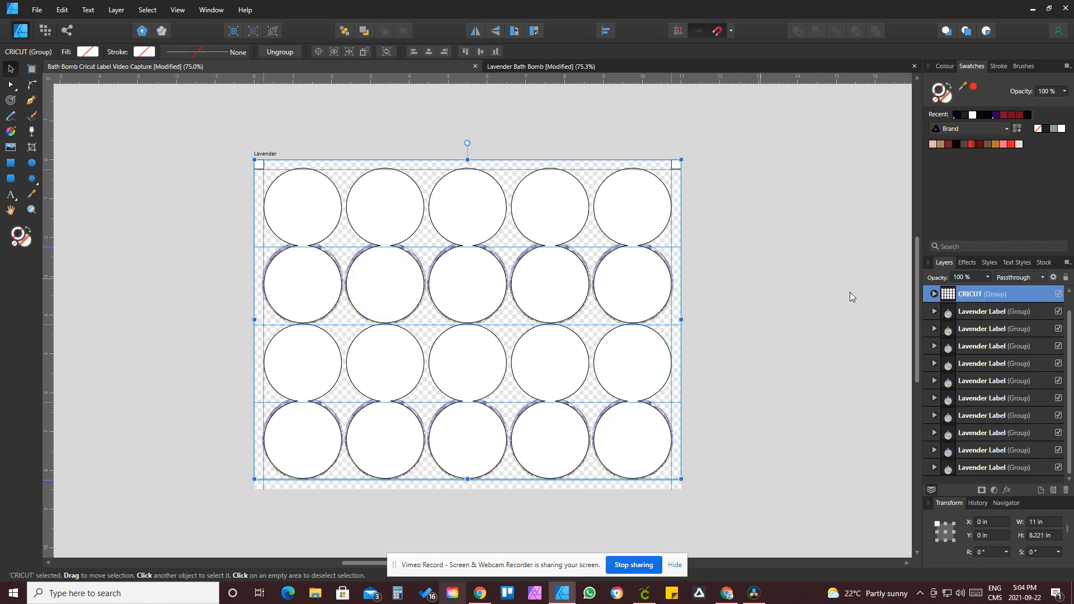
# Step: Hide the CRICUT group and print the label sheet on the Canon MP240 series printer
pyautogui.click(1057, 293)
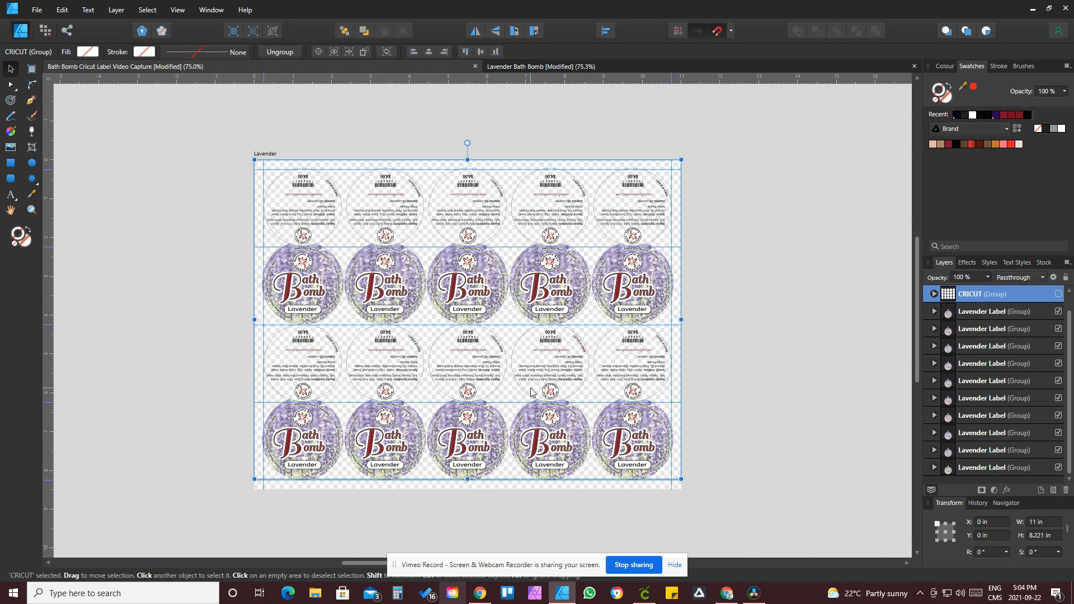
pyautogui.click(34, 14)
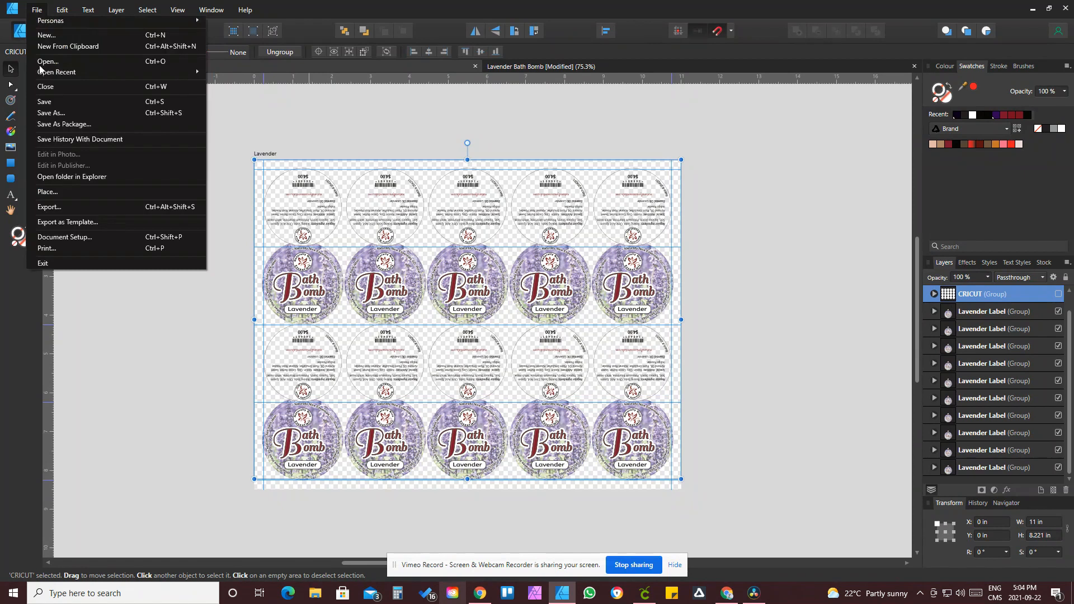
pyautogui.click(47, 249)
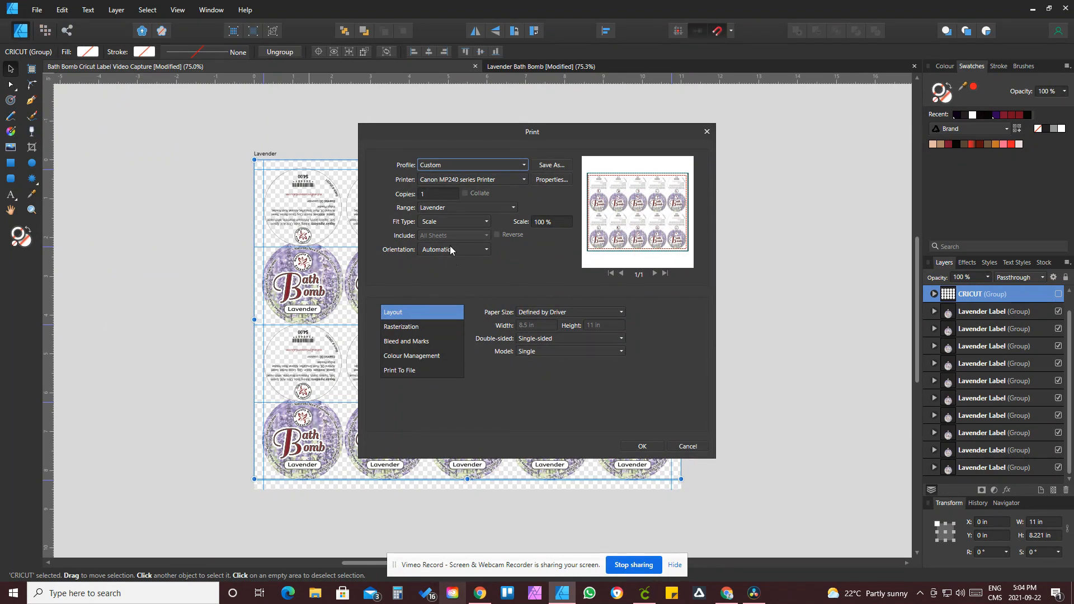
pyautogui.click(649, 445)
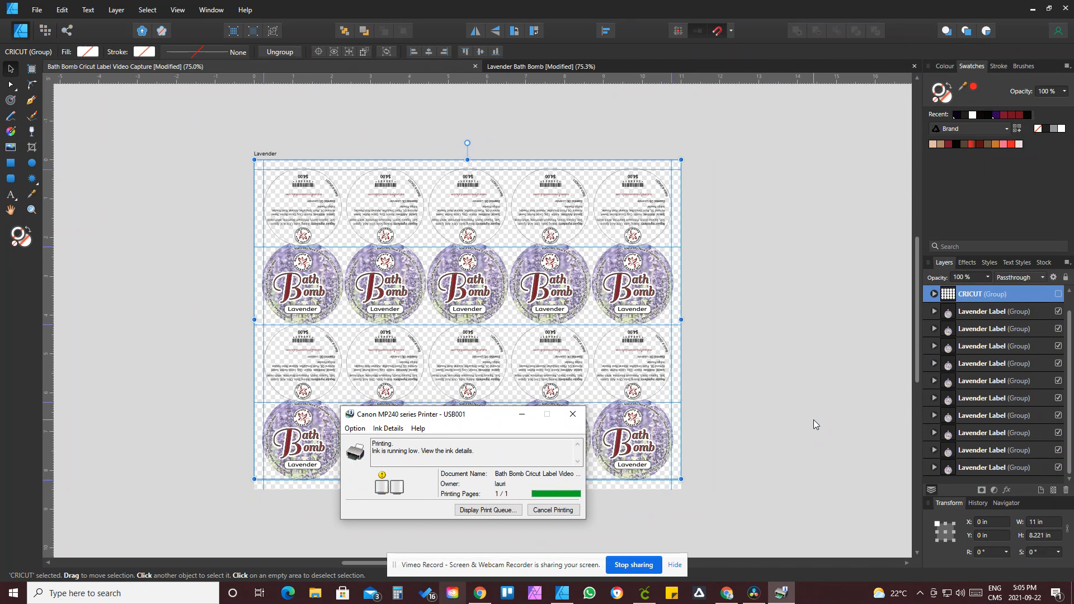
pyautogui.click(780, 383)
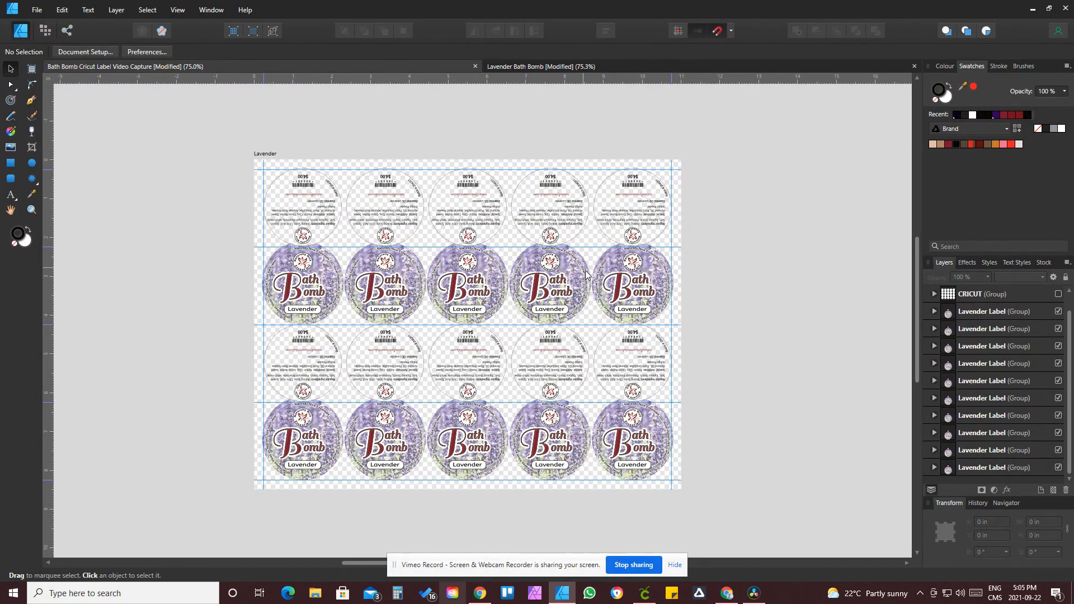
# Step: Zoom in to inspect the label artwork closely, then zoom back out over the sheet
pyautogui.click(32, 210)
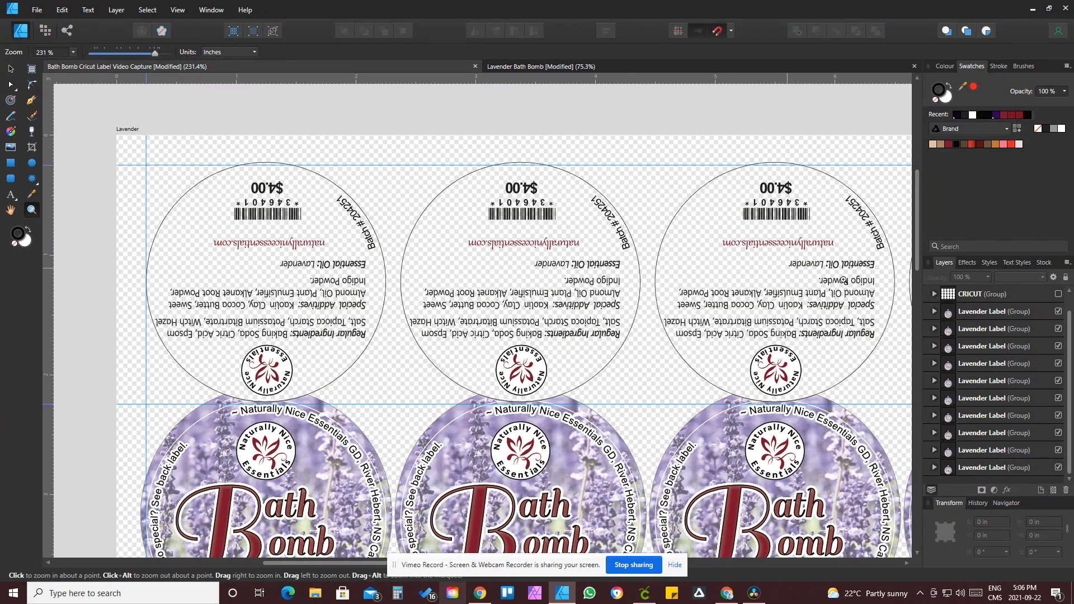
pyautogui.click(1057, 294)
pyautogui.hotkey('ctrl', '-')
pyautogui.hotkey('ctrl', '-')
pyautogui.hotkey('ctrl', '-')
pyautogui.scroll(-5, 318, 254)
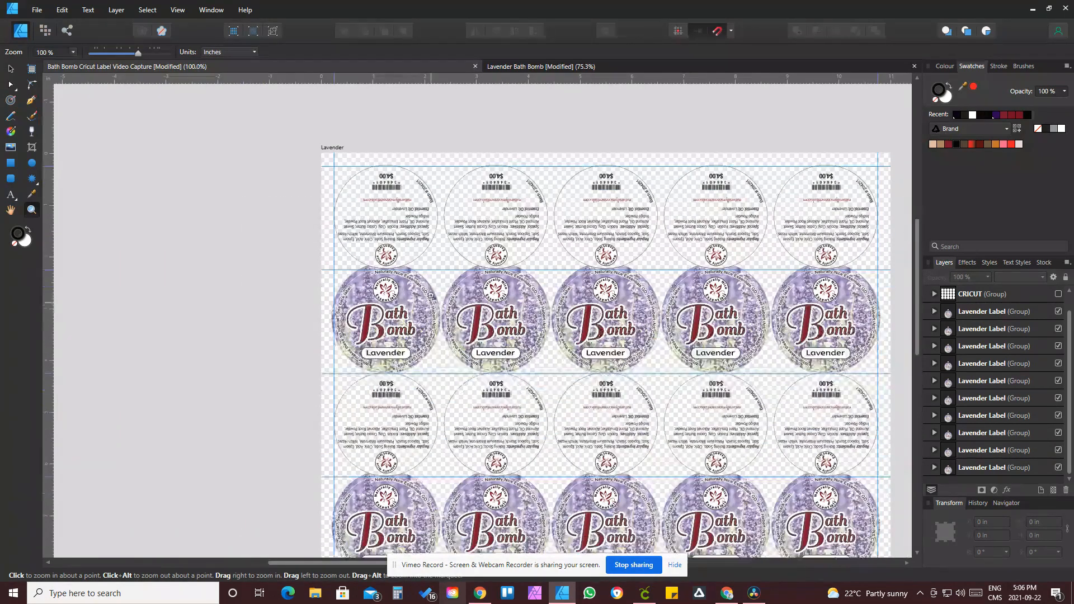
pyautogui.click(11, 69)
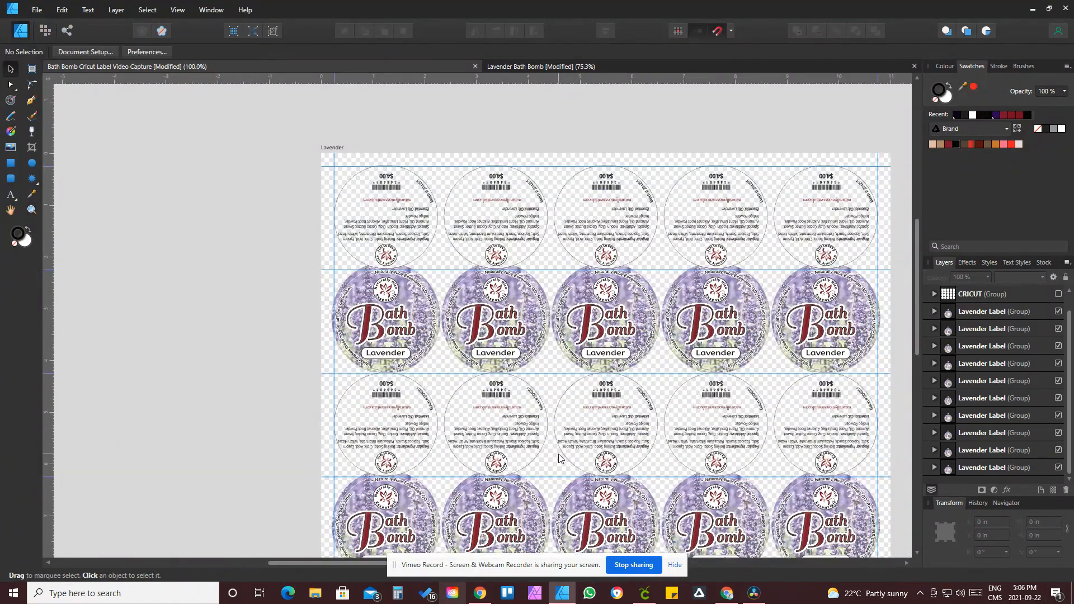
pyautogui.scroll(-2, 560, 459)
pyautogui.moveTo(374, 101); pyautogui.dragTo(786, 546)
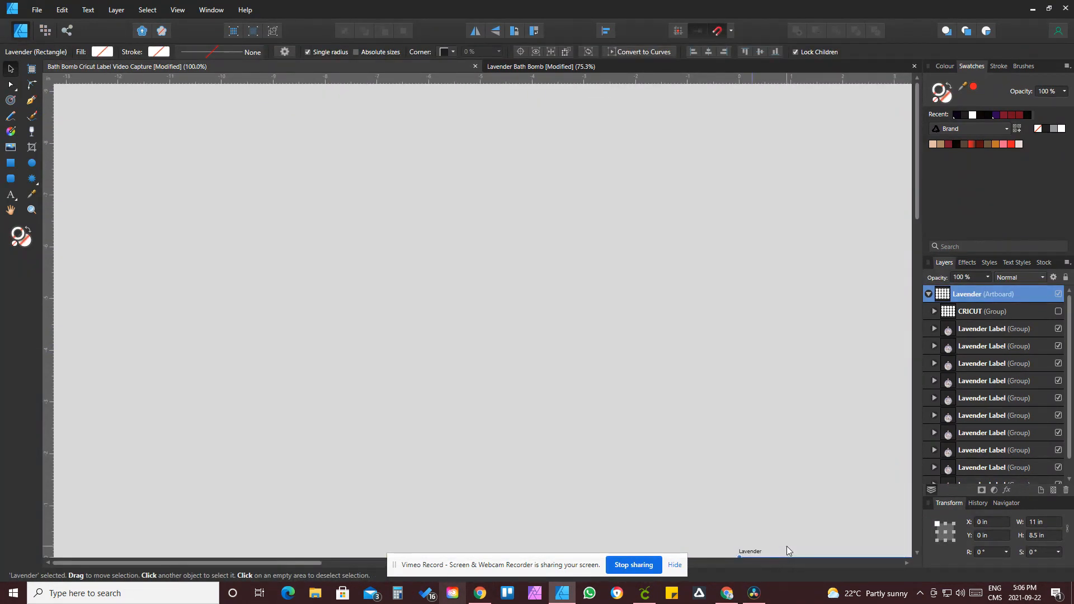
pyautogui.hotkey('ctrl', 'z')
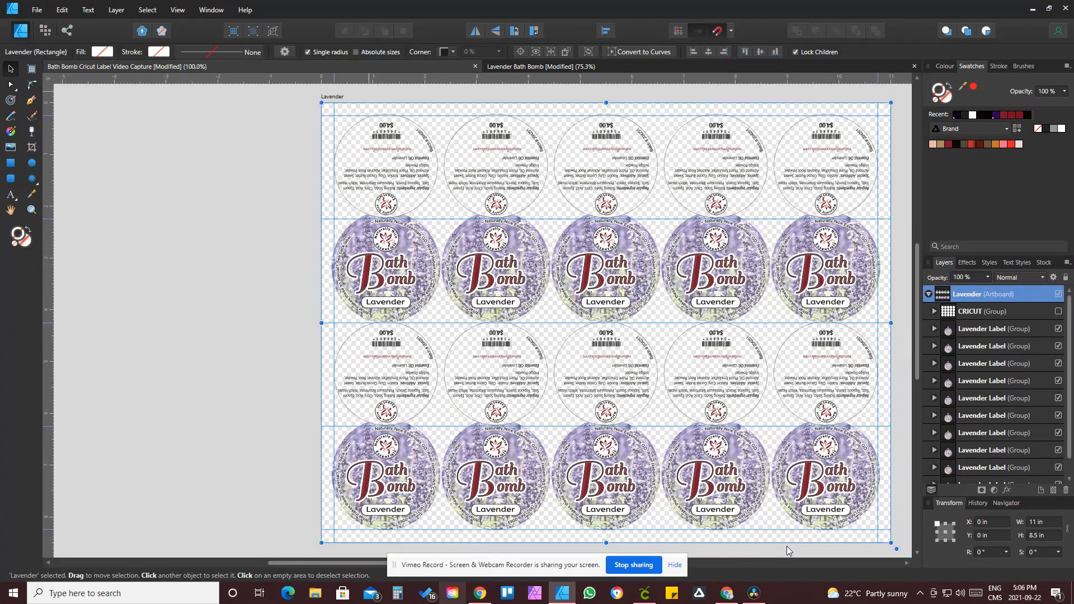
pyautogui.scroll(-1, 649, 476)
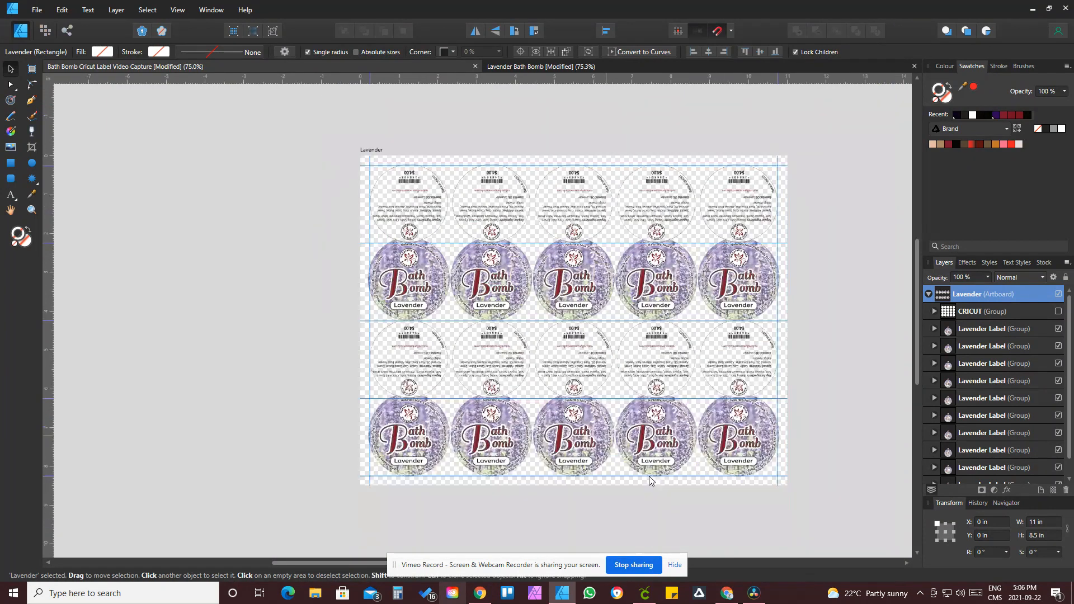
pyautogui.click(307, 165)
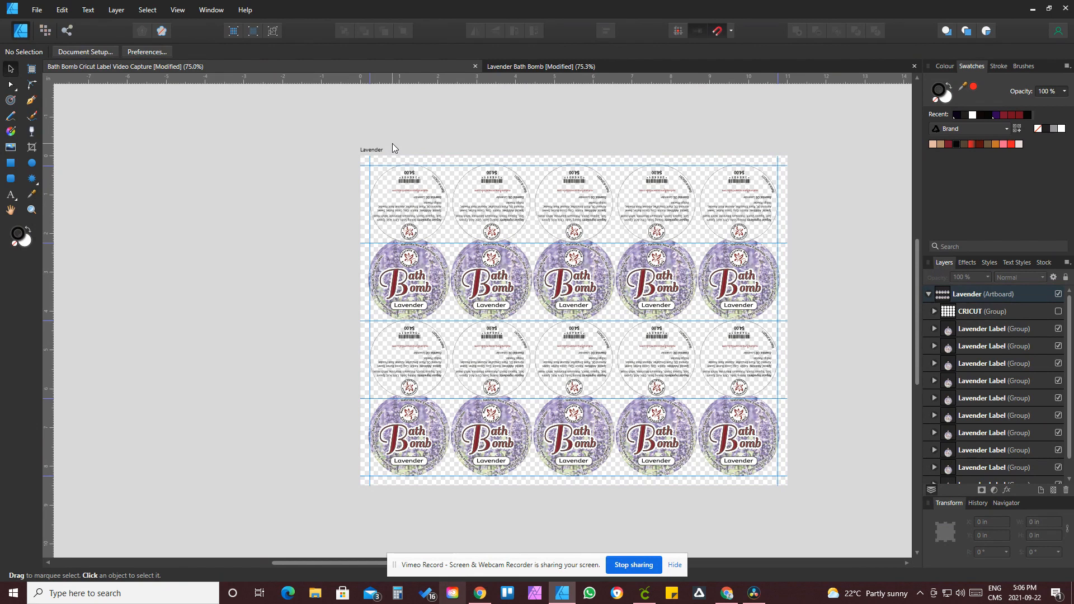
pyautogui.moveTo(391, 143); pyautogui.dragTo(612, 412)
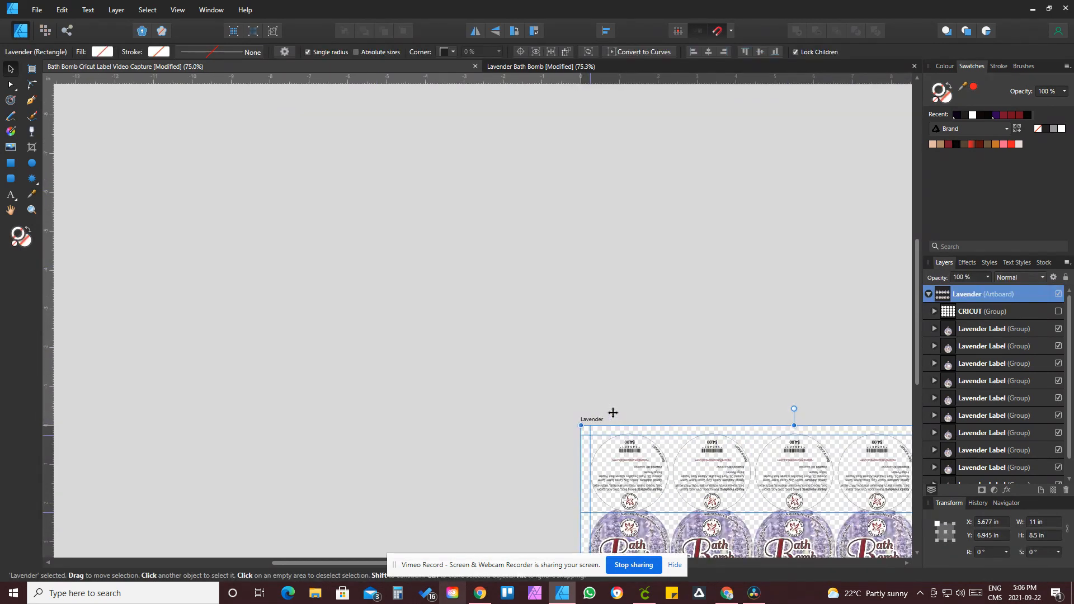
pyautogui.hotkey('ctrl', 'z')
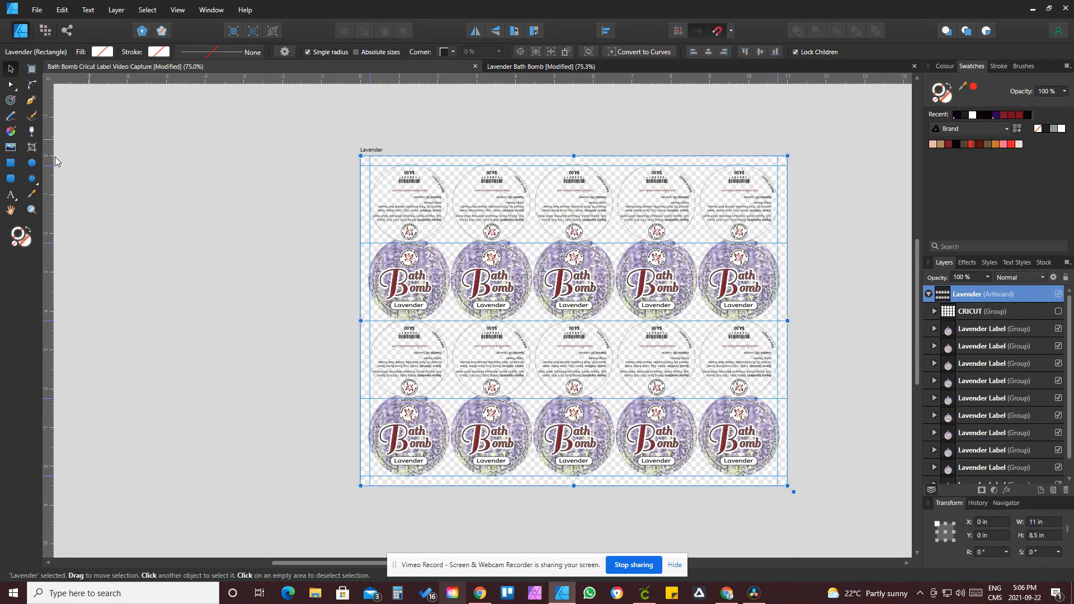
pyautogui.click(212, 257)
# Step: Group all the Lavender Label groups together and rename the new group LAVENDER
pyautogui.moveTo(406, 138); pyautogui.dragTo(743, 502)
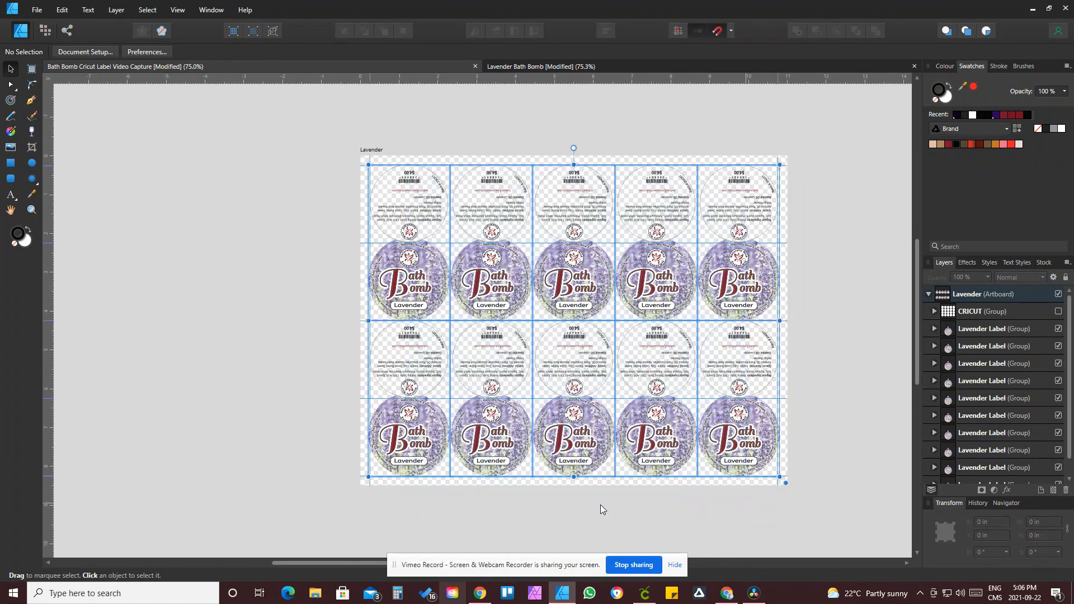
pyautogui.hotkey('ctrl', 'g')
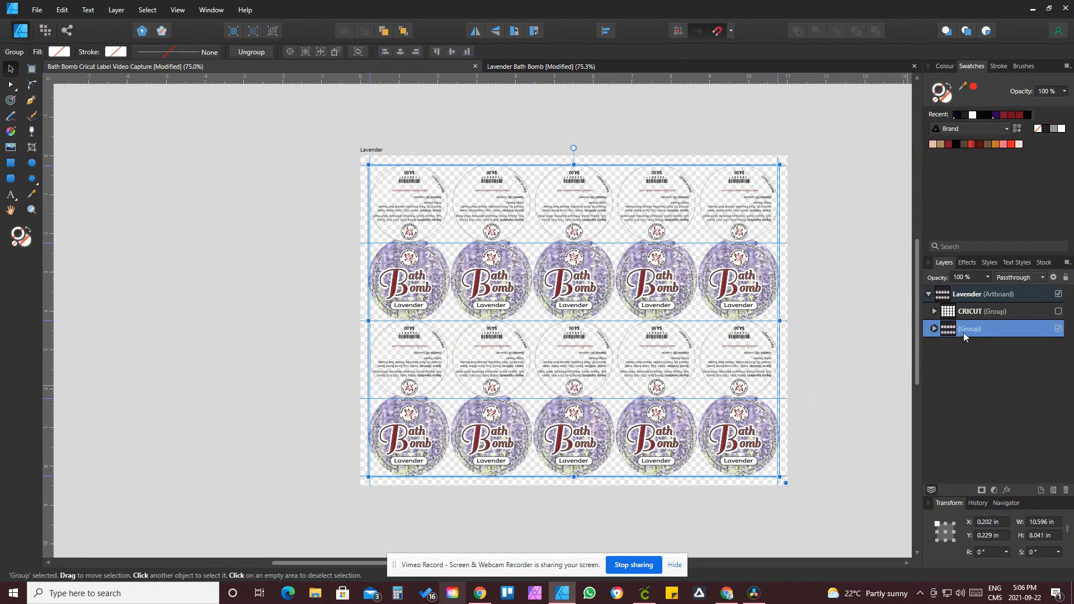
pyautogui.doubleClick(981, 328)
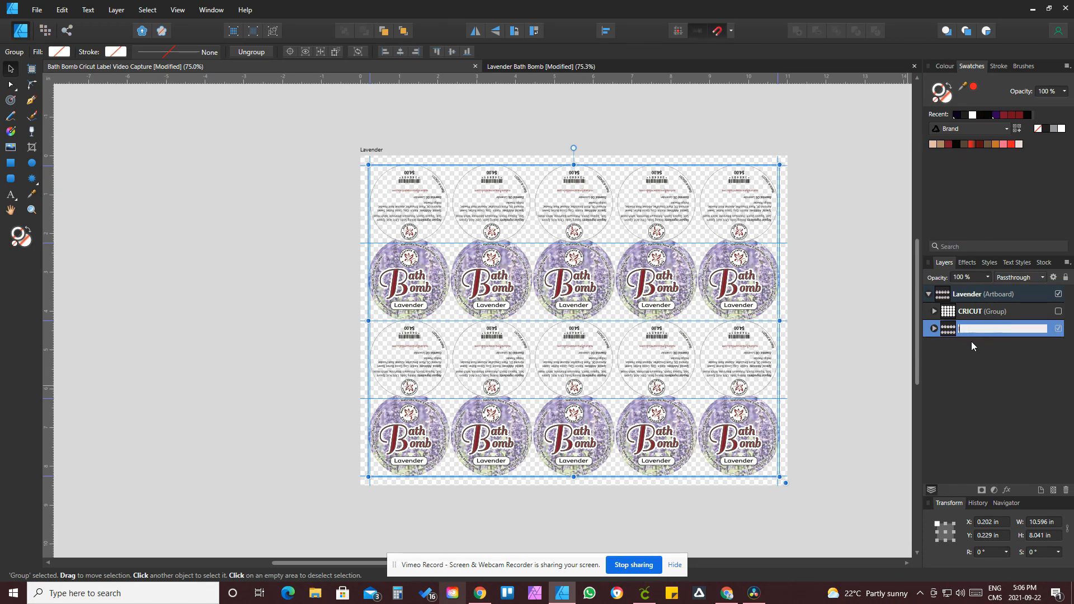
pyautogui.write('LAVENDER')
pyautogui.press('Return')
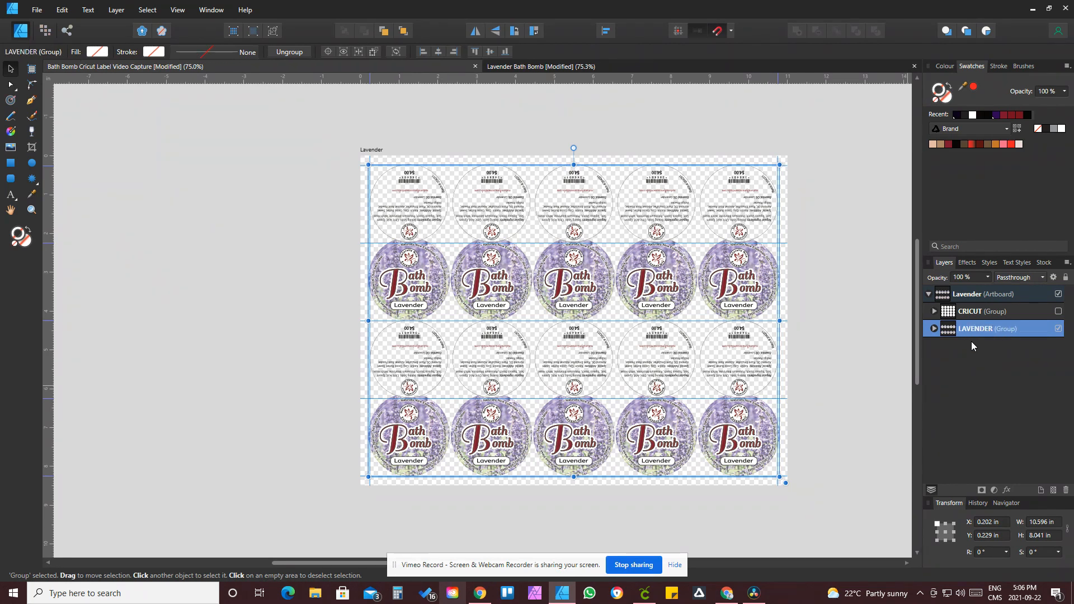
# Step: Hide the LAVENDER group and show the CRICUT group, then deselect everything
pyautogui.click(1058, 329)
pyautogui.click(1058, 311)
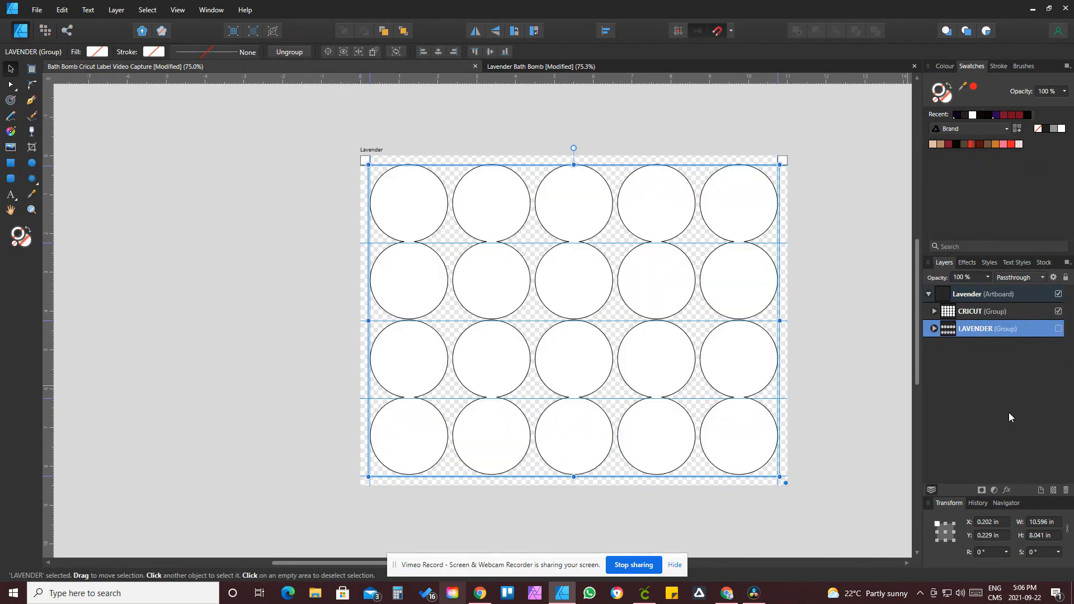
pyautogui.click(835, 290)
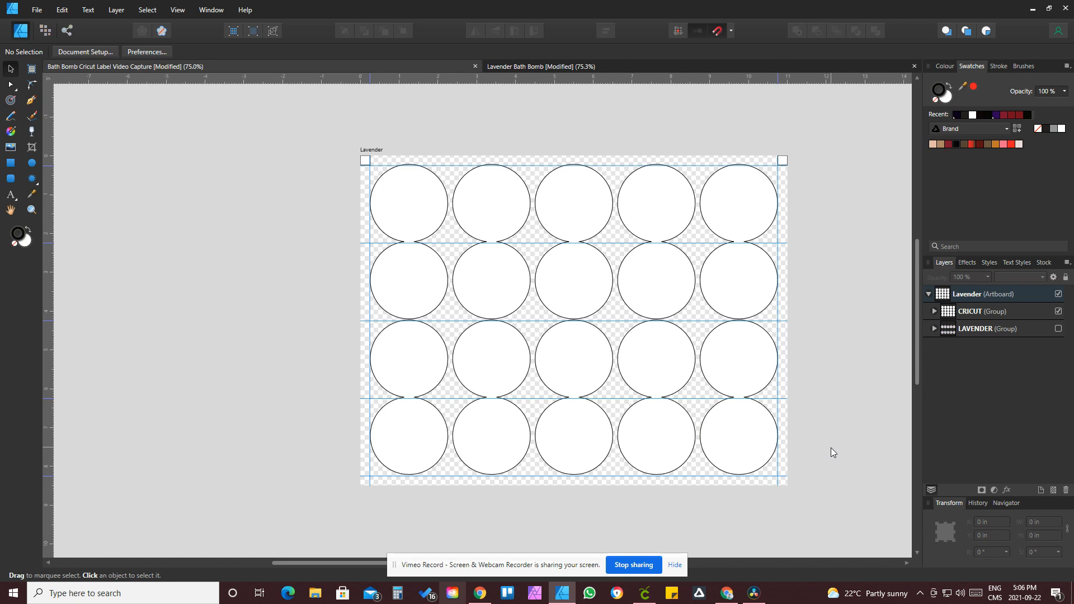
pyautogui.hotkey('ctrl', '0')
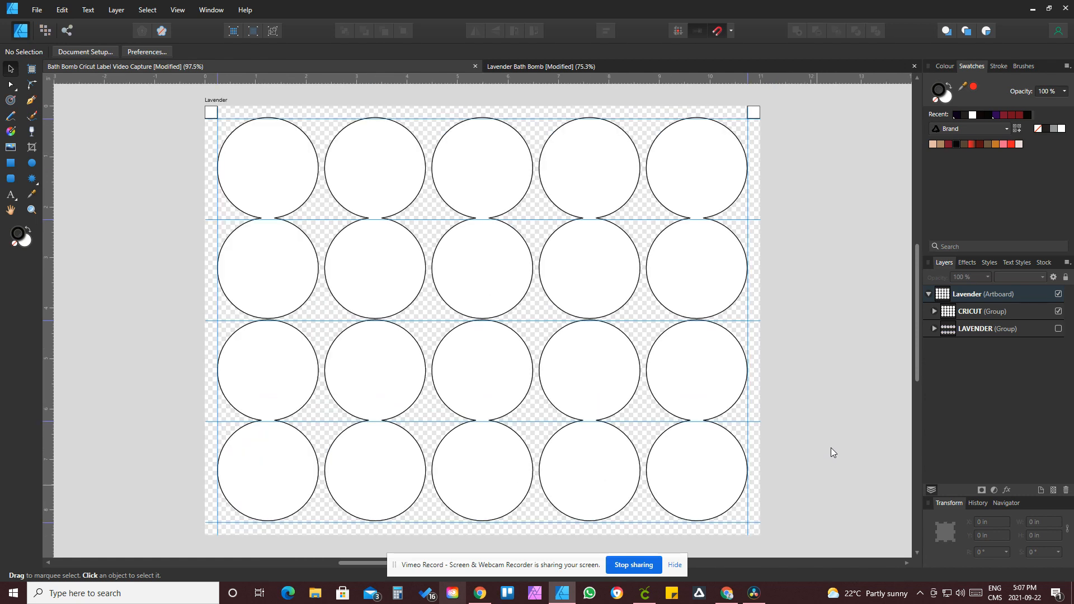
# Step: Export the artboard as an SVG file named Bath Bomb Cricut Label.svg in the Tea & Milk folder
pyautogui.click(36, 10)
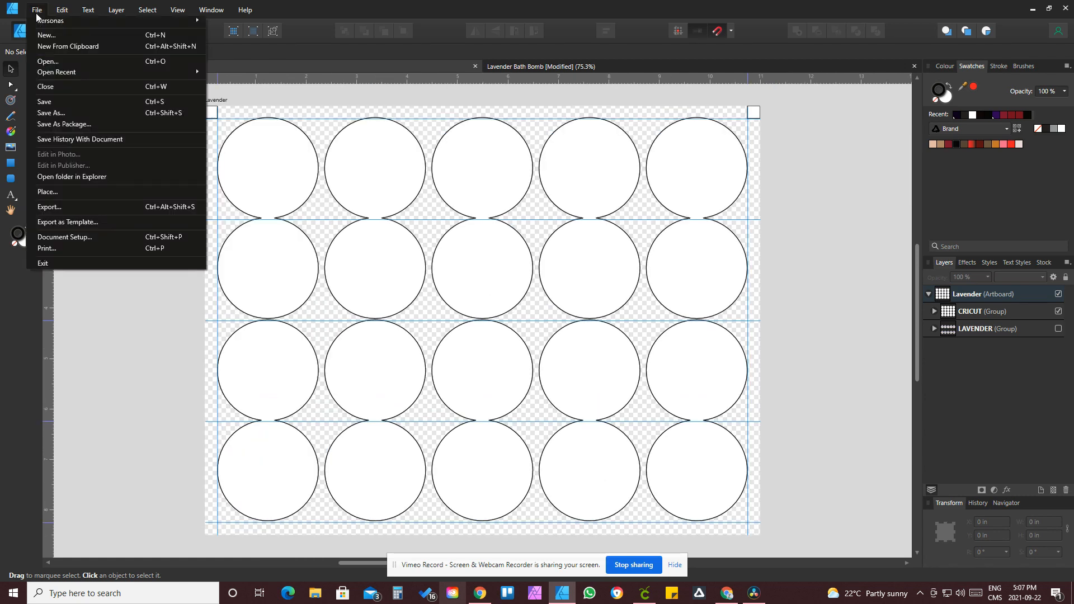
pyautogui.click(62, 207)
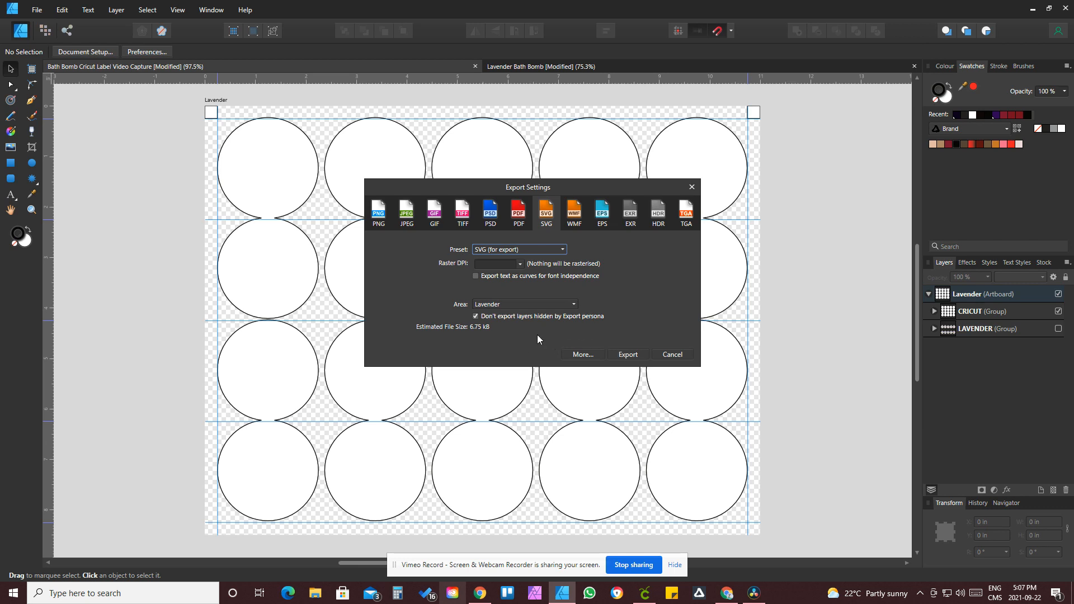
pyautogui.click(627, 355)
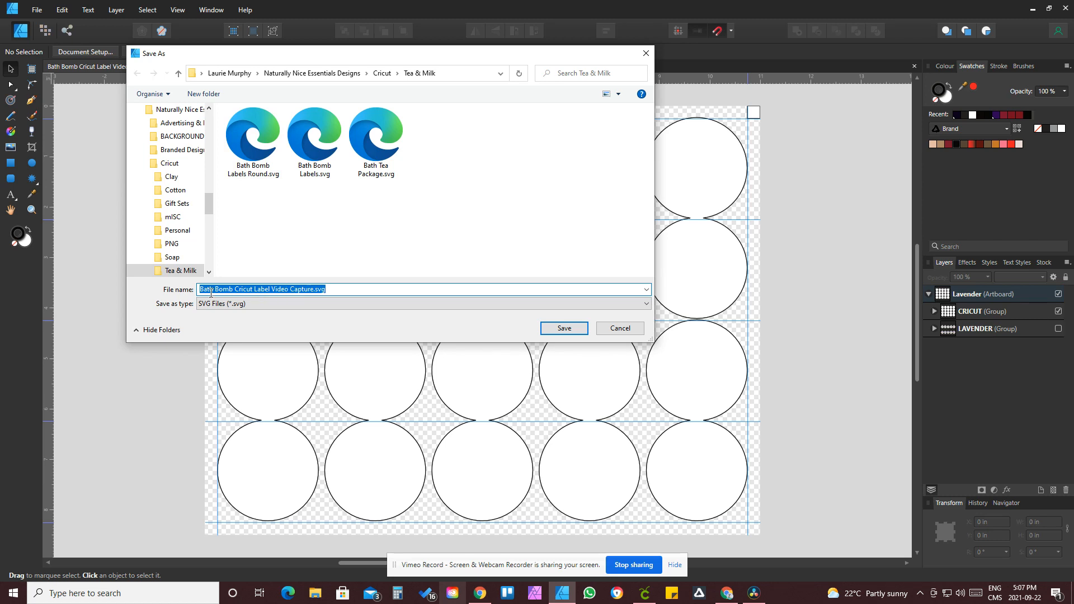
pyautogui.doubleClick(300, 290)
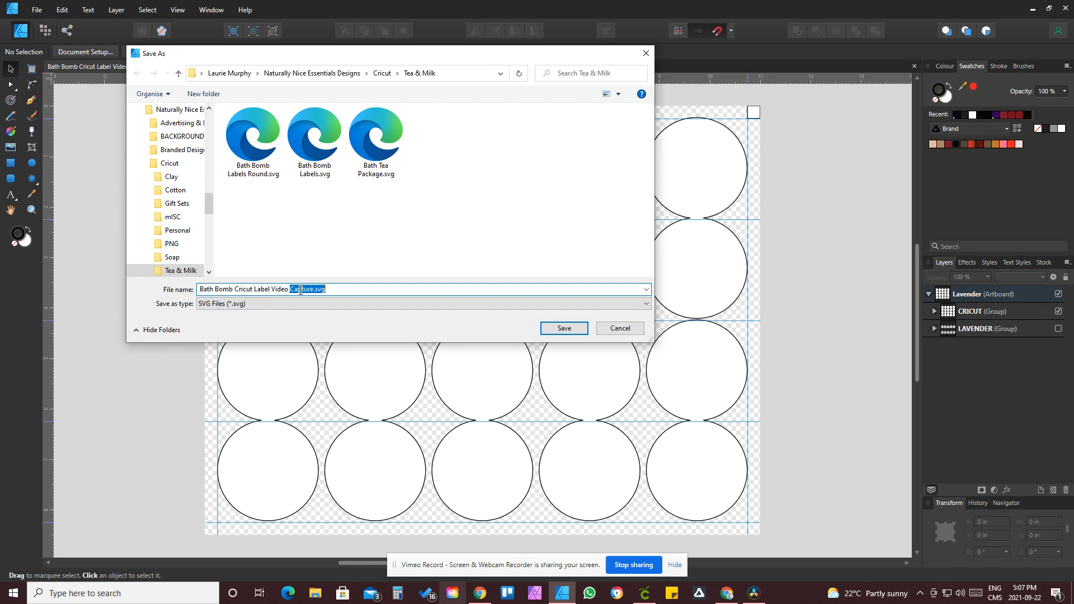
pyautogui.click(261, 290)
pyautogui.moveTo(272, 290); pyautogui.dragTo(312, 289)
pyautogui.press('BackSpace')
pyautogui.press('BackSpace')
pyautogui.click(563, 329)
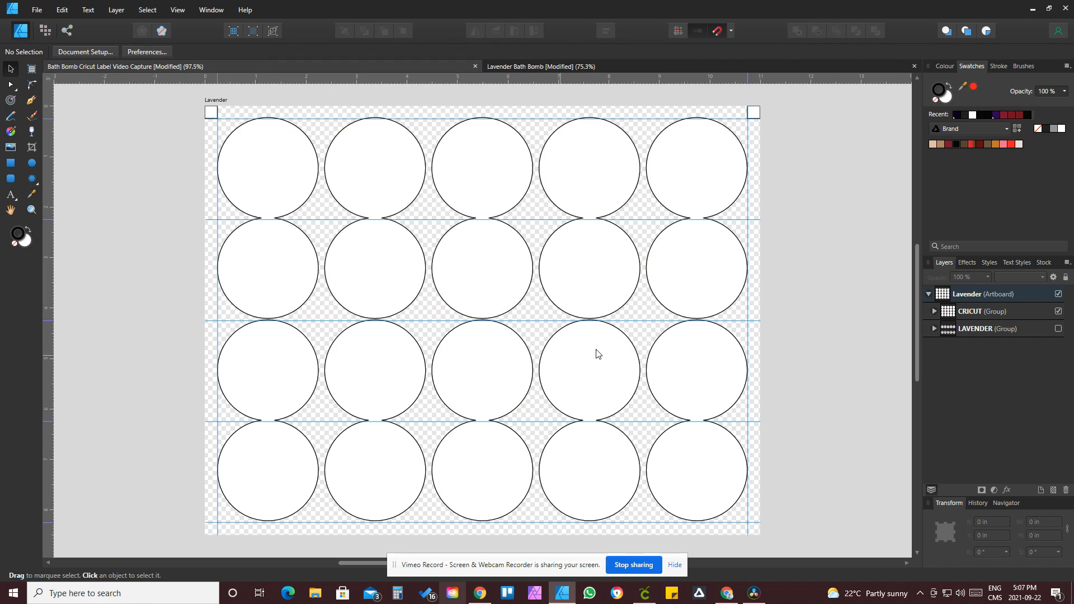
# Step: Switch to Cricut Design Space, upload Bath Bomb Cricut Label.svg as an image and add it to the canvas
pyautogui.click(646, 594)
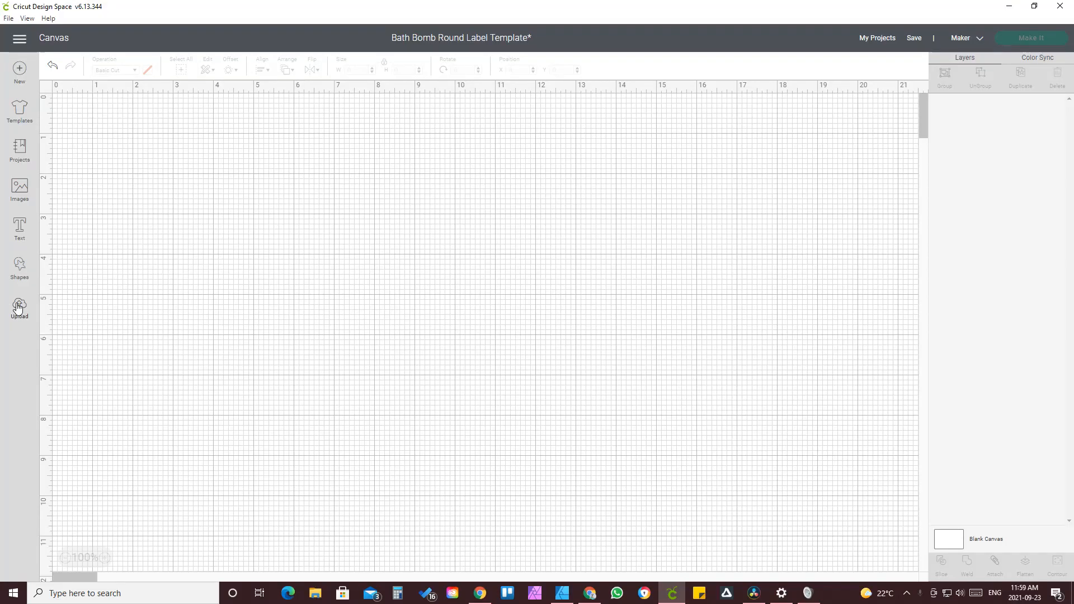
pyautogui.click(21, 305)
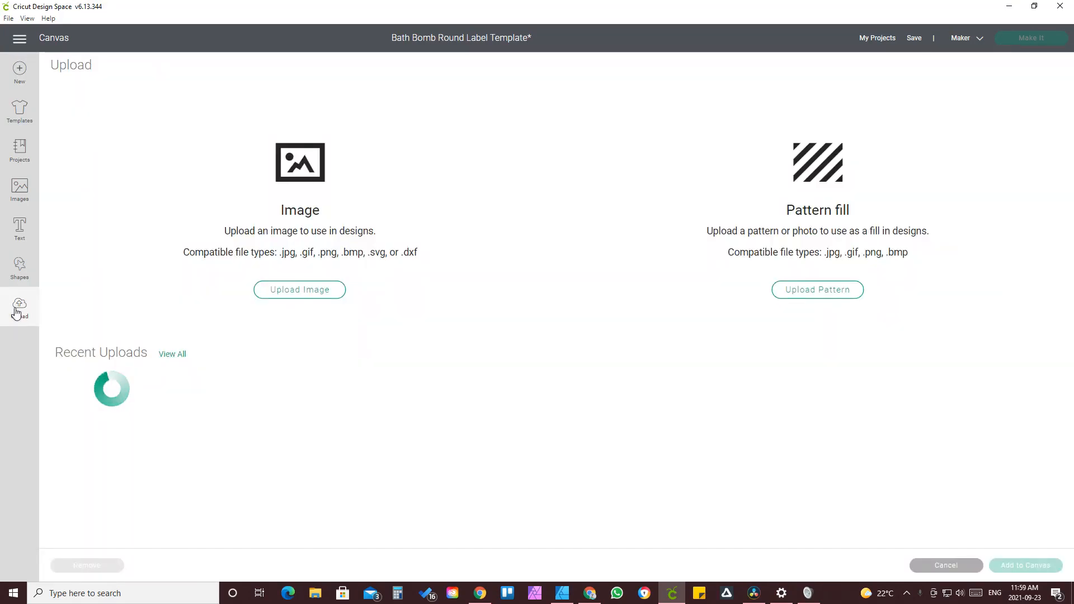
pyautogui.click(296, 291)
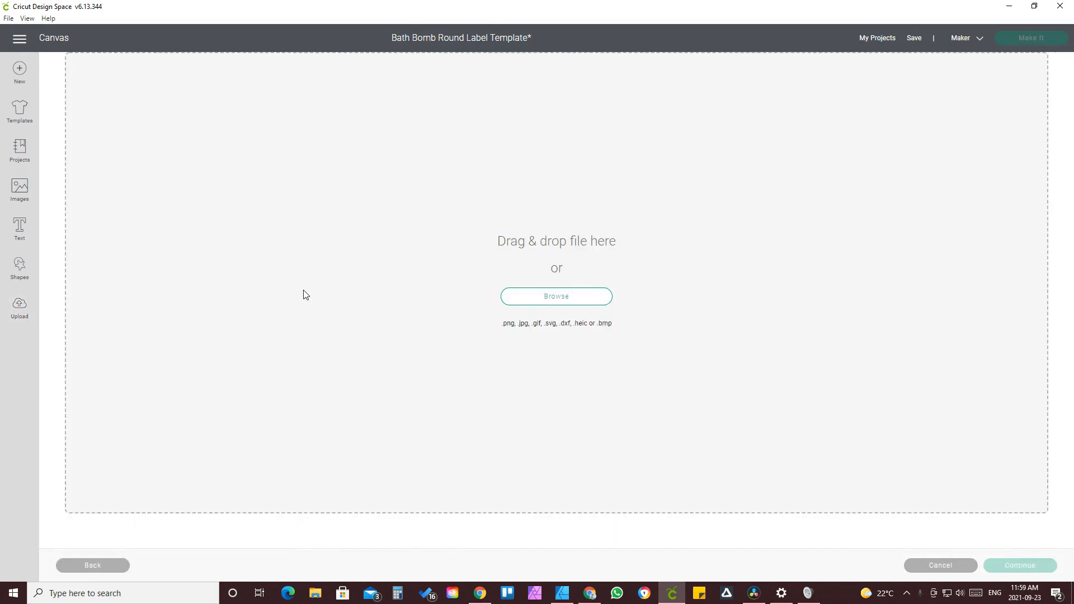
pyautogui.click(559, 302)
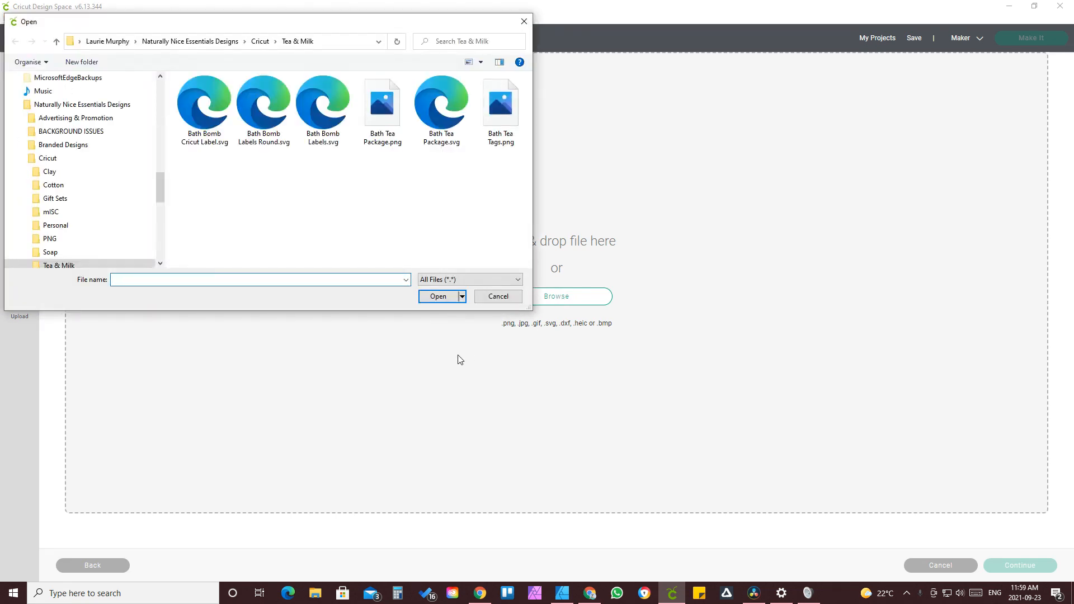
pyautogui.click(199, 120)
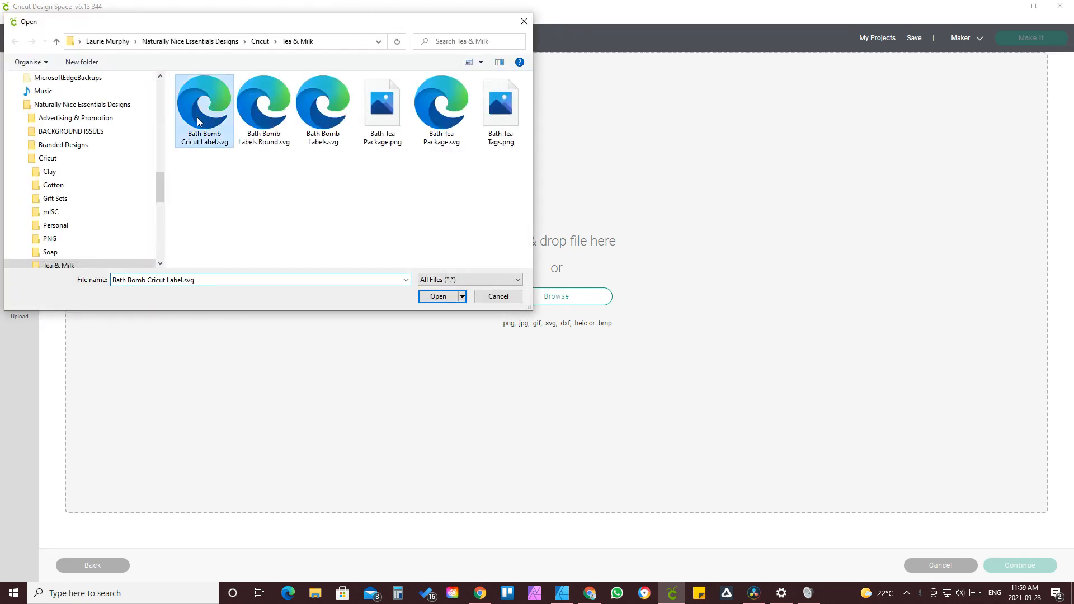
pyautogui.click(437, 297)
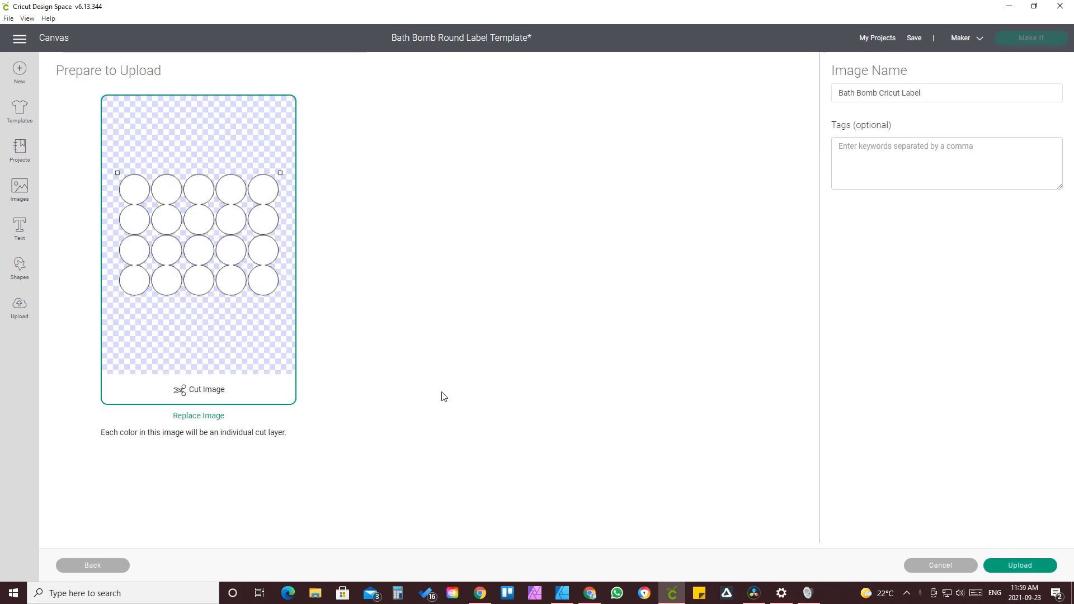
pyautogui.click(1019, 565)
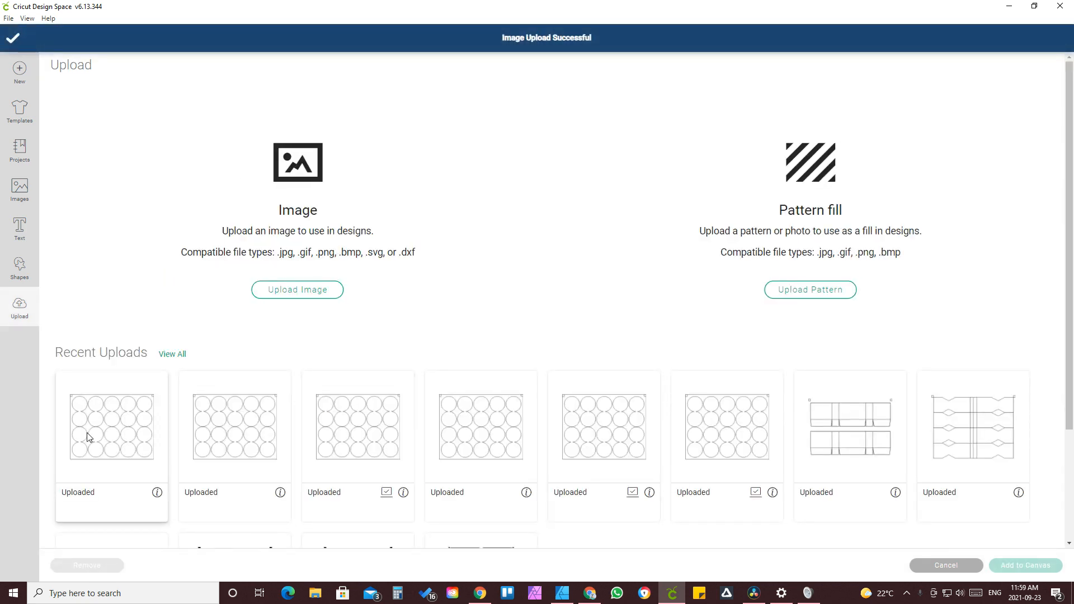
pyautogui.click(88, 437)
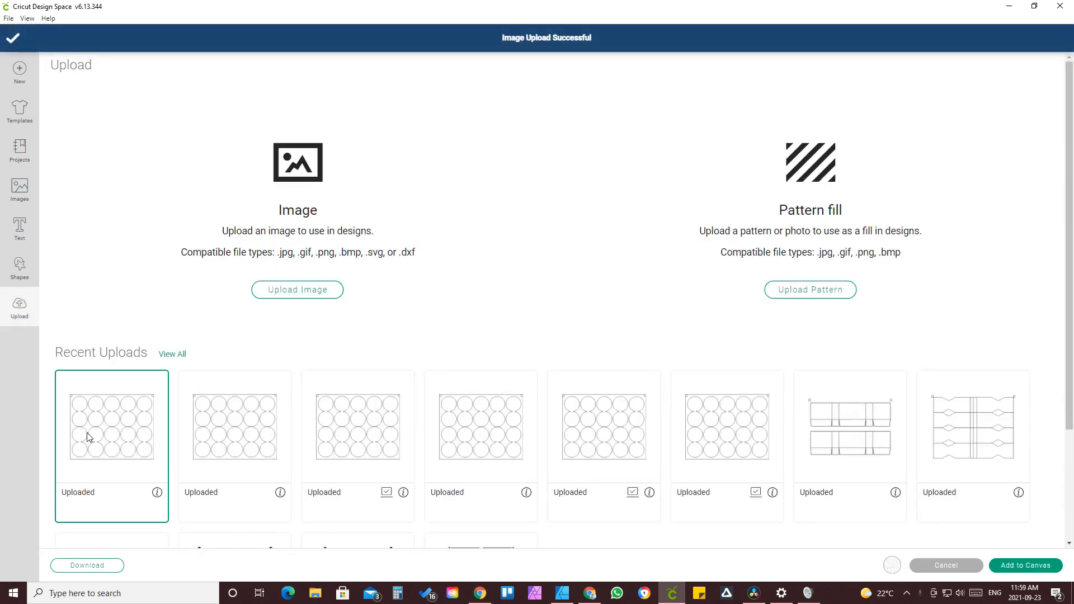
pyautogui.click(1027, 565)
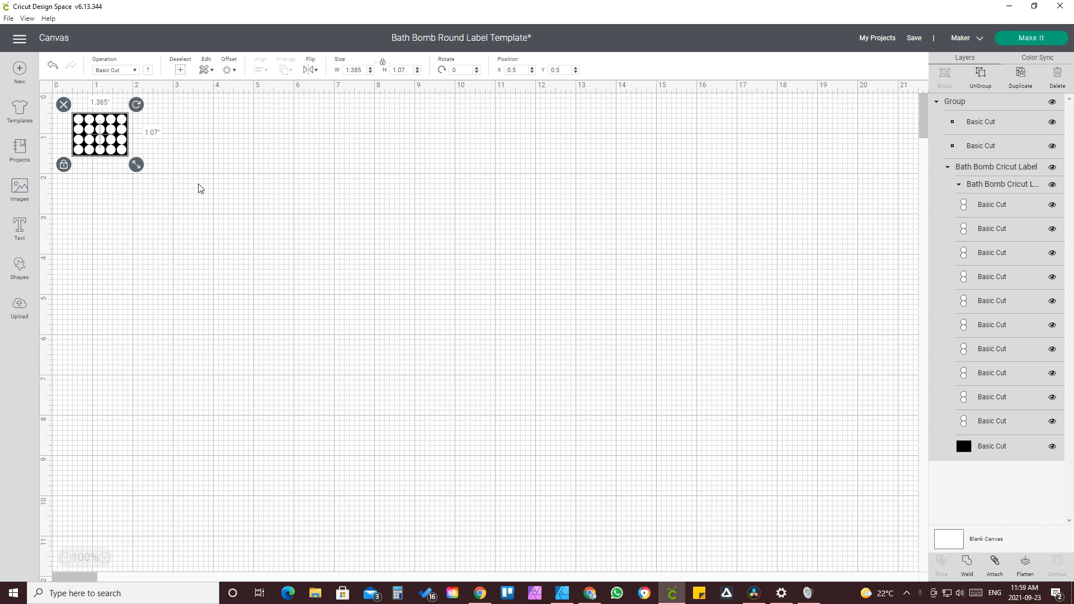
# Step: Set the image's width to 8.5 in
pyautogui.click(356, 71)
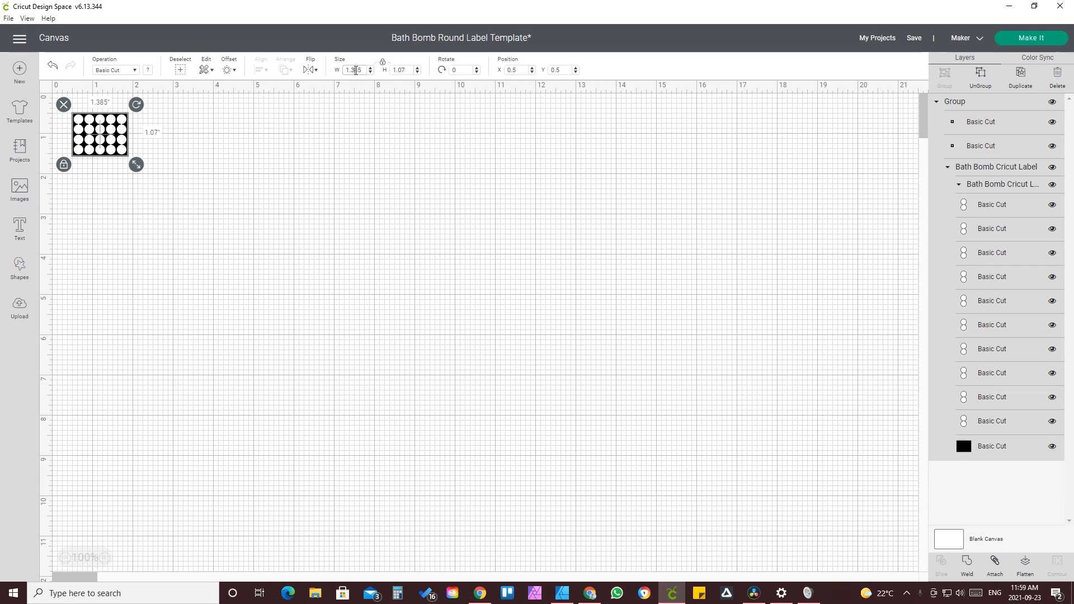
pyautogui.write('8.5')
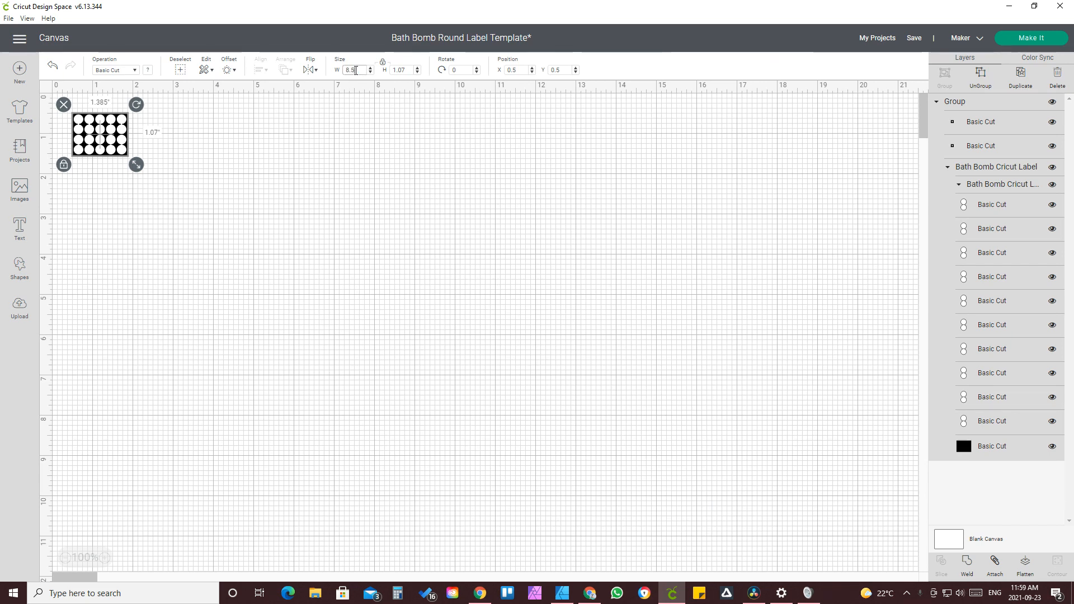
pyautogui.press('Return')
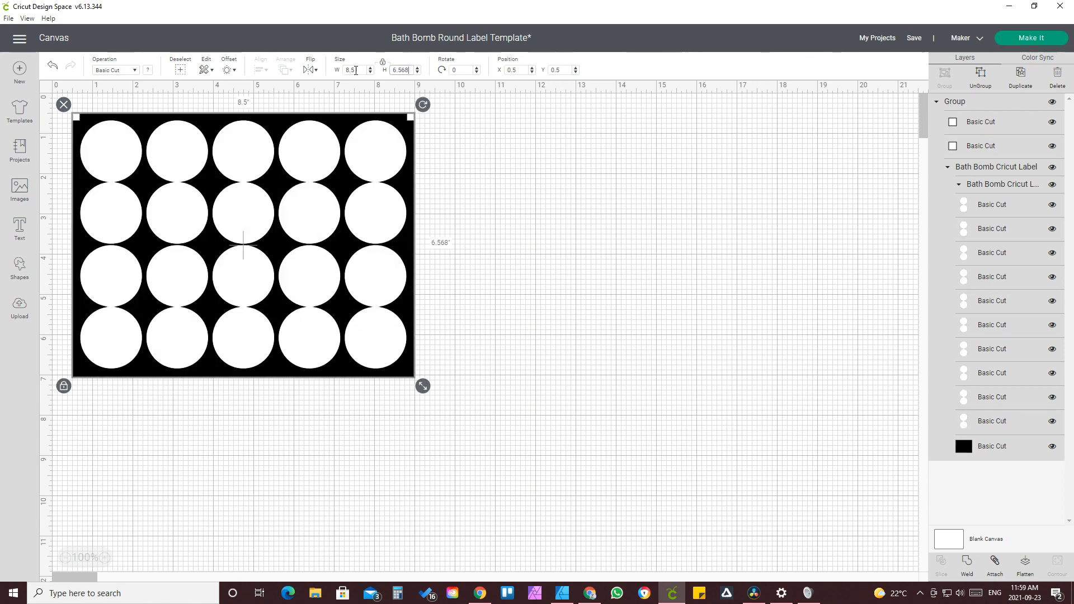
# Step: Set the image's width to 11 in and move it to the top-left corner of the canvas
pyautogui.click(355, 70)
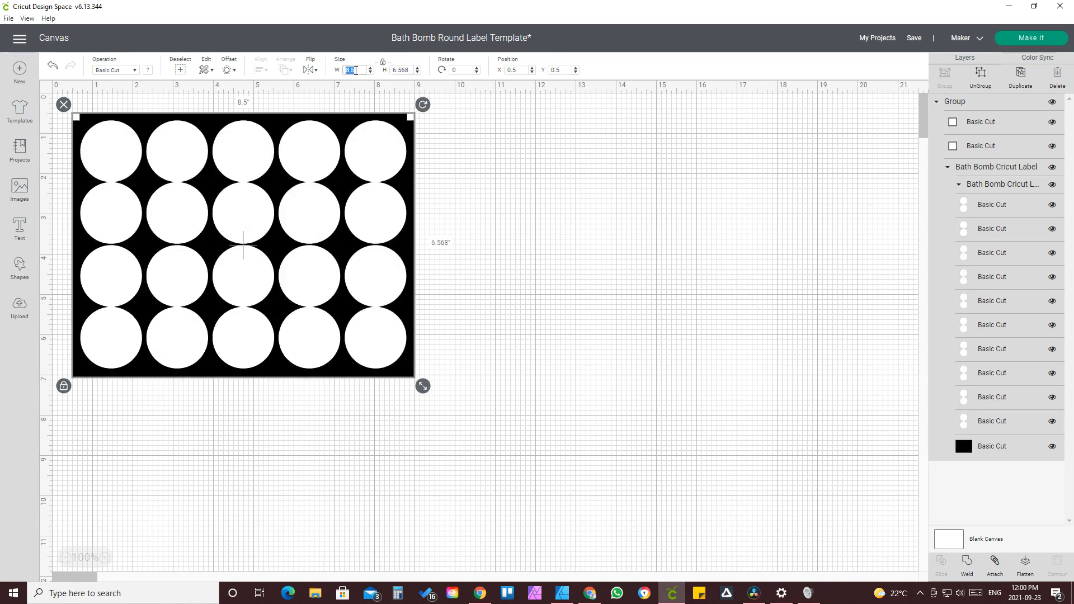
pyautogui.write('11')
pyautogui.press('Tab')
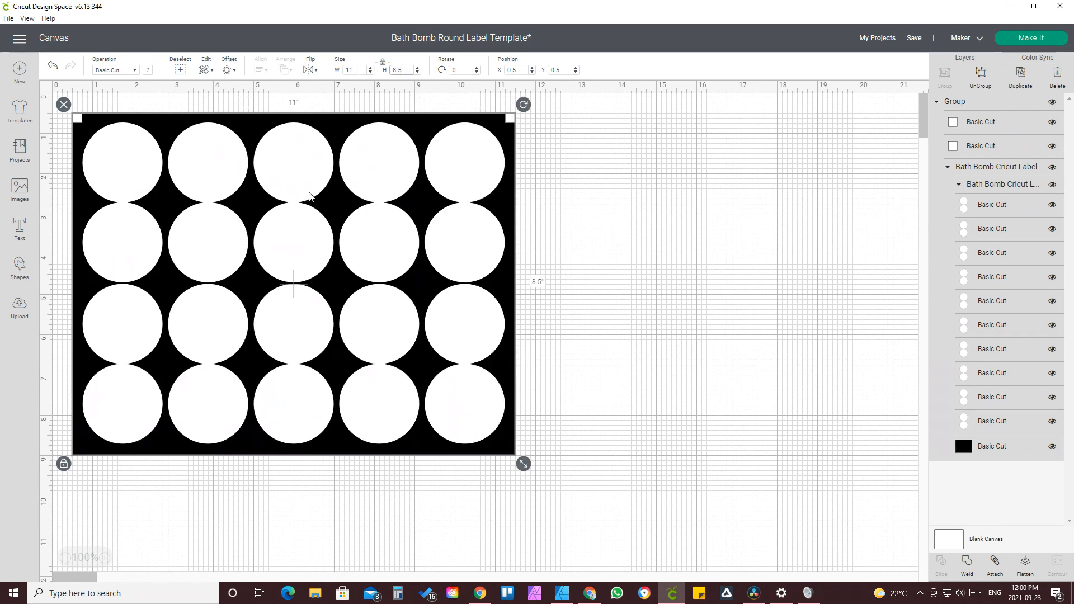
pyautogui.moveTo(331, 216); pyautogui.dragTo(302, 187)
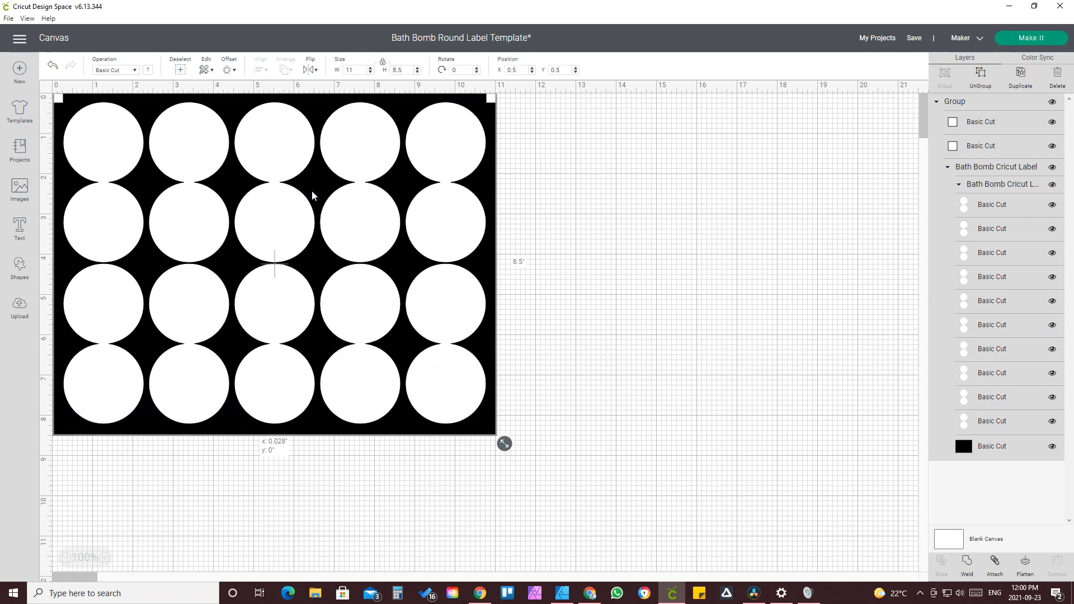
pyautogui.moveTo(286, 187); pyautogui.dragTo(268, 186)
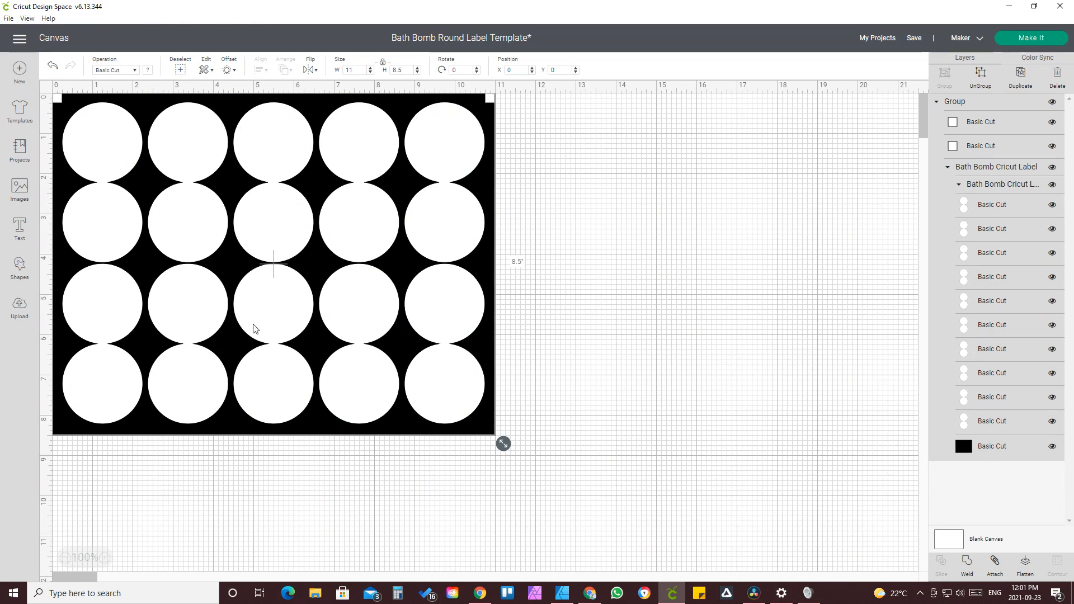
# Step: Set the operation of both corner registration squares to Pen
pyautogui.click(1001, 133)
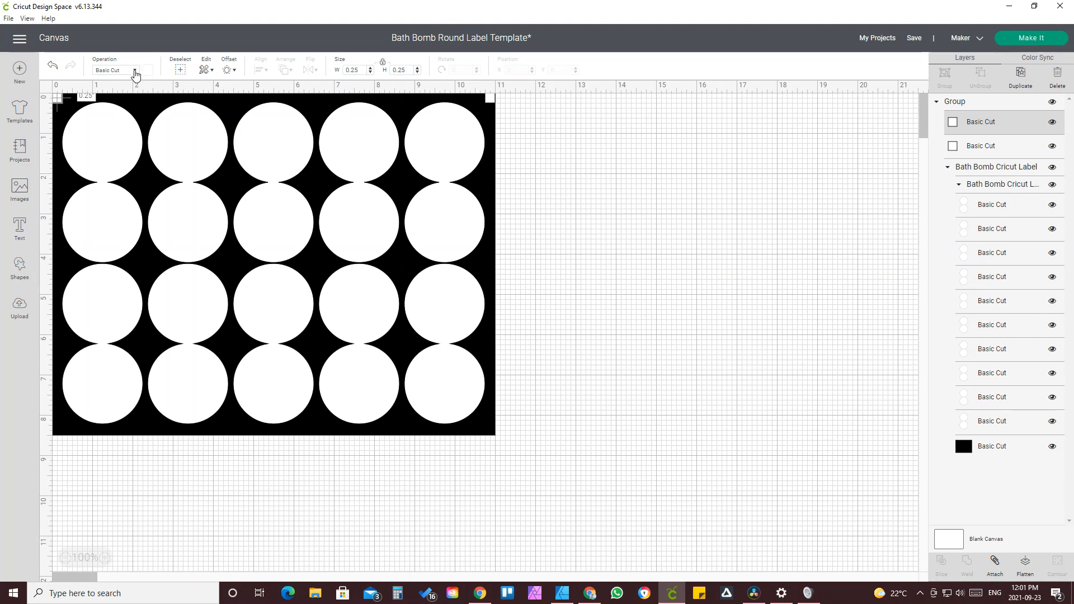
pyautogui.click(134, 71)
pyautogui.click(110, 164)
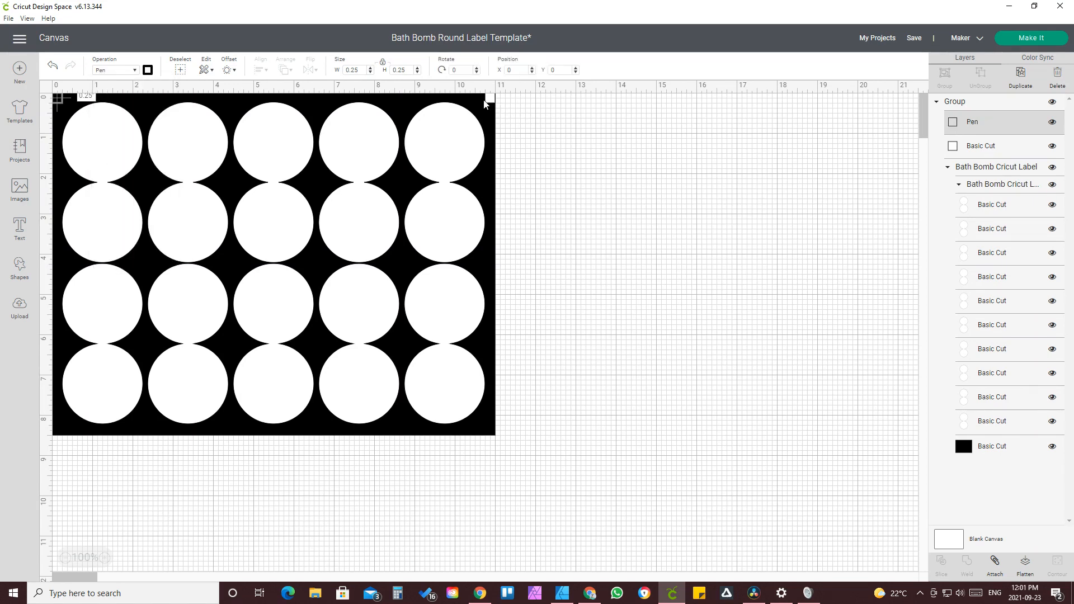
pyautogui.click(982, 147)
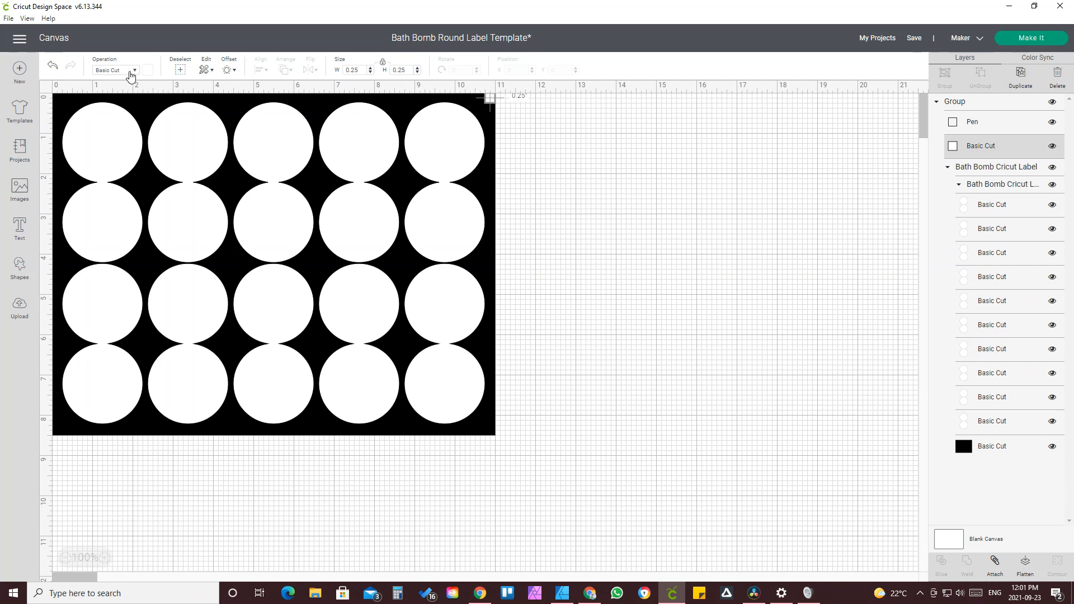
pyautogui.click(130, 71)
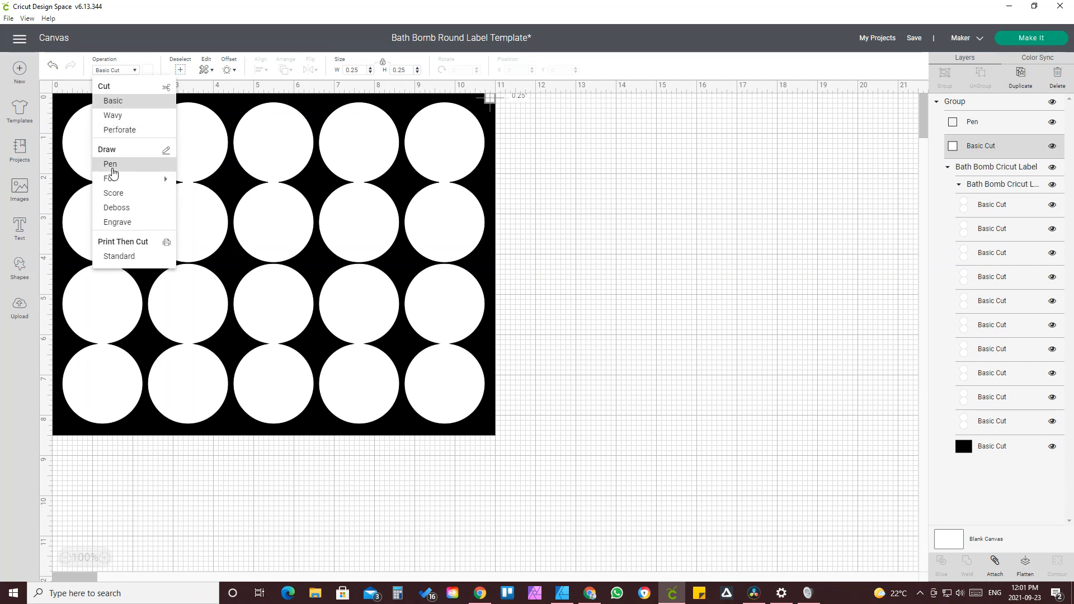
pyautogui.click(113, 164)
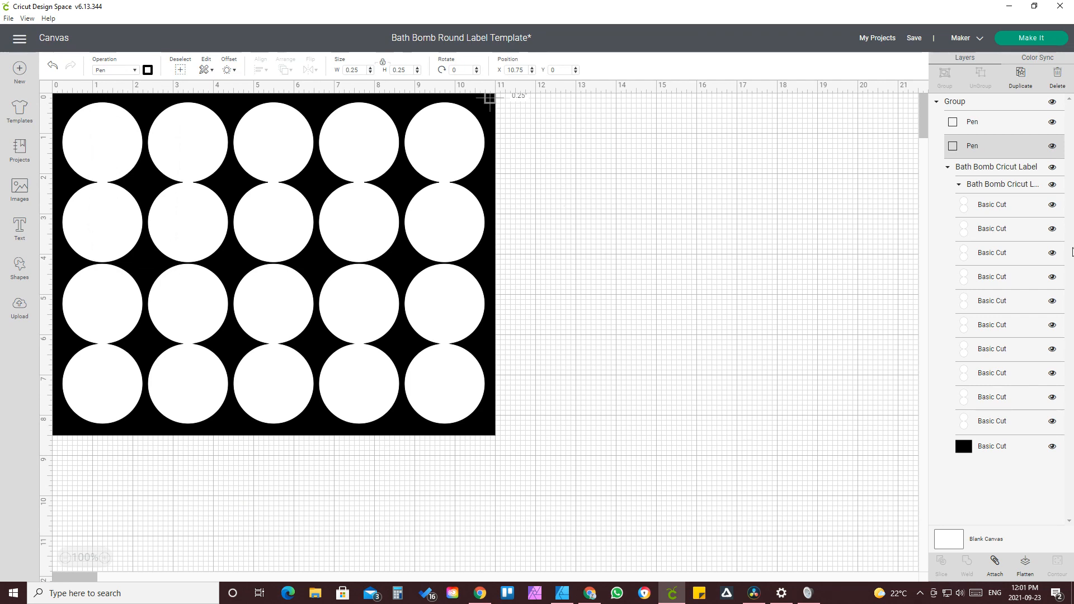
# Step: Select the black background layer and hide it
pyautogui.click(990, 447)
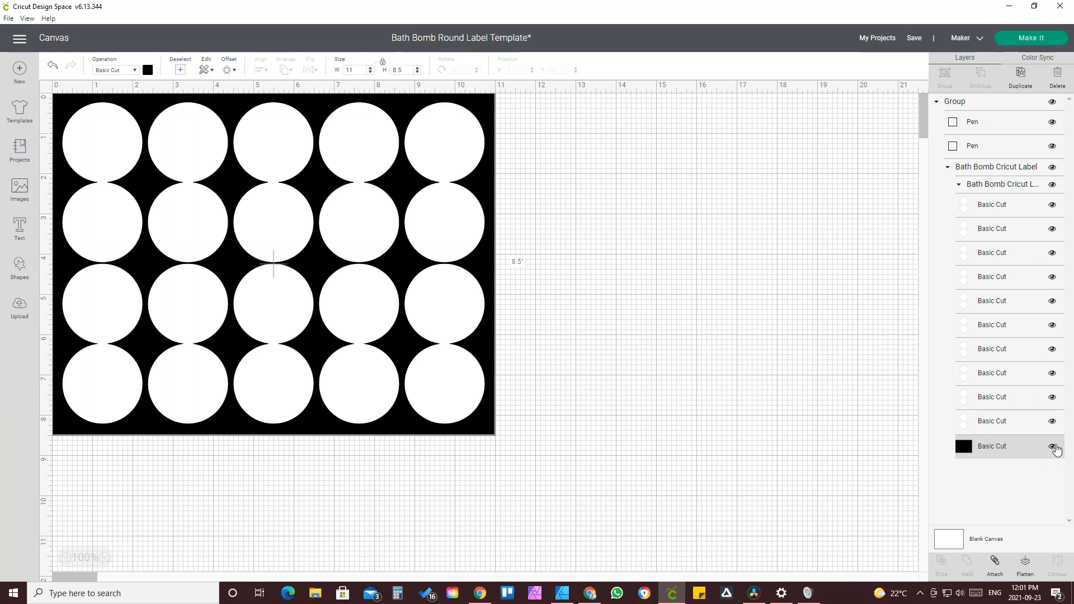
pyautogui.click(1054, 447)
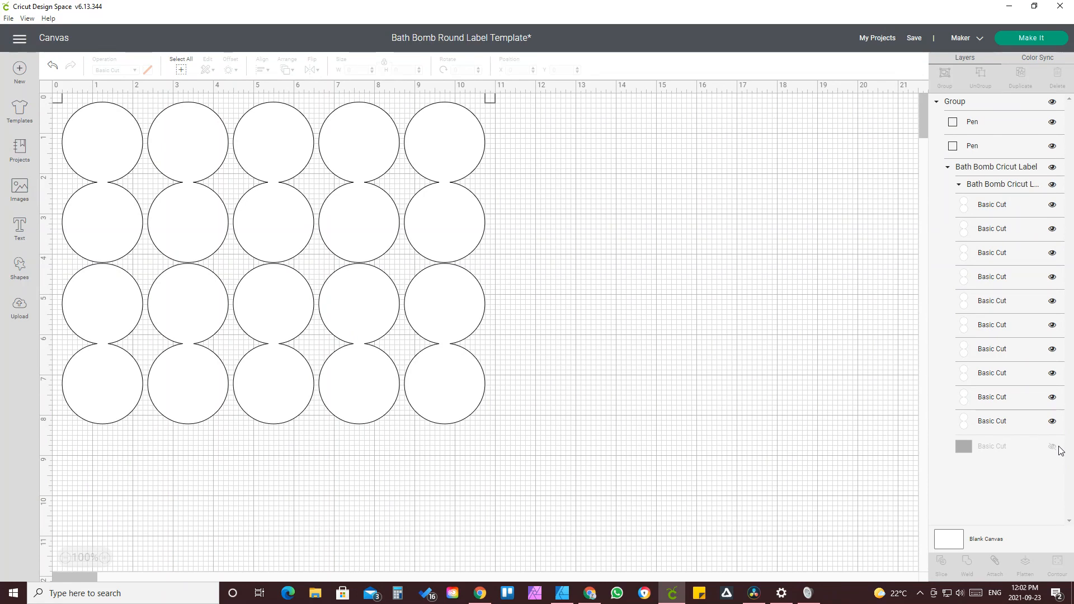
# Step: Add a score line, rotate it horizontal and stretch it about 11 in across the sheet between the first and second rows
pyautogui.click(22, 273)
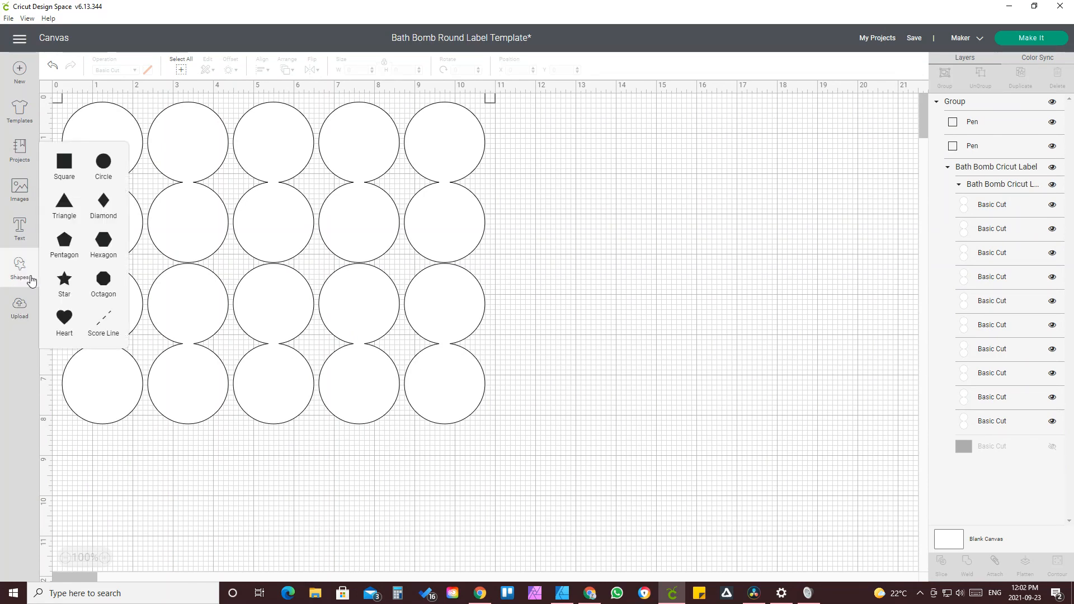
pyautogui.click(105, 323)
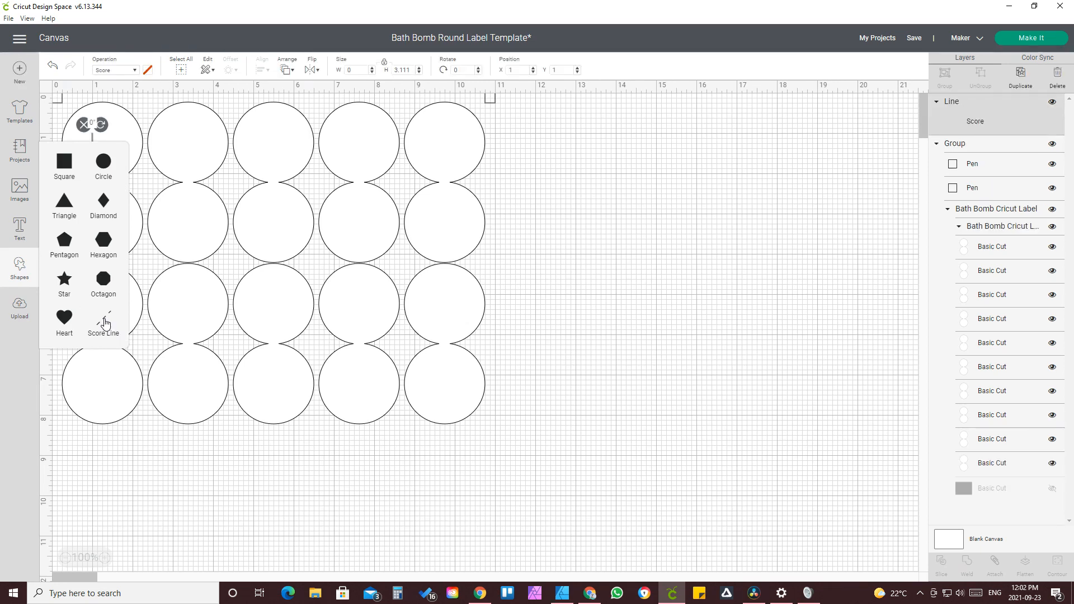
pyautogui.moveTo(94, 147); pyautogui.dragTo(278, 173)
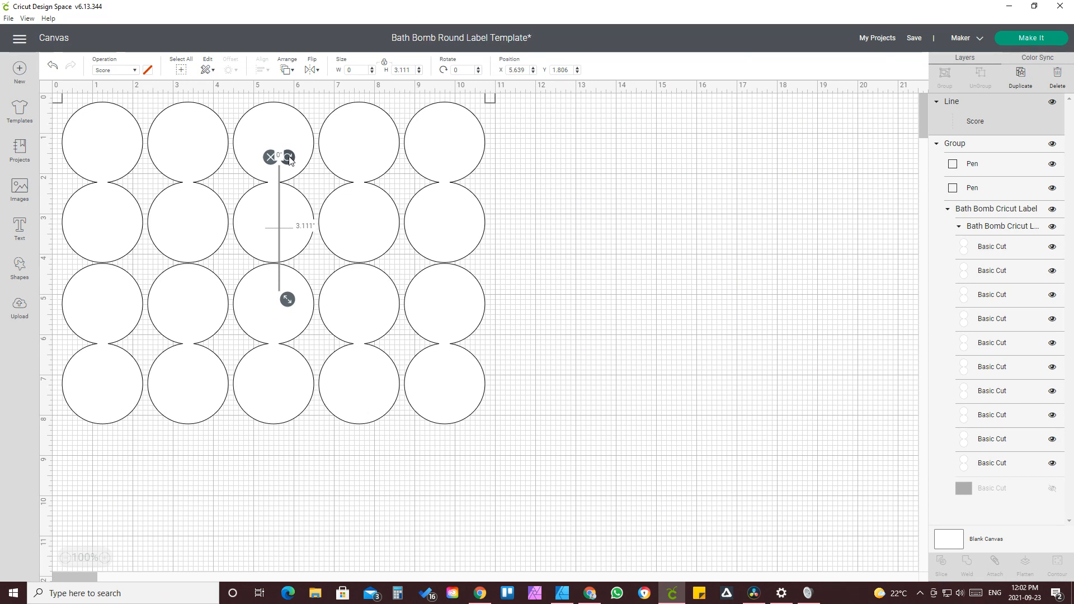
pyautogui.moveTo(290, 160)
pyautogui.mouseDown()
pyautogui.moveTo(245, 170)
pyautogui.moveTo(208, 229)
pyautogui.moveTo(211, 247)
pyautogui.moveTo(301, 161)
pyautogui.mouseUp()
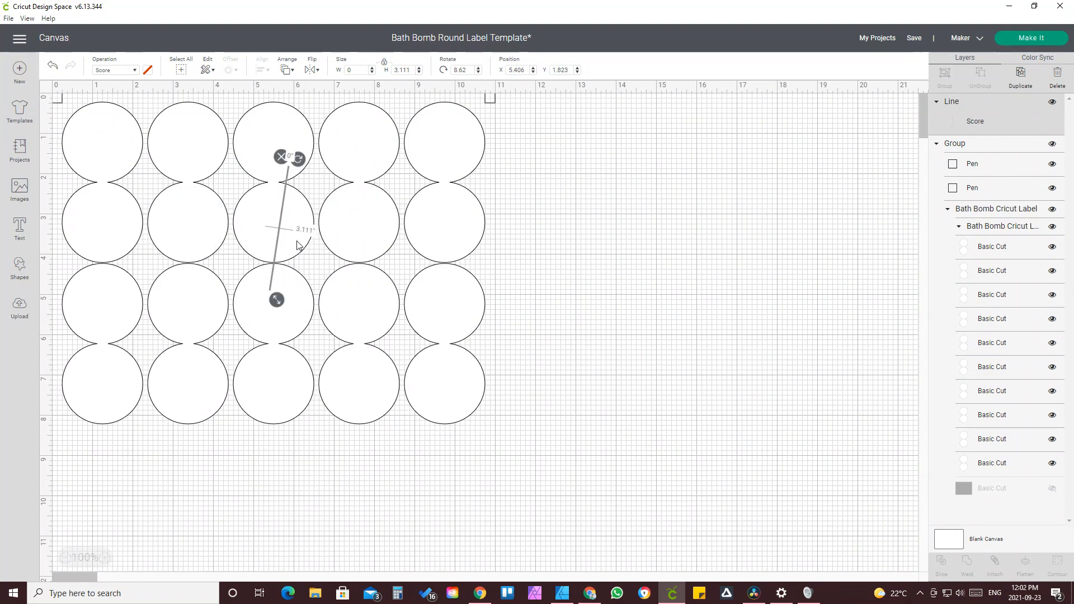
pyautogui.hotkey('ctrl', 'z')
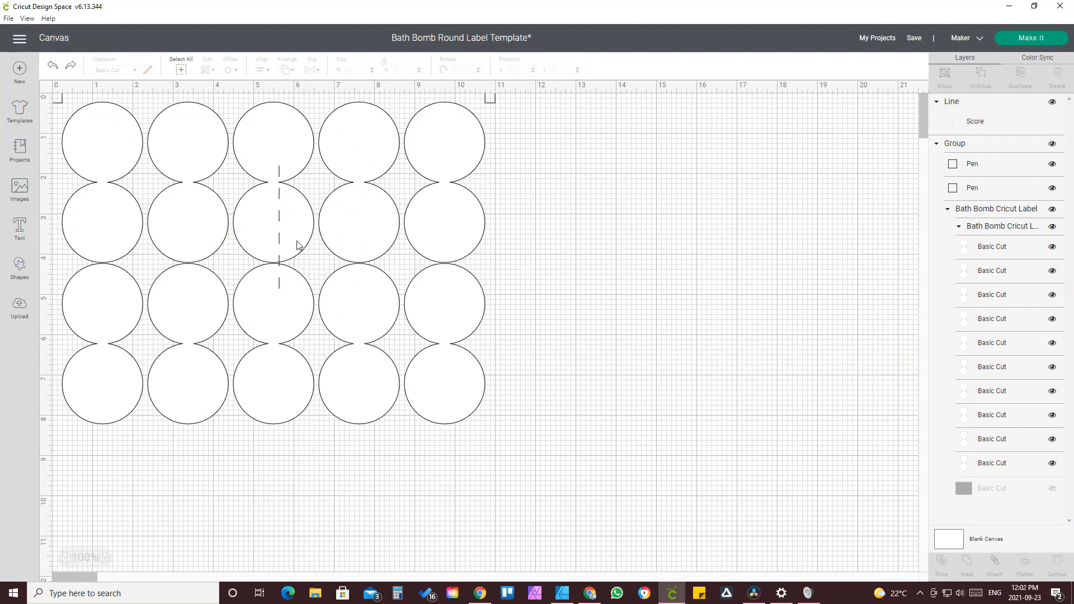
pyautogui.click(281, 223)
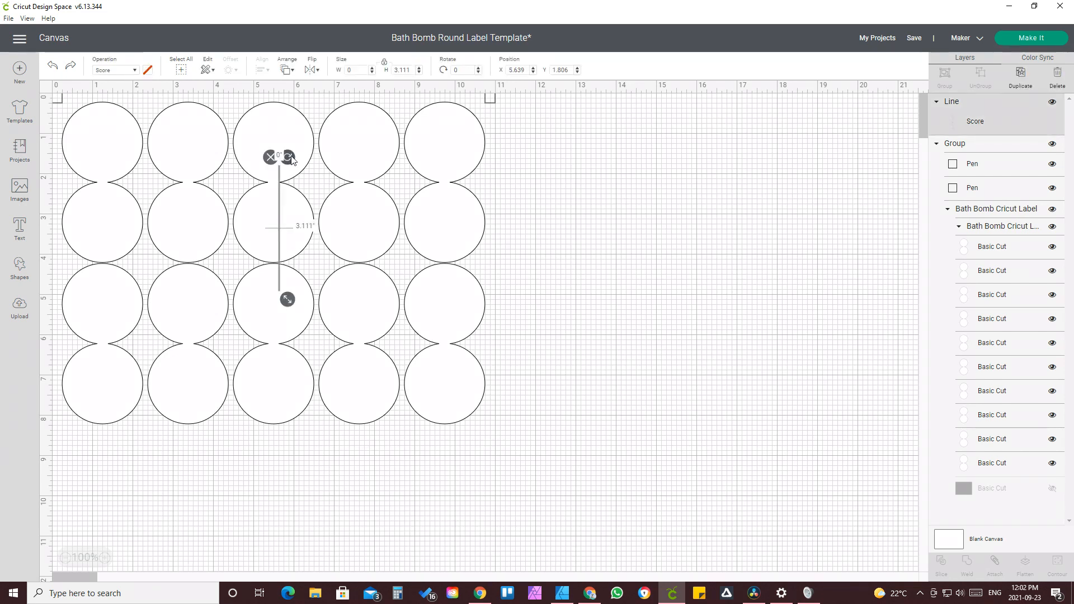
pyautogui.moveTo(291, 160); pyautogui.dragTo(193, 212)
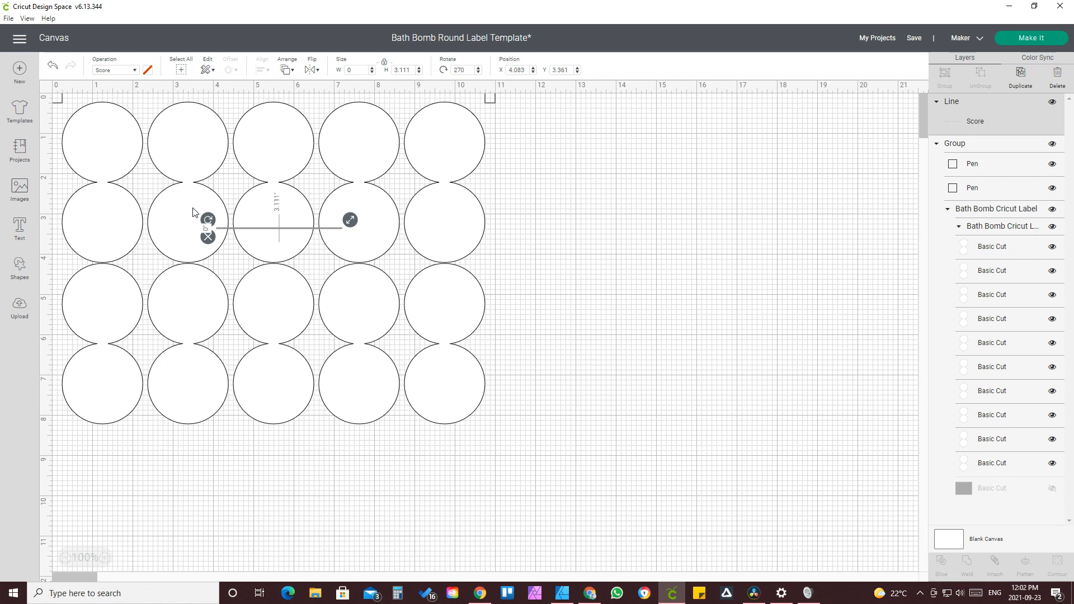
pyautogui.moveTo(233, 227); pyautogui.dragTo(60, 182)
pyautogui.moveTo(216, 177); pyautogui.dragTo(509, 200)
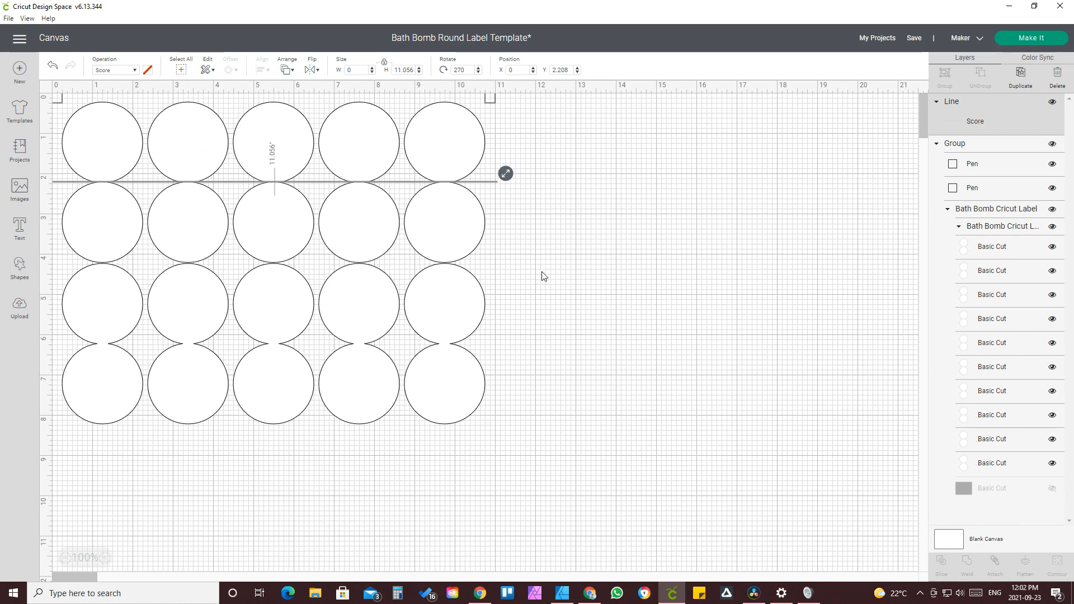
# Step: Switch to Affinity Designer and zoom in to check the guide's position between the first and second circle rows
pyautogui.click(561, 595)
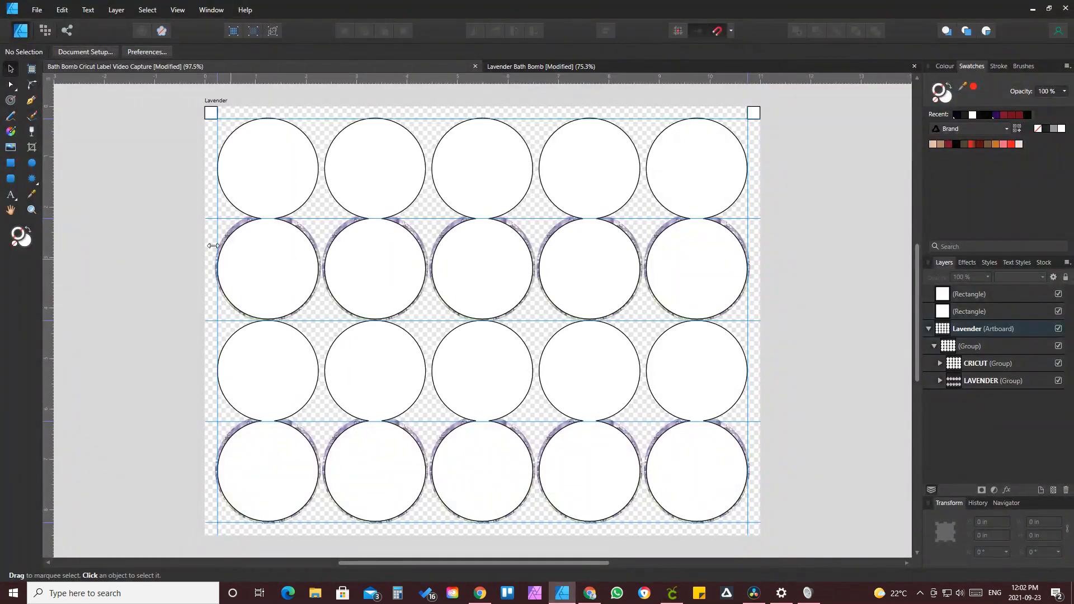
pyautogui.click(31, 211)
pyautogui.moveTo(232, 195); pyautogui.dragTo(338, 238)
pyautogui.moveTo(282, 211); pyautogui.dragTo(407, 306)
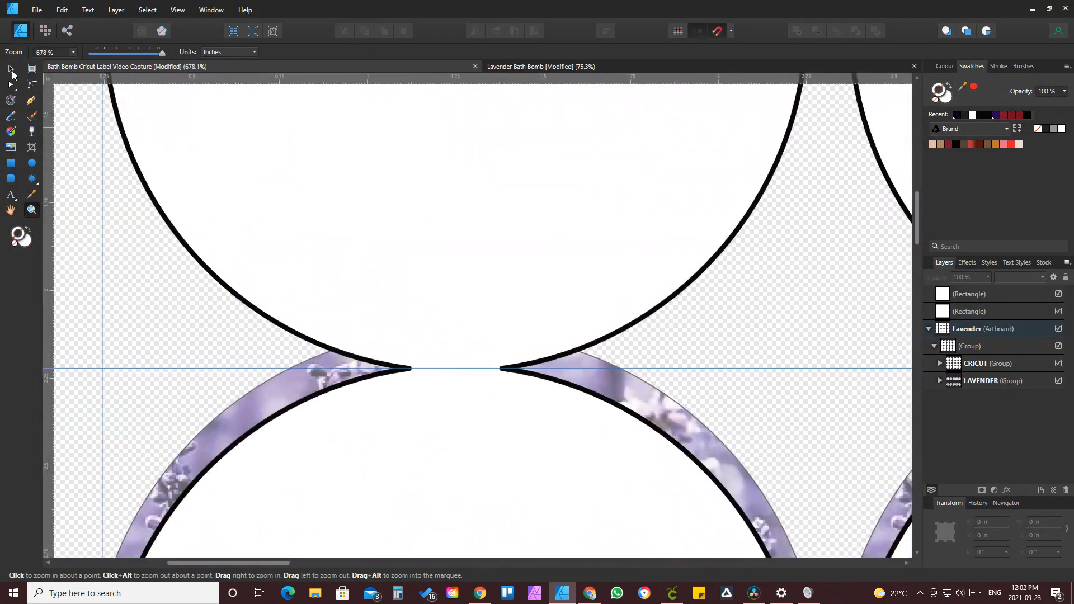
pyautogui.click(11, 68)
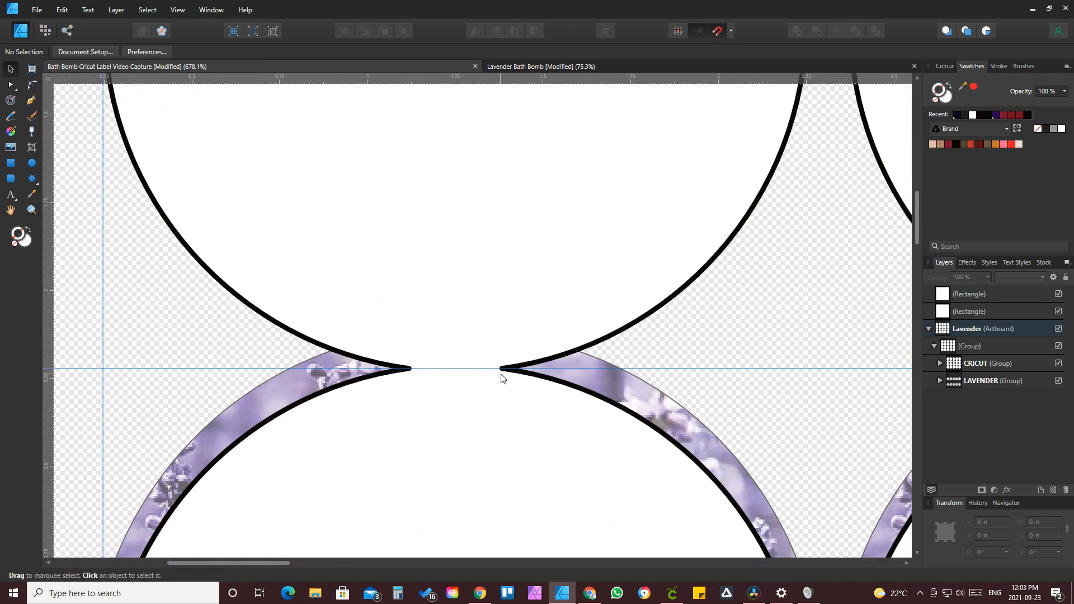
pyautogui.moveTo(238, 369); pyautogui.dragTo(242, 370)
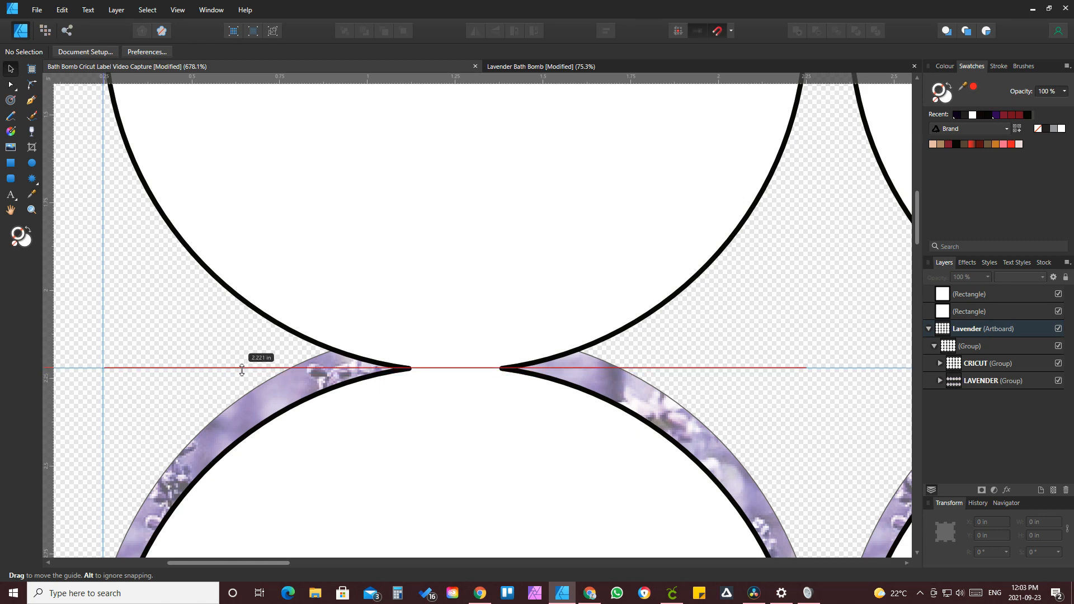
pyautogui.moveTo(242, 370); pyautogui.dragTo(241, 368)
# Step: Switch back to Cricut Design Space and set the score line's Y position to 2.221 in
pyautogui.click(669, 595)
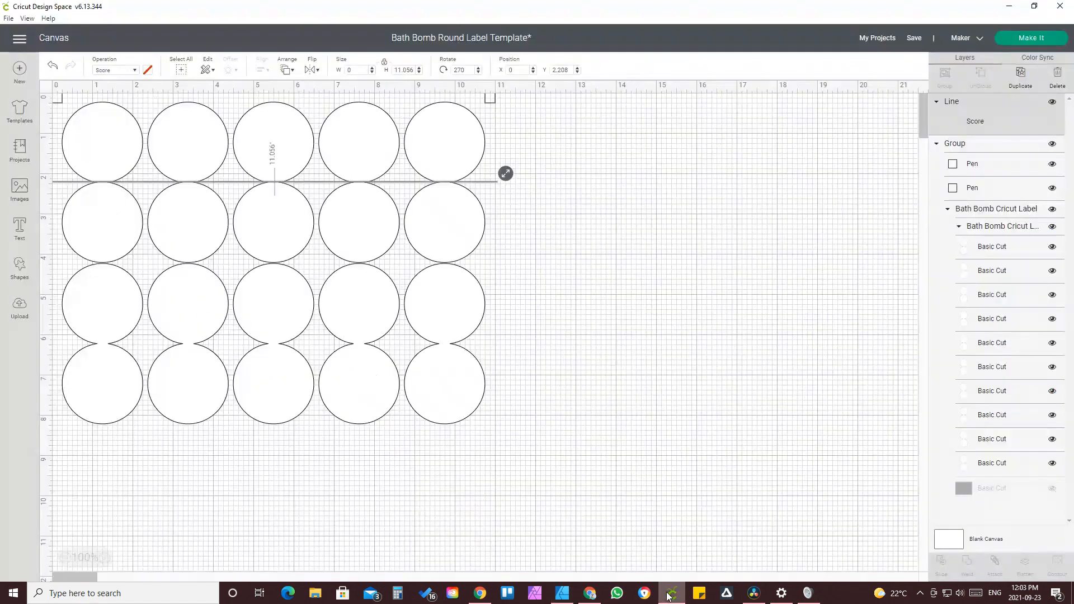
pyautogui.click(570, 71)
pyautogui.write('2')
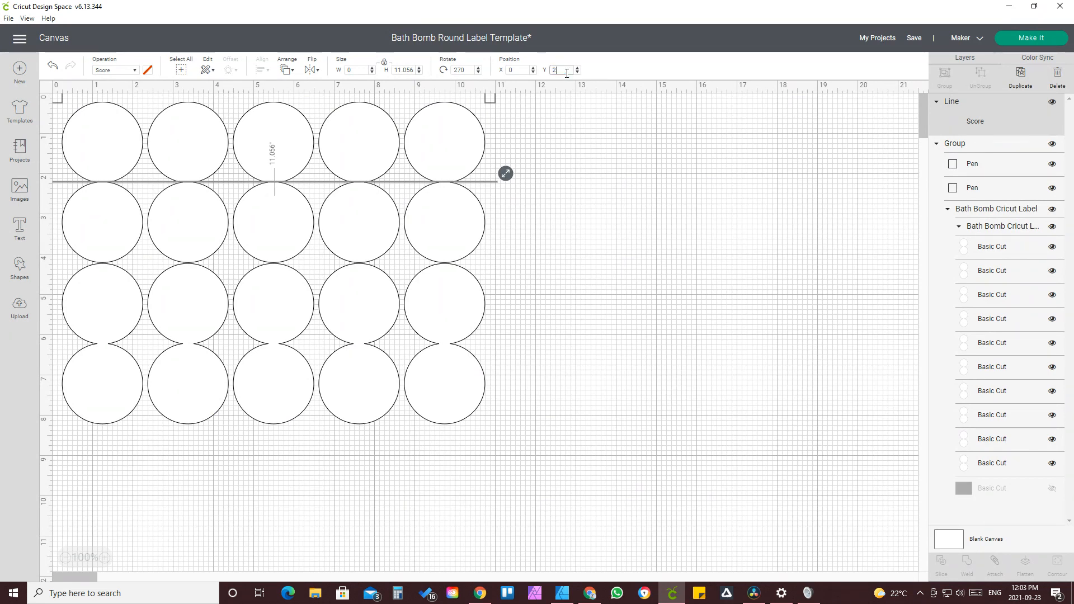
pyautogui.write('.221')
pyautogui.press('Return')
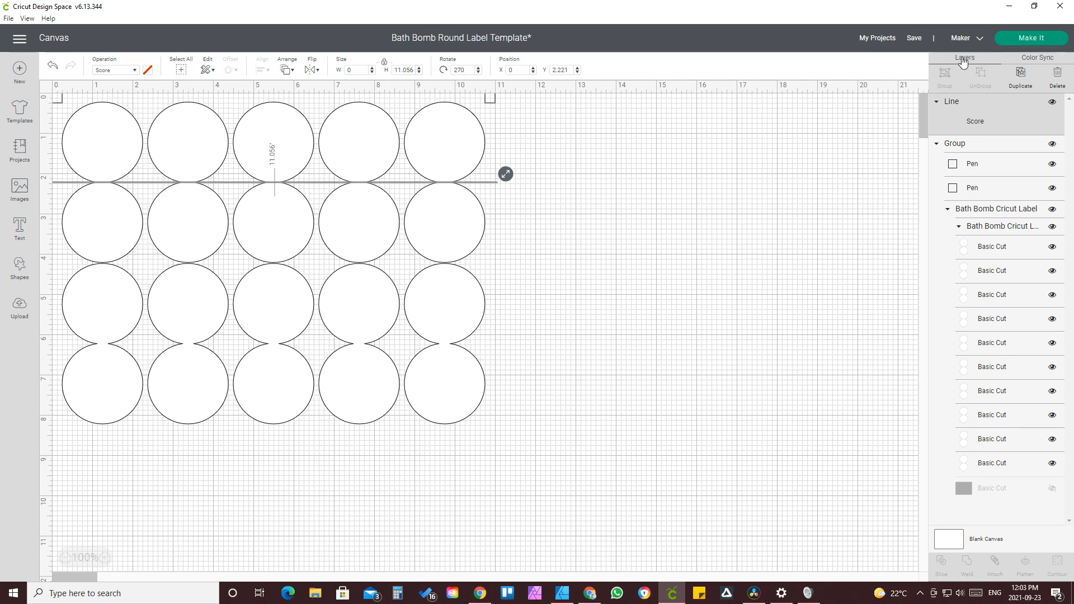
# Step: Duplicate the score line and move the copy between the third and fourth circle rows
pyautogui.click(1020, 78)
pyautogui.moveTo(326, 196); pyautogui.dragTo(221, 350)
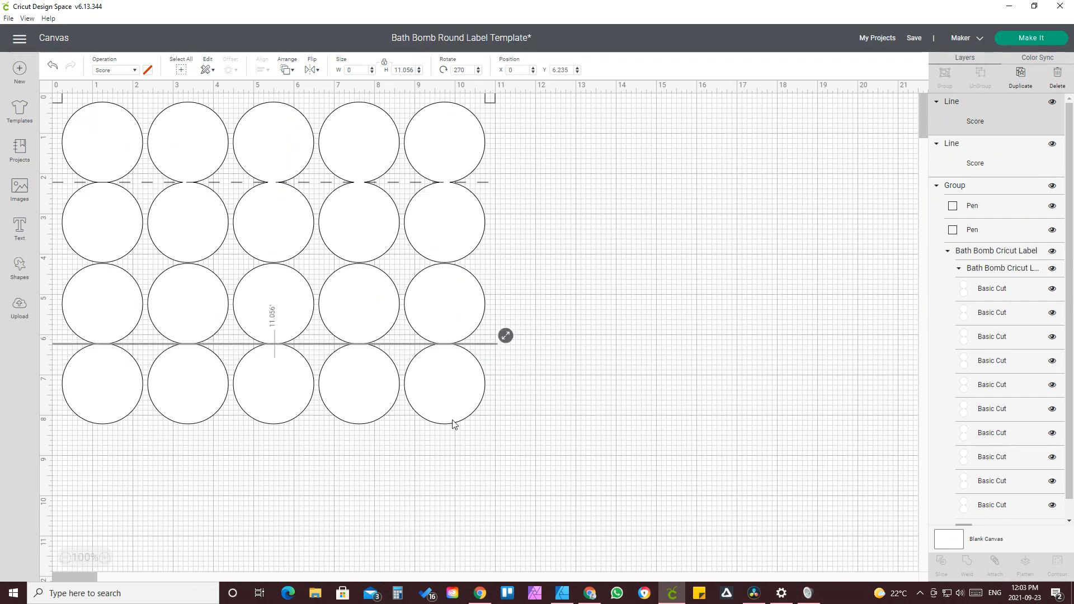
# Step: Switch to Affinity Designer and check the guide's position between the third and fourth circle rows
pyautogui.click(563, 593)
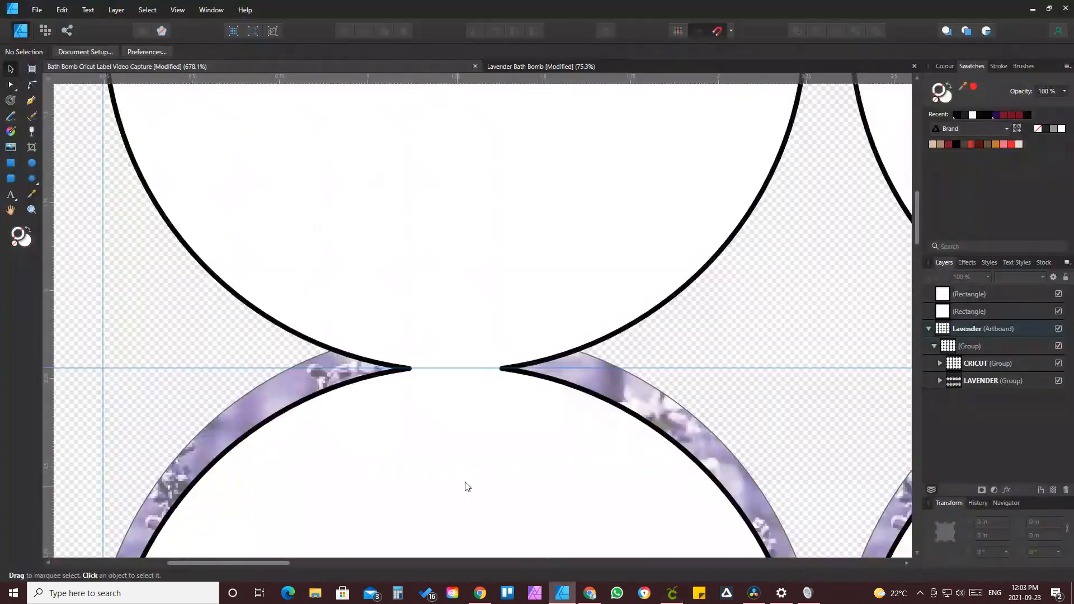
pyautogui.moveTo(918, 212); pyautogui.dragTo(915, 409)
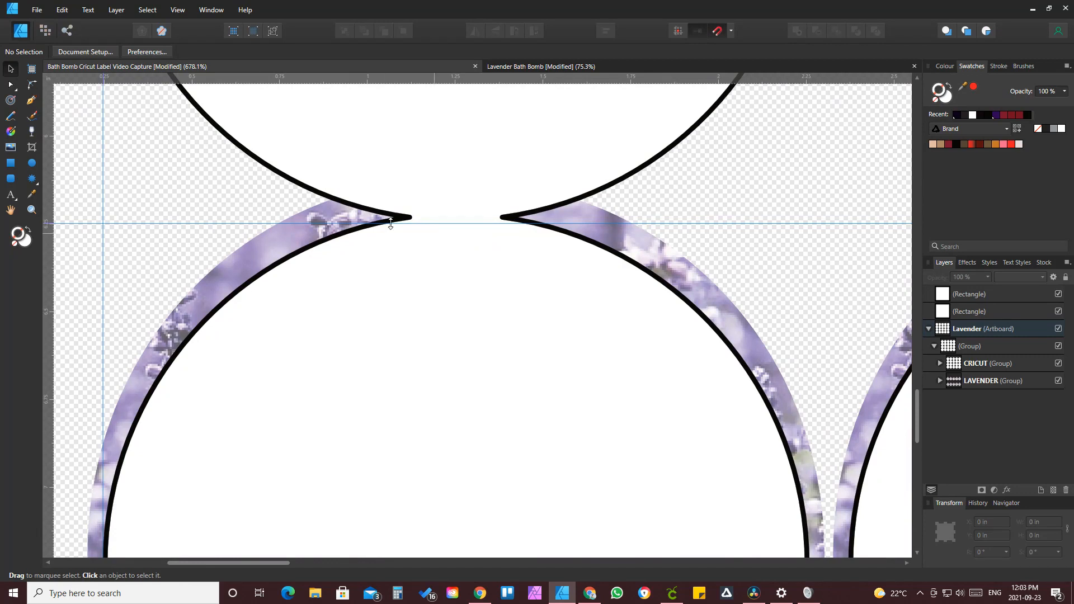
pyautogui.moveTo(176, 220); pyautogui.dragTo(181, 215)
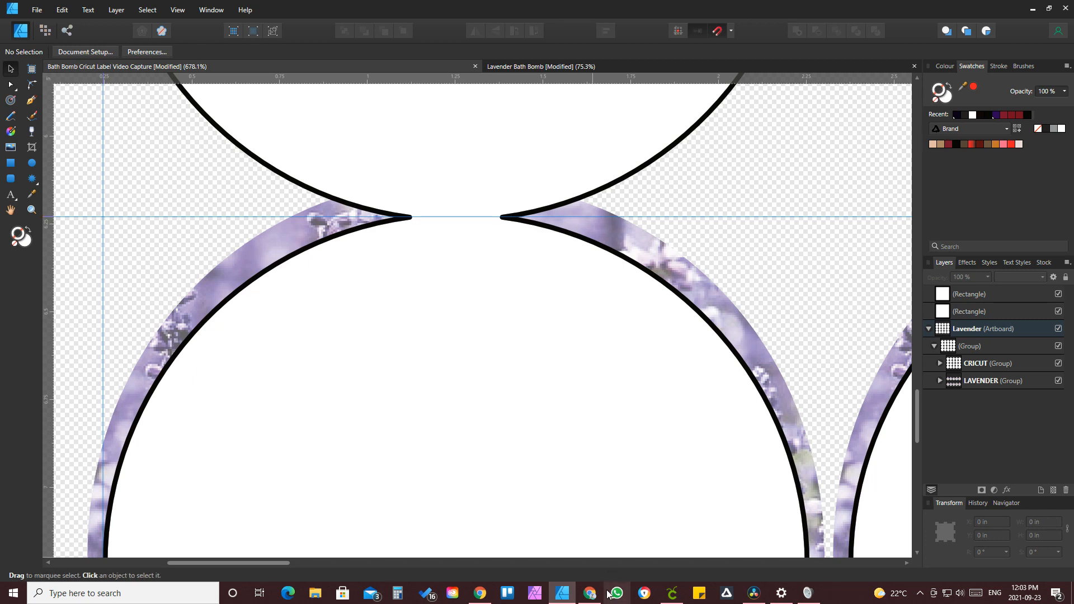
# Step: Switch back to Cricut Design Space and set the second score line's Y position to 6.229 in
pyautogui.click(681, 597)
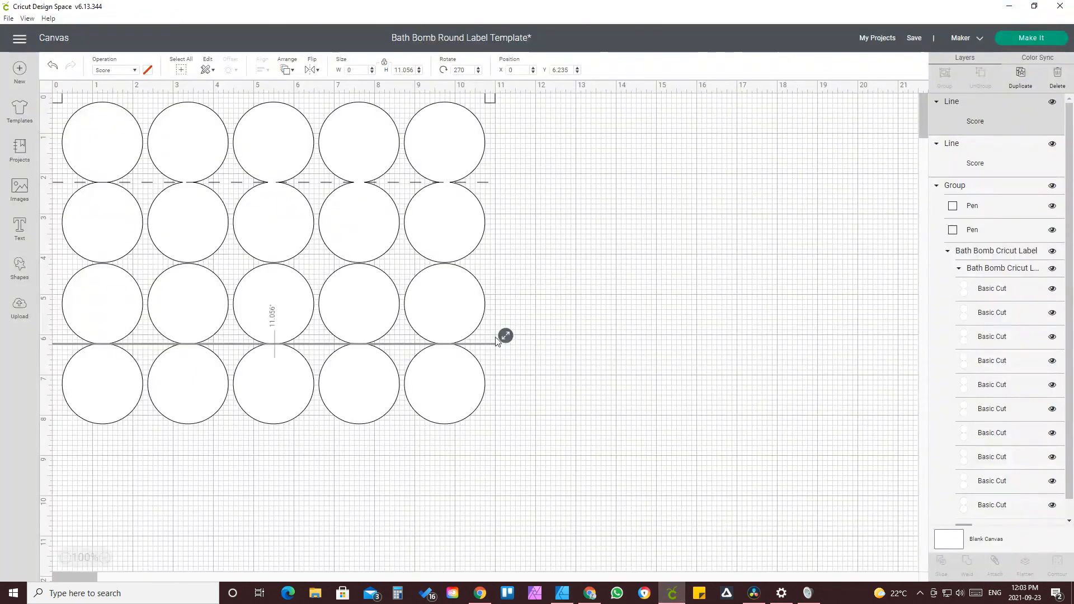
pyautogui.doubleClick(568, 70)
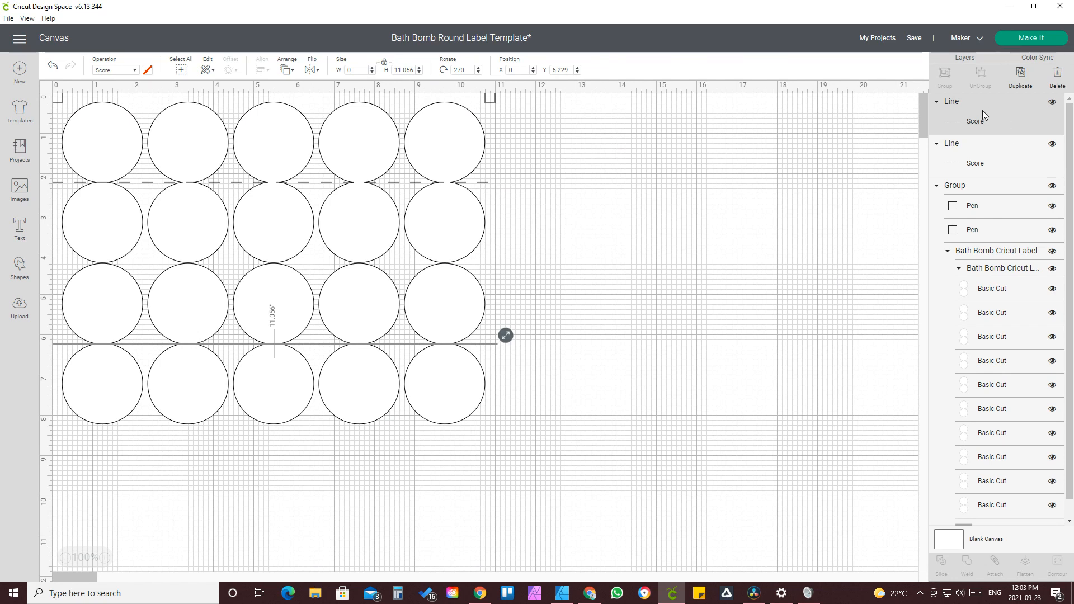
# Step: Select both score lines together with the label group and attach them
pyautogui.keyDown('shift'); pyautogui.click(985, 150); pyautogui.keyUp('shift')
pyautogui.keyDown('shift'); pyautogui.click(966, 190); pyautogui.keyUp('shift')
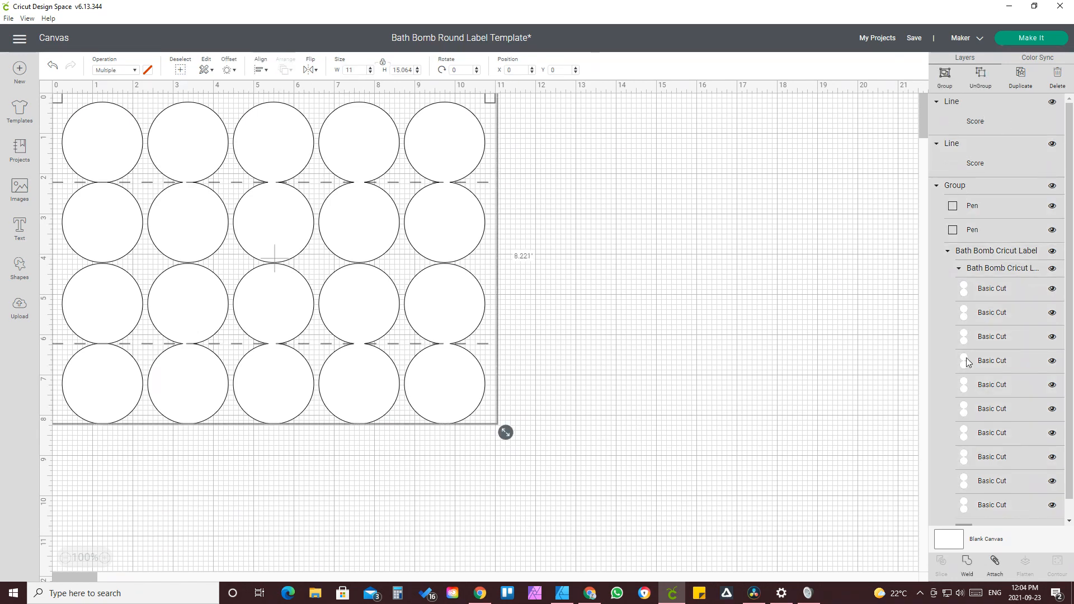
pyautogui.scroll(-1, 985, 415)
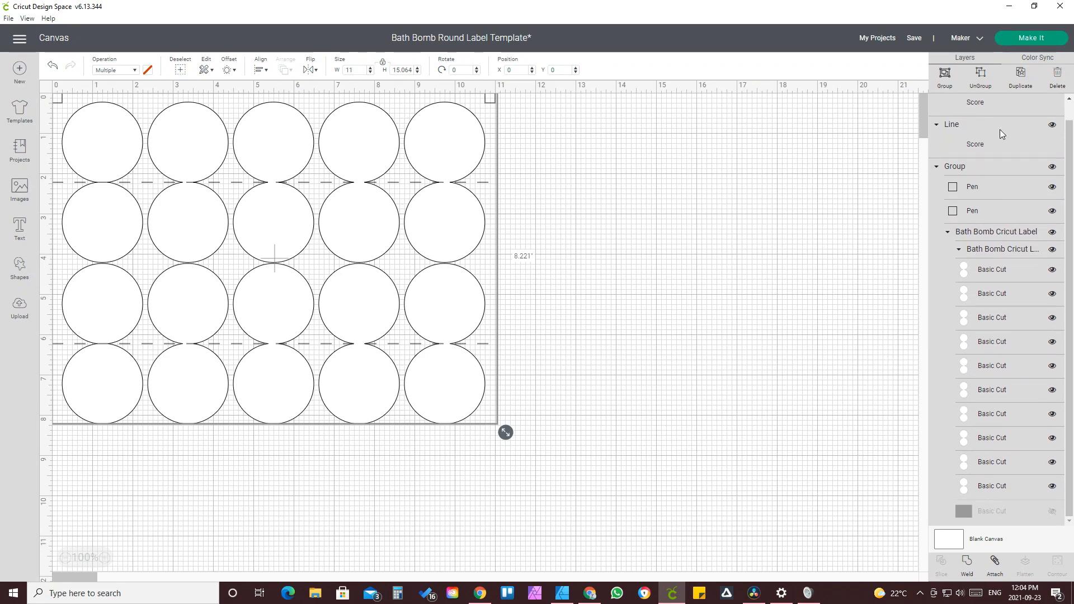
pyautogui.click(995, 562)
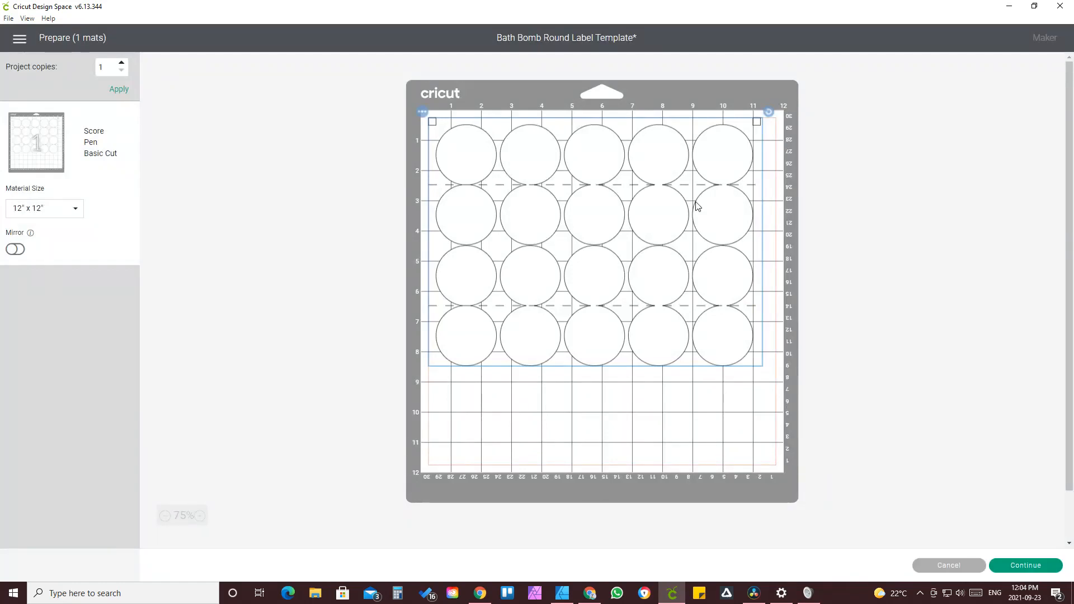
# Step: Continue past the mat preview and choose Heavy Cardstock – 100 lb (270 gsm) as the base material
pyautogui.click(1023, 566)
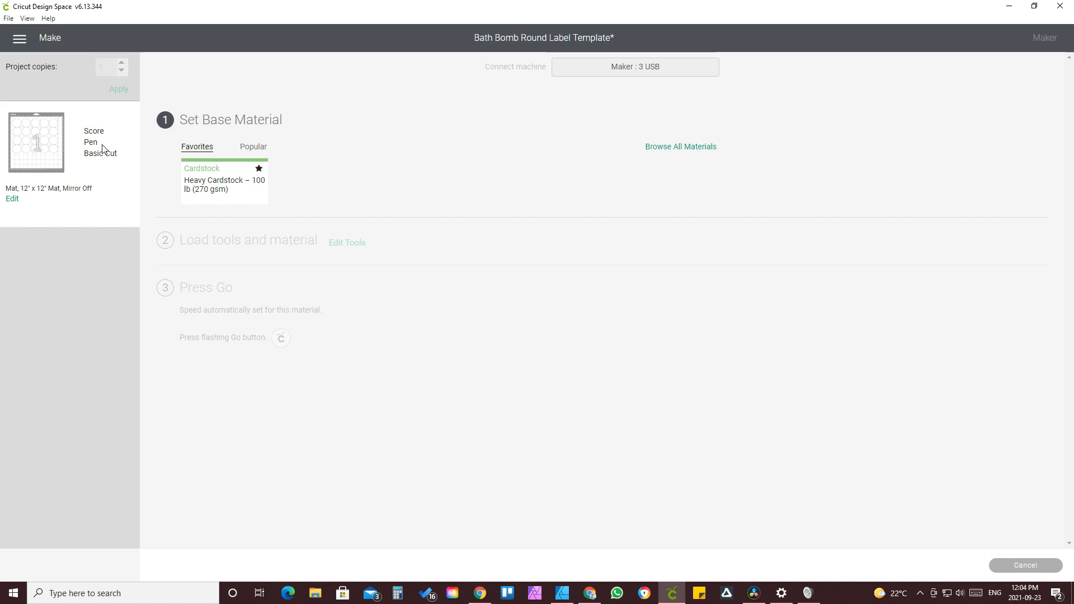
pyautogui.click(229, 192)
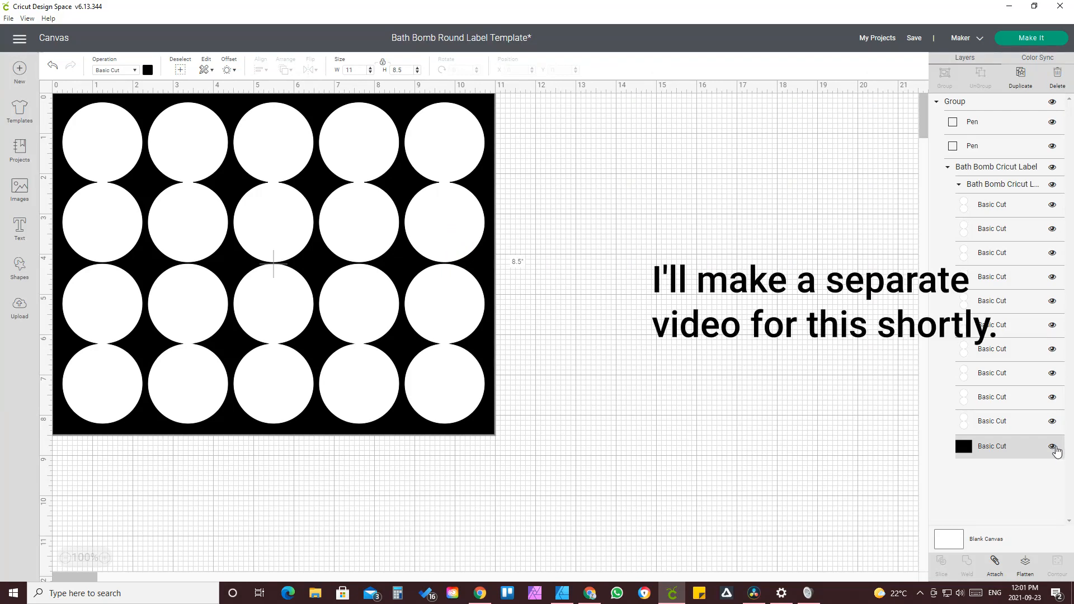
# Step: Toggle the black background layer's visibility off, on and off again
pyautogui.click(1052, 447)
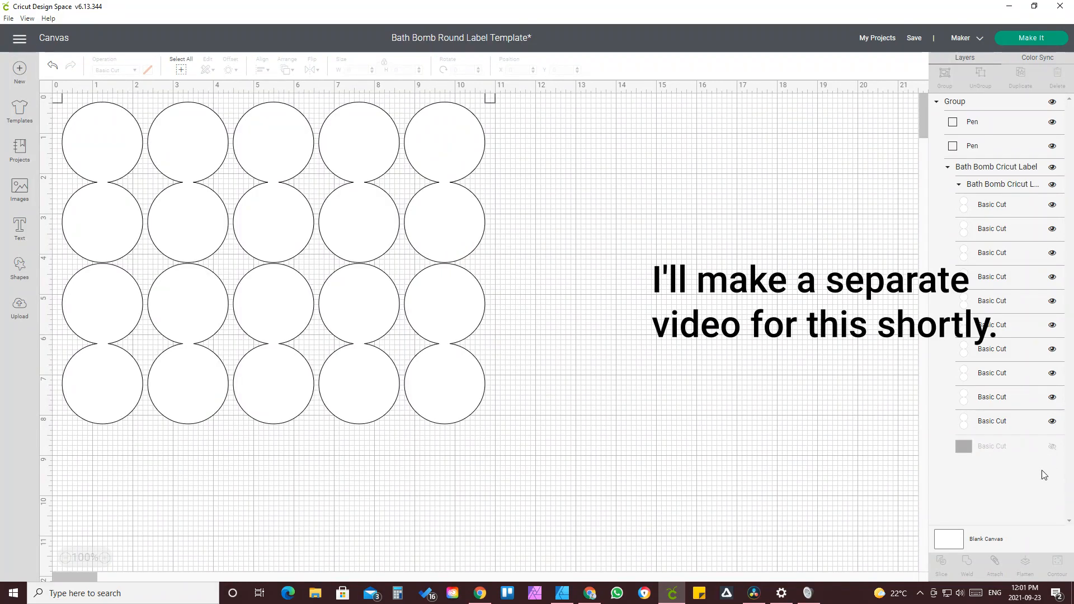
pyautogui.click(1053, 449)
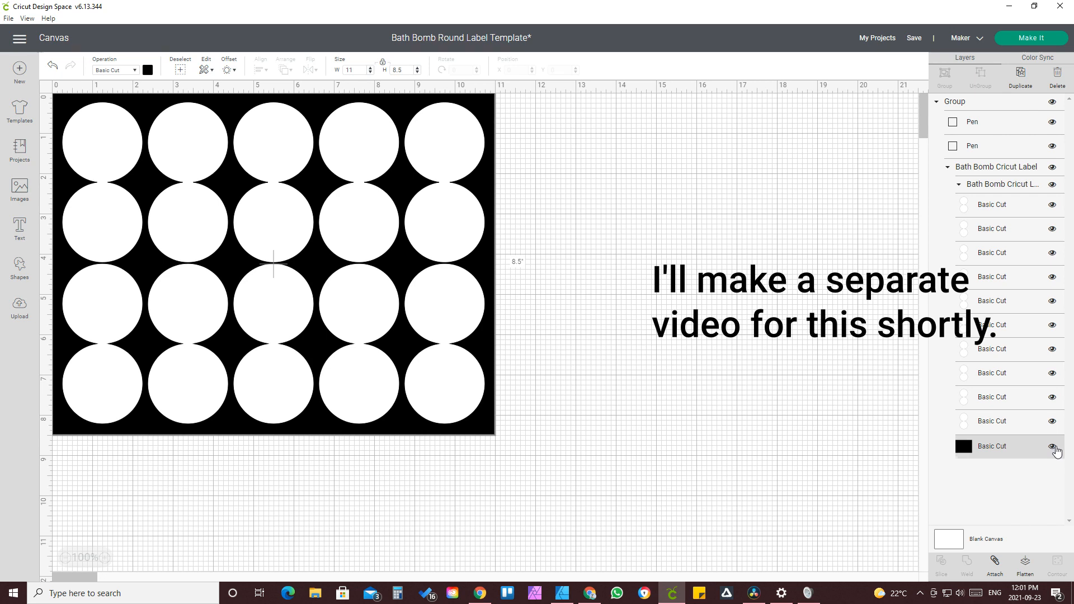
pyautogui.click(1054, 449)
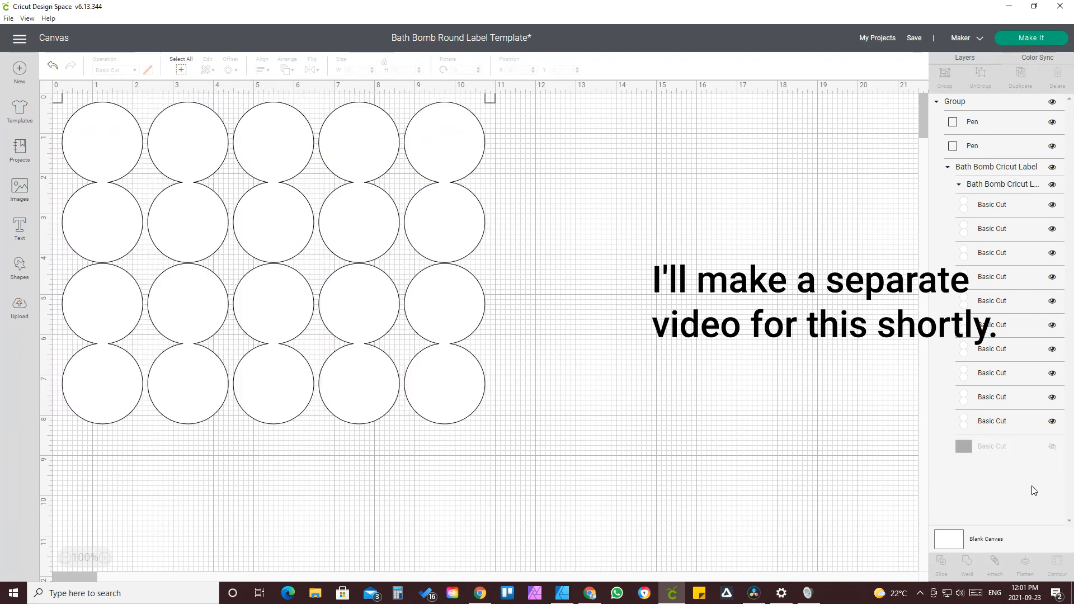